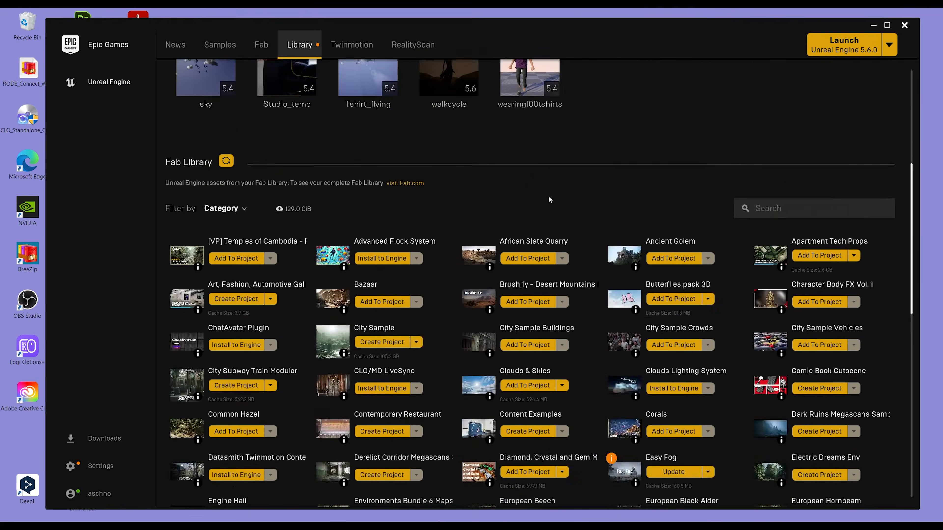
Search the Fab Library for "clo" and start installing the CLO/MD LiveSync plugin to the engine
scroll(551, 214, "up", 4)
type("clo")
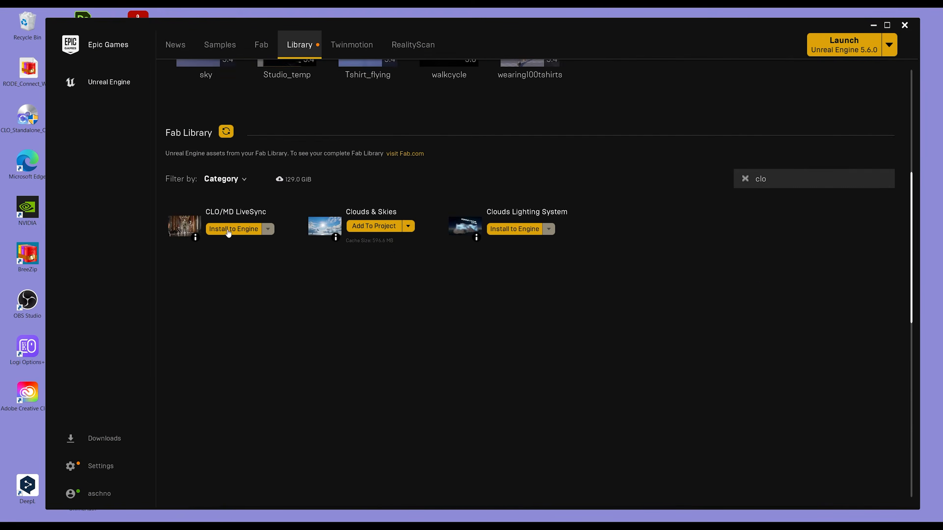
left_click(229, 230)
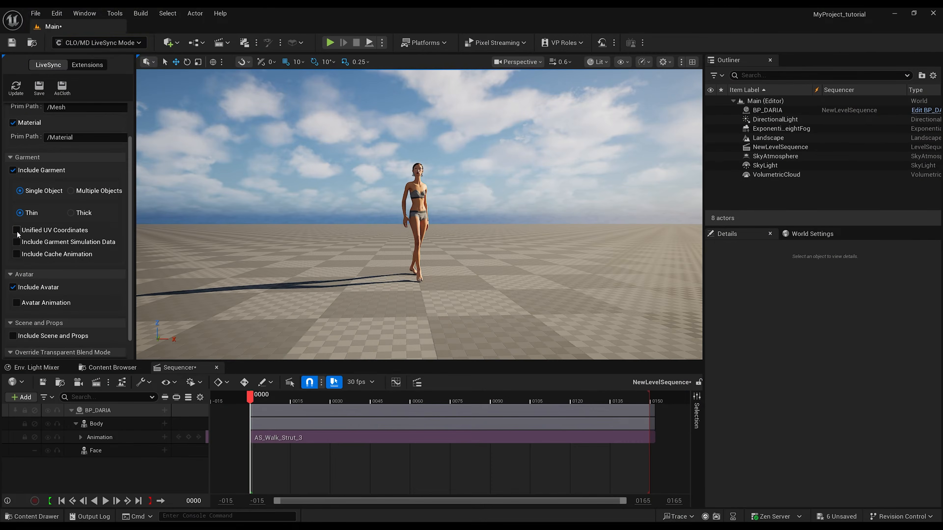
In the Unreal Engine project, enable Unified UV Coordinates in the LiveSync garment options
left_click(17, 231)
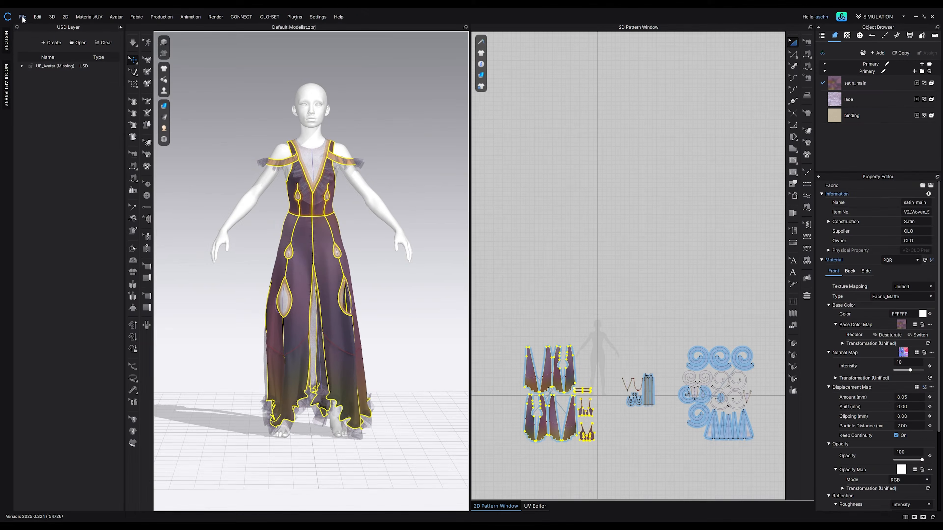
Switch to CLO and open a pose file using Pose & Joint Translation for the full body
left_click(22, 17)
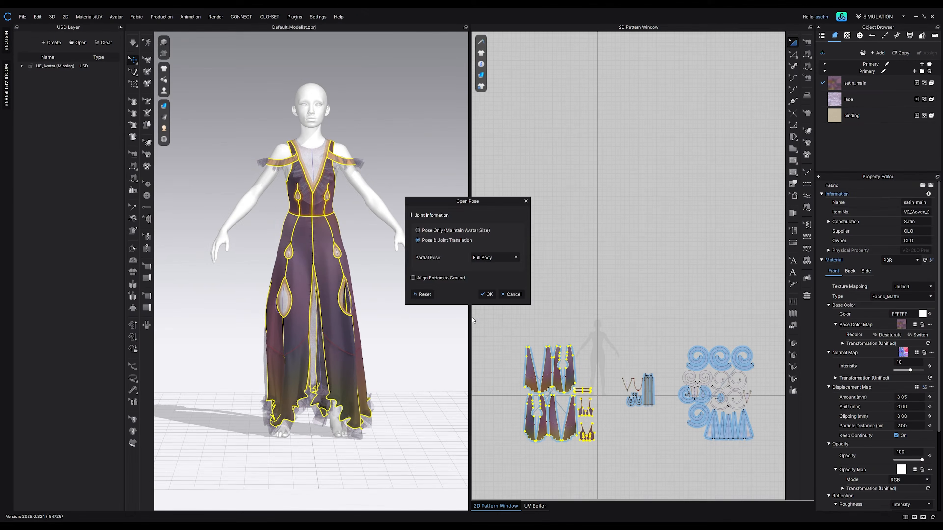
left_click(485, 296)
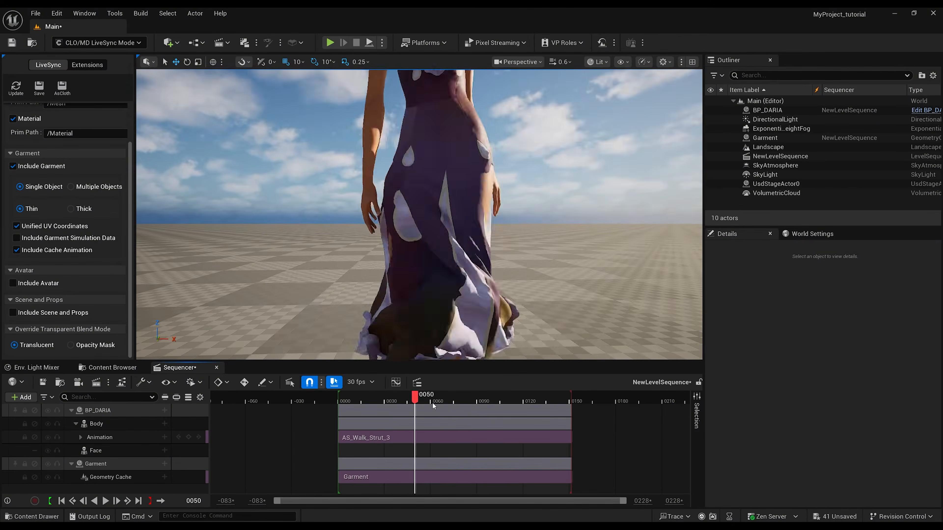
Switch to Unreal Engine and scrub the level sequence to preview the dress on the walking character
left_click_drag(432, 402, 341, 445)
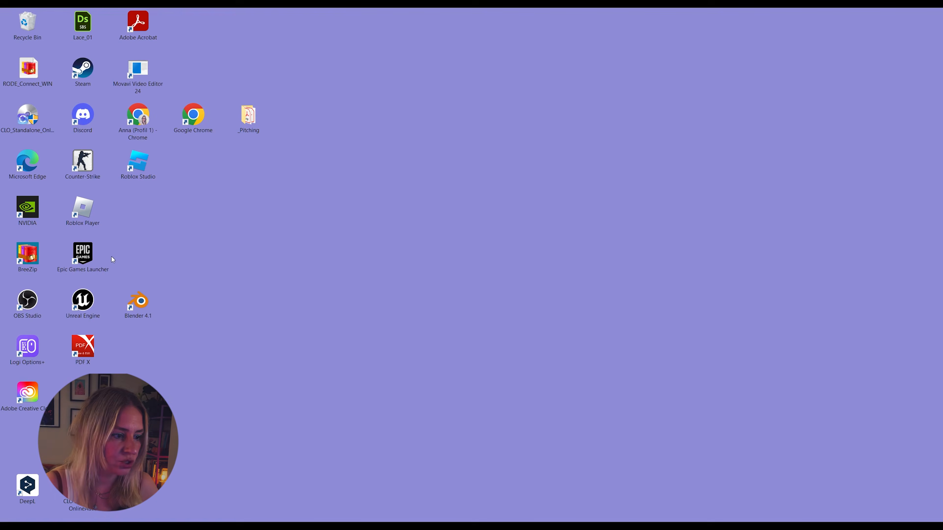
Start the Epic Games Launcher from the desktop and open the Fab marketplace in a maximised browser window
double_click(83, 255)
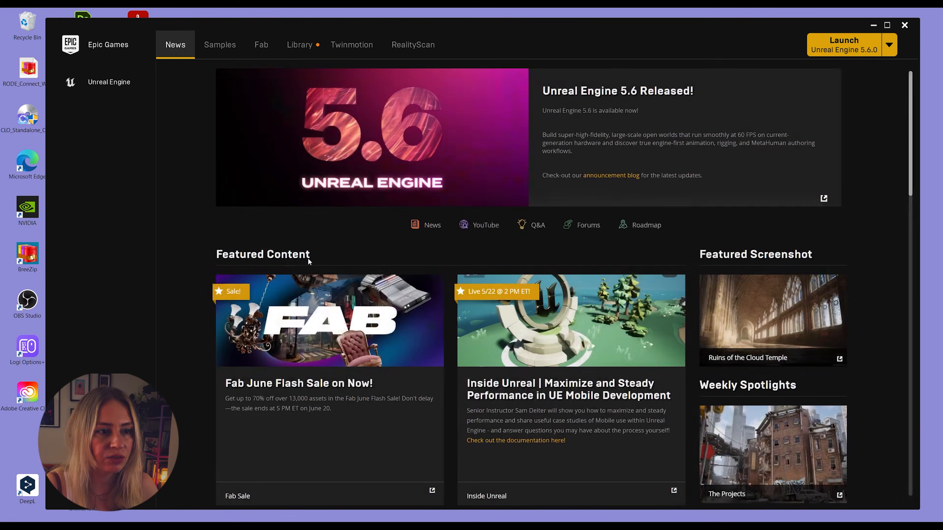
left_click(261, 45)
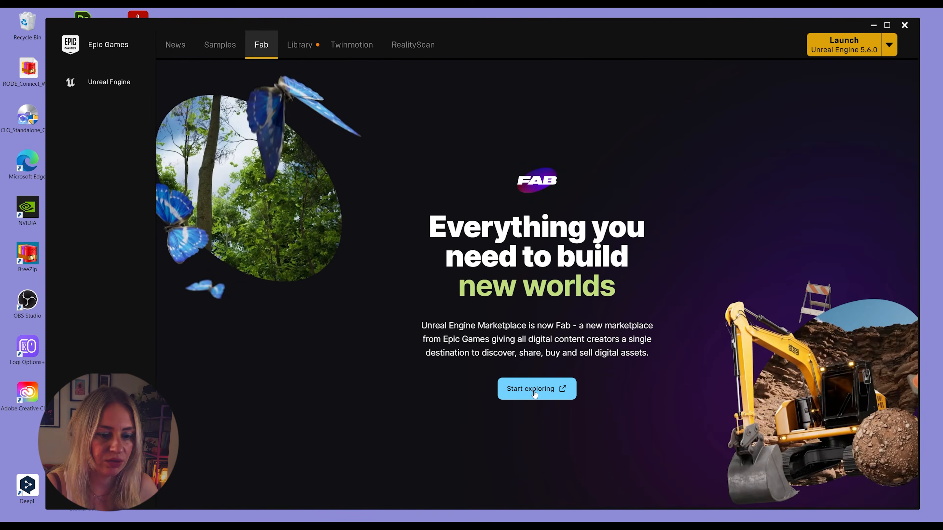
left_click(534, 394)
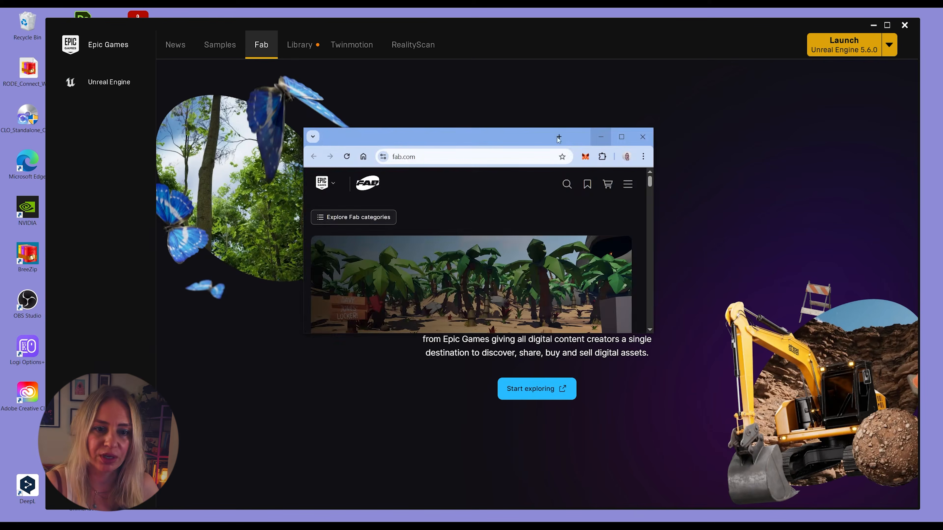
left_click(622, 137)
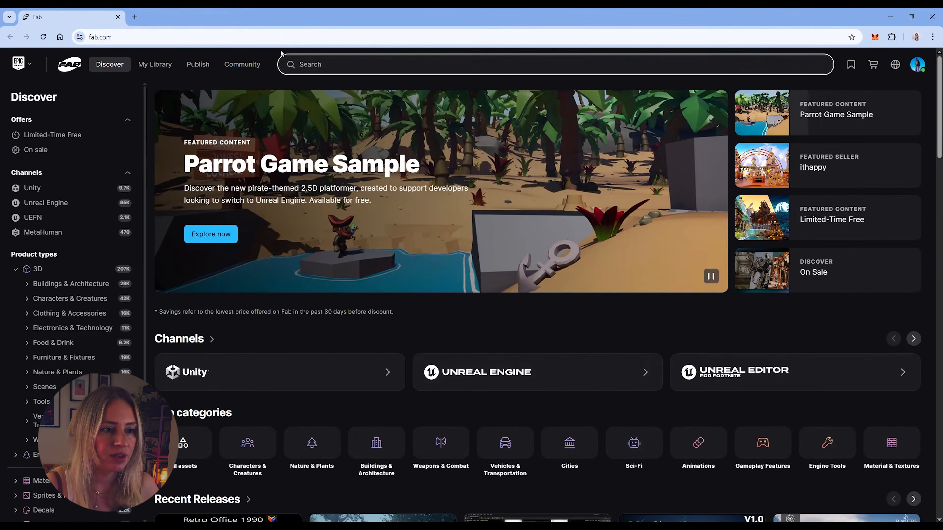
Search the Fab marketplace for "clo" and open the CLO/MD LiveSync listing
left_click(313, 64)
type("clo")
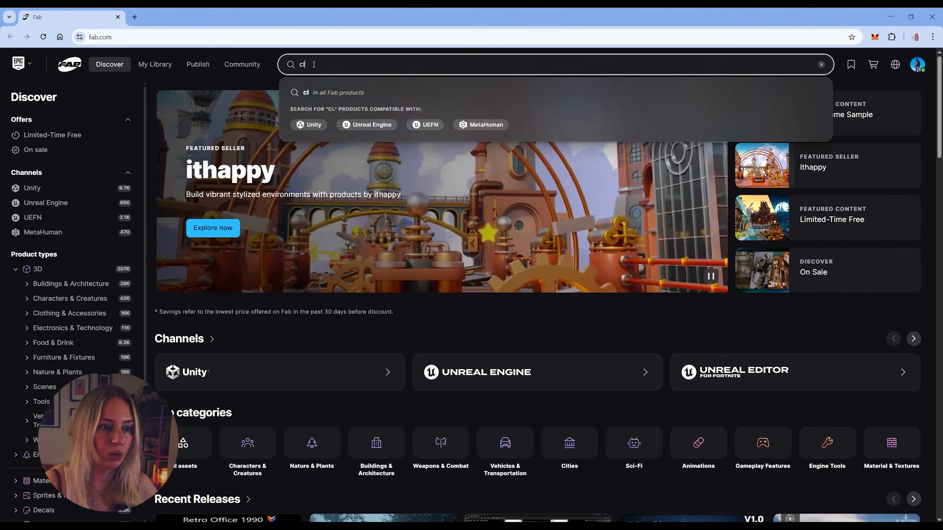
key("Return")
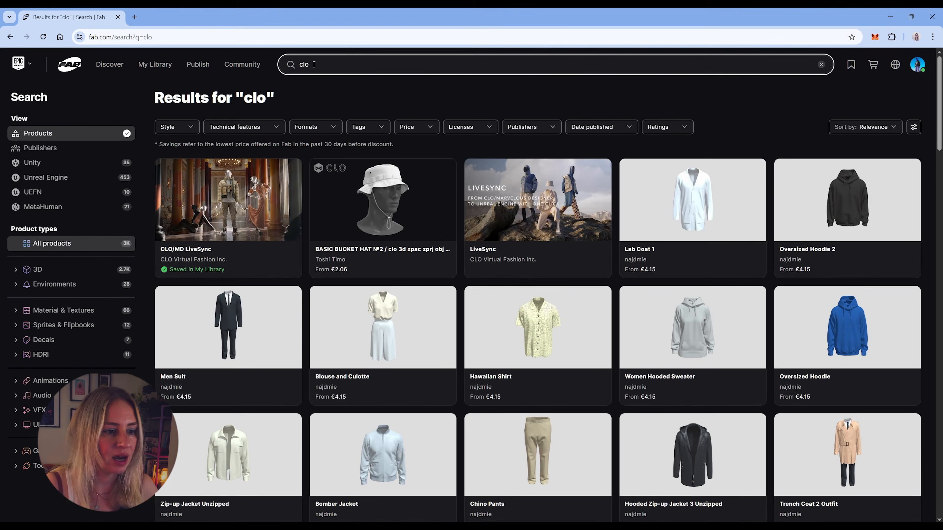
left_click(244, 200)
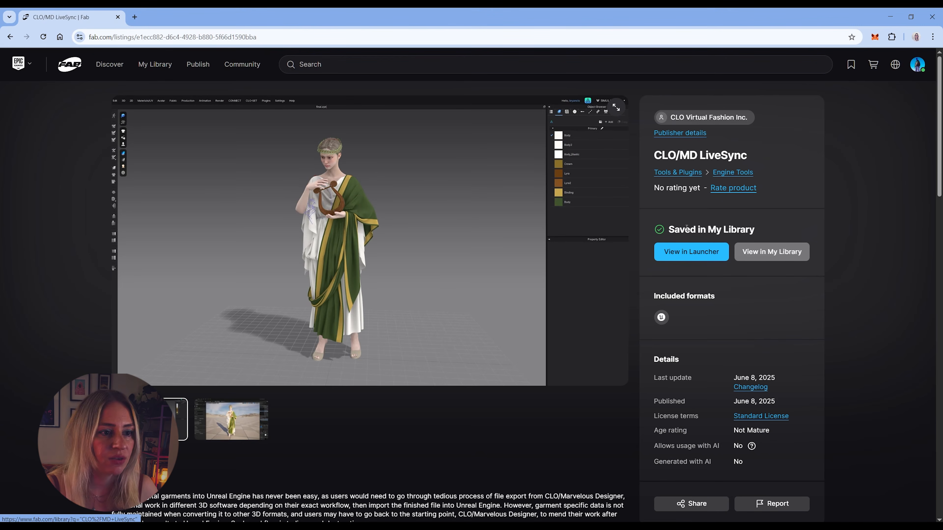
Search Fab for "substance", view the Substance 3D for Unreal Engine listing, and close the browser
left_click(321, 67)
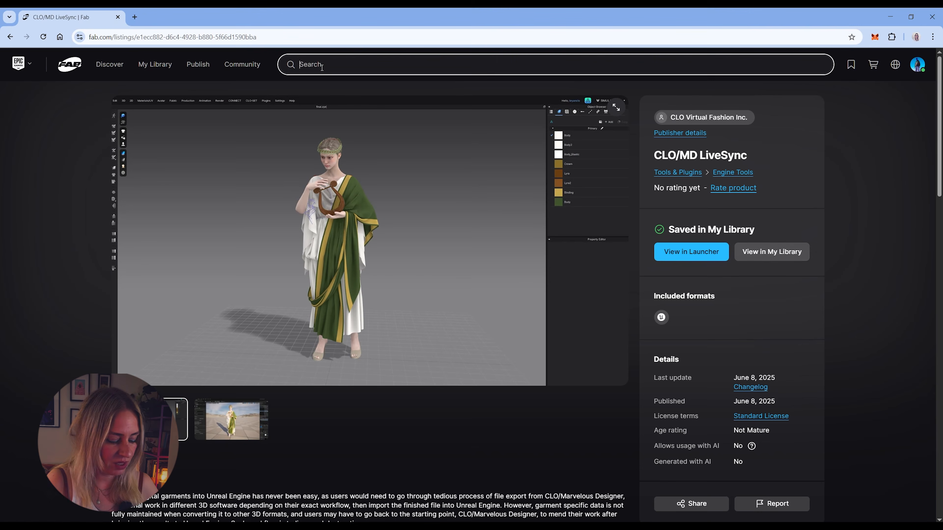
type("substance")
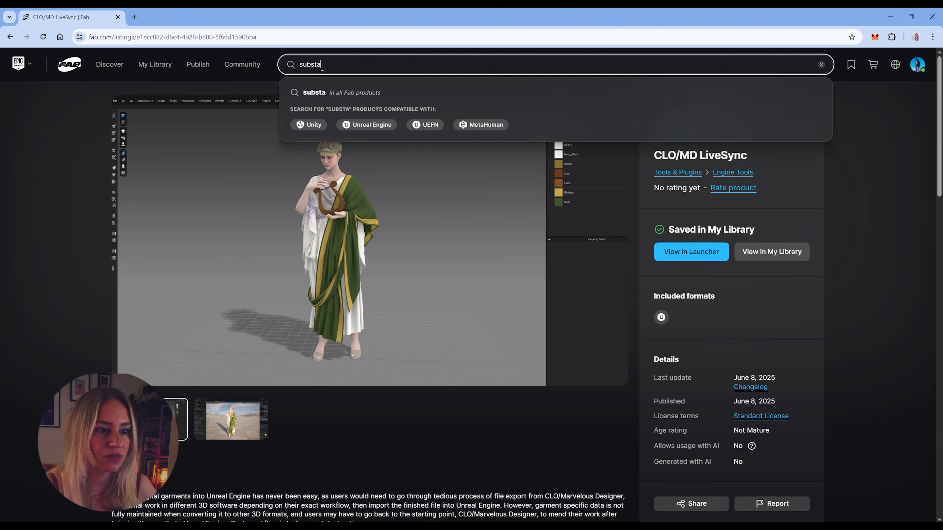
key("Return")
left_click(251, 192)
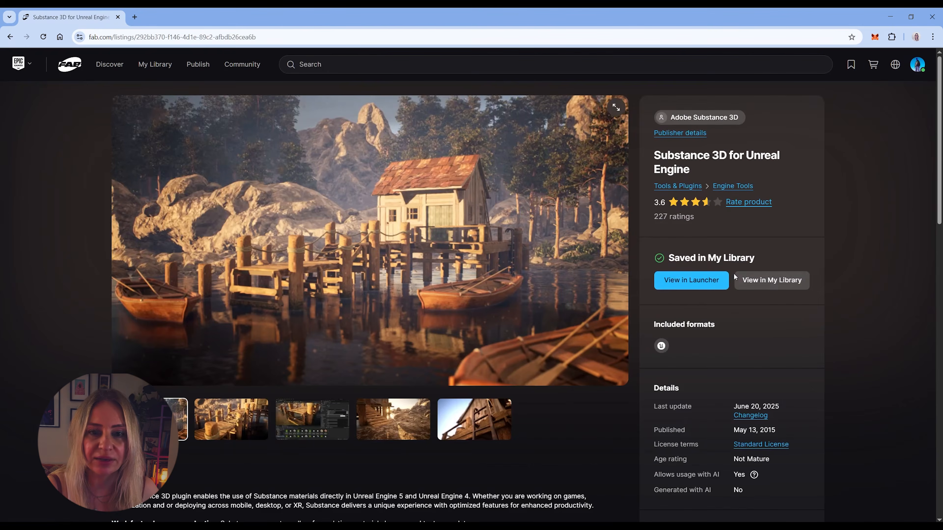
left_click(117, 18)
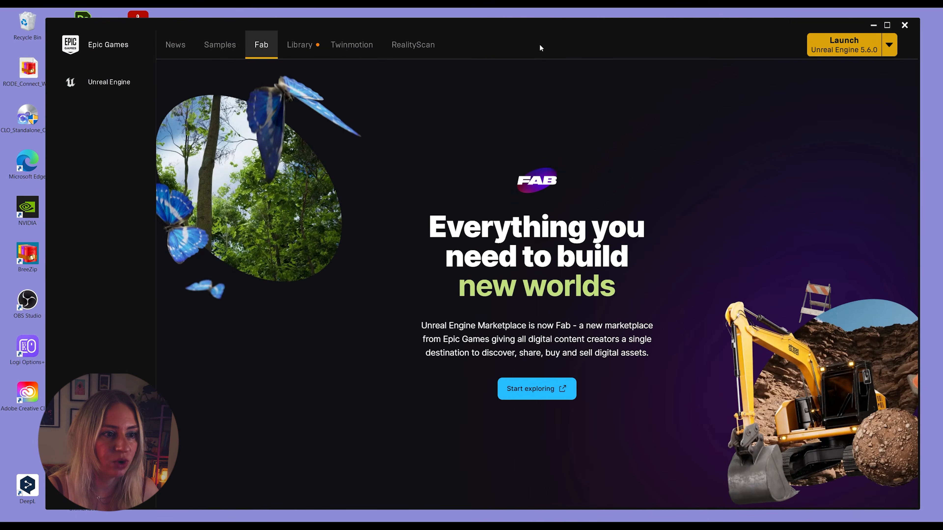
Open the launcher's library and review the installed engine versions and projects
left_click(297, 45)
scroll(563, 171, "down", 2)
scroll(570, 204, "up", 2)
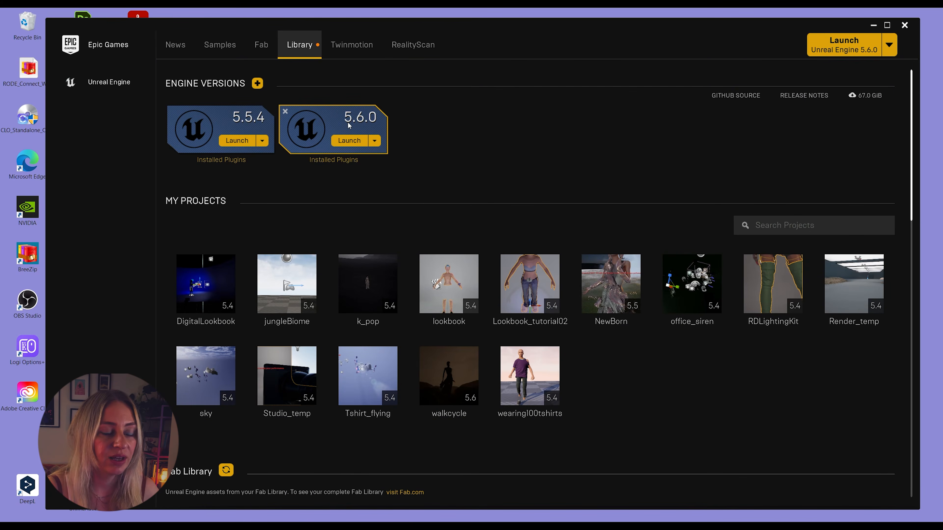
Add another engine version slot to the library and remove it again
left_click(257, 84)
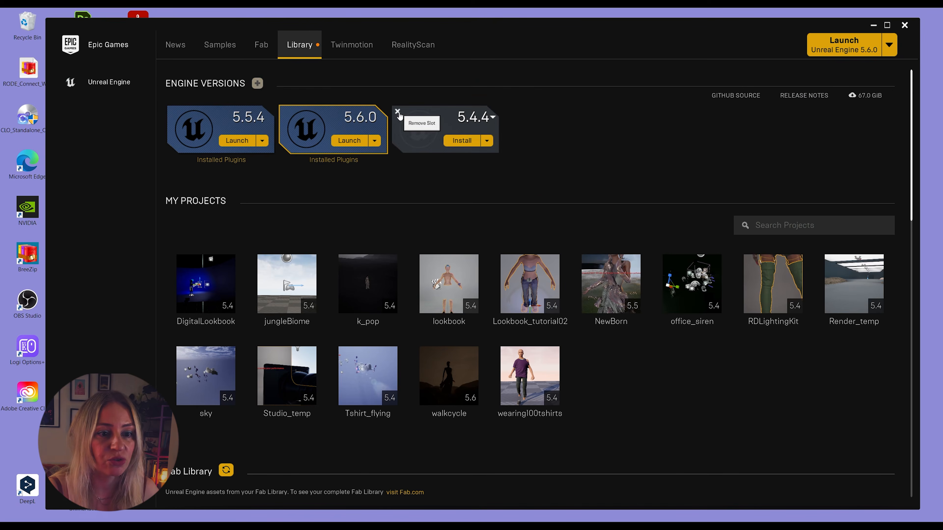
left_click(397, 112)
Search the Fab Library for "clo", check which engine slots CLO/MD LiveSync can be installed to, and cancel the installation
scroll(535, 153, "down", 6)
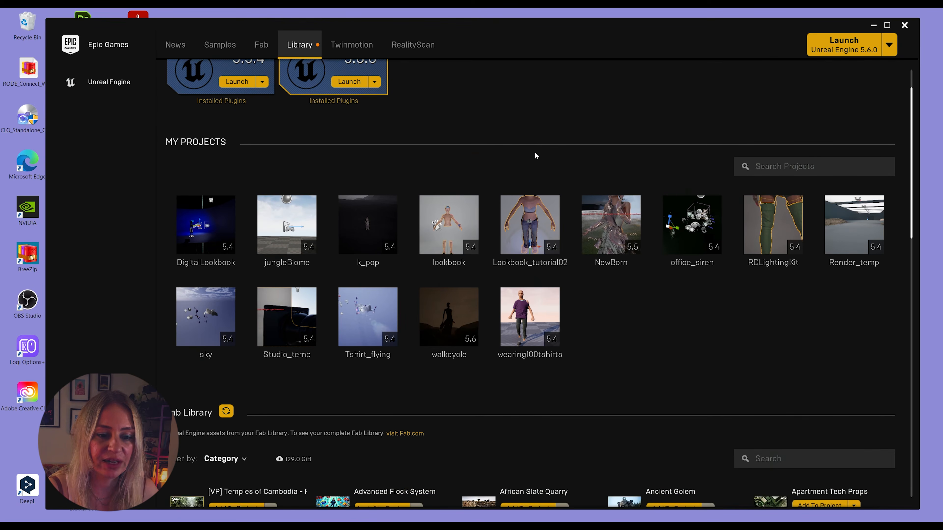
scroll(549, 200, "down", 6)
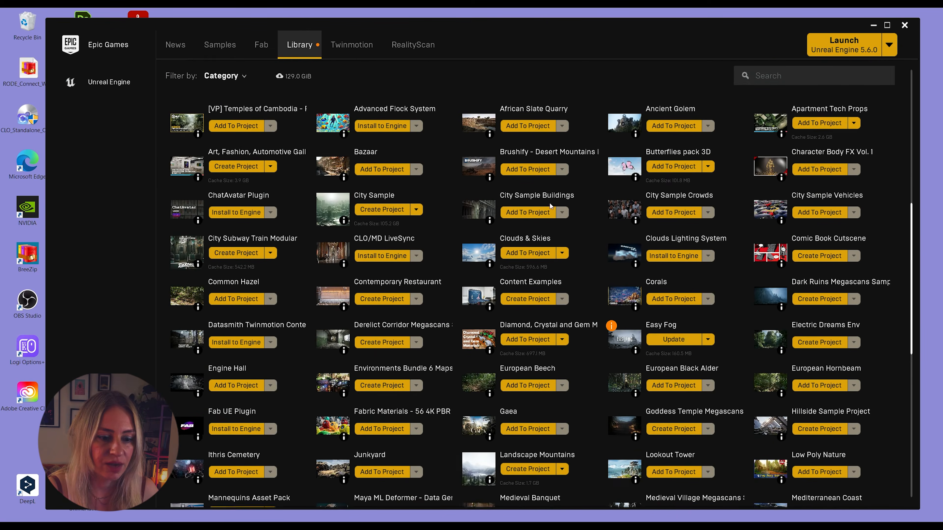
scroll(552, 214, "up", 4)
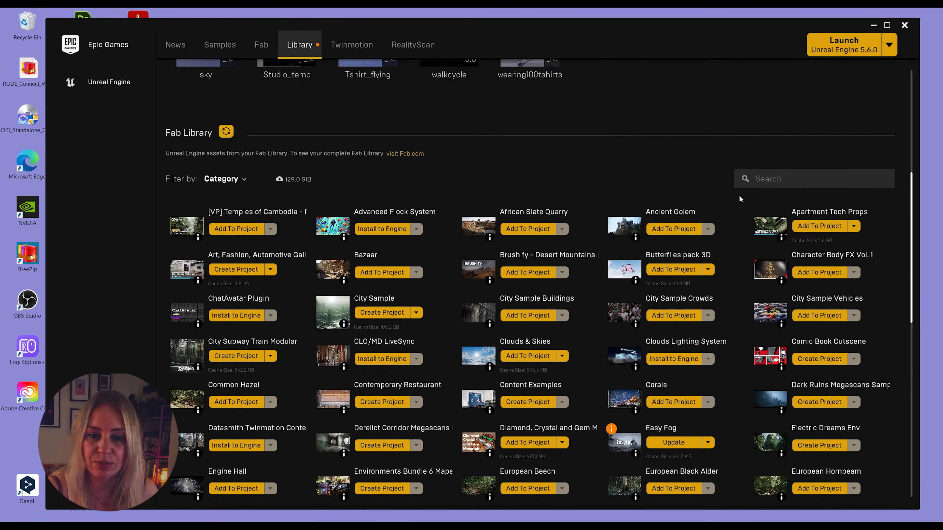
left_click(785, 179)
type("clo")
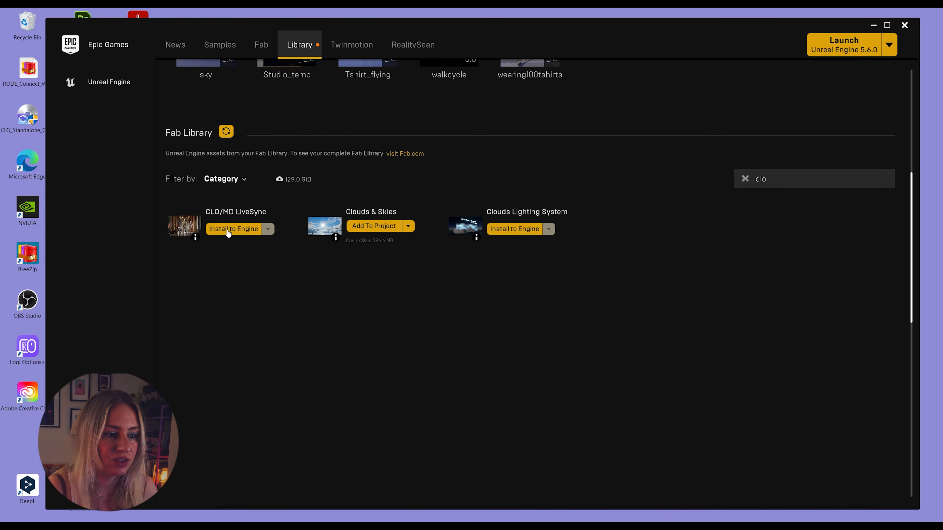
left_click(228, 230)
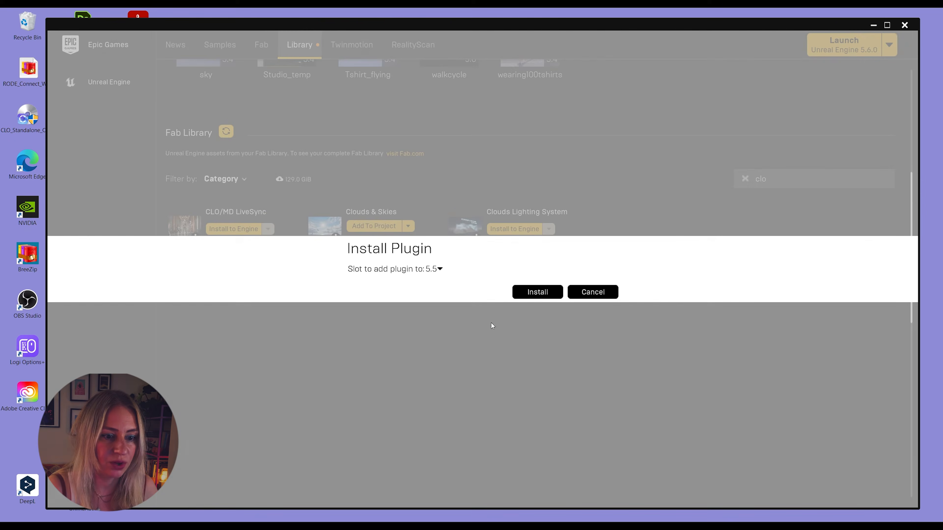
left_click(439, 269)
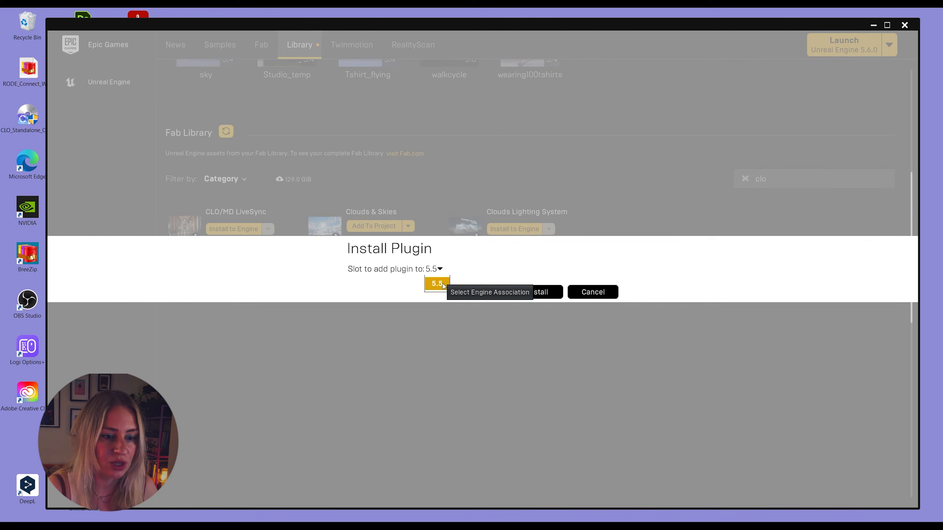
left_click(591, 297)
Search the Fab Library for "substan", check the engine installation of Substance 3D for Unreal Engine, and clear the search
left_click(792, 181)
type("substan")
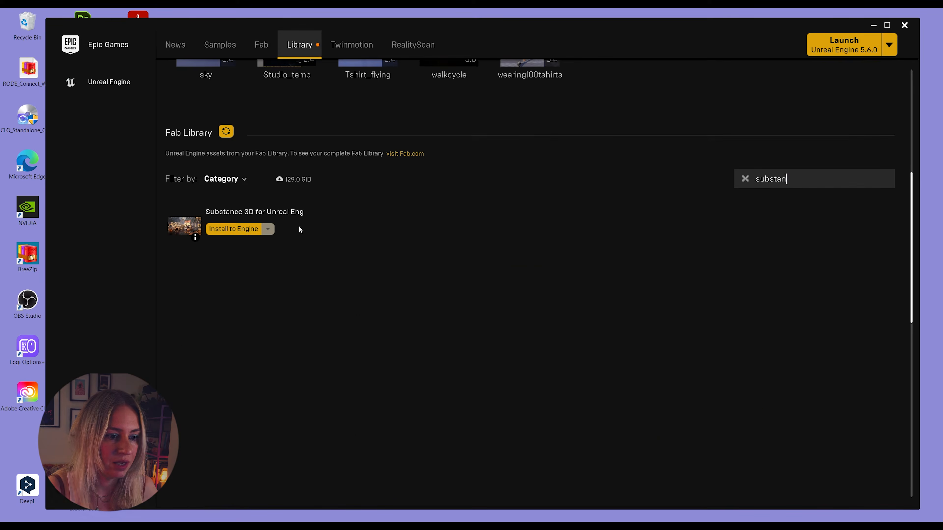
left_click(243, 231)
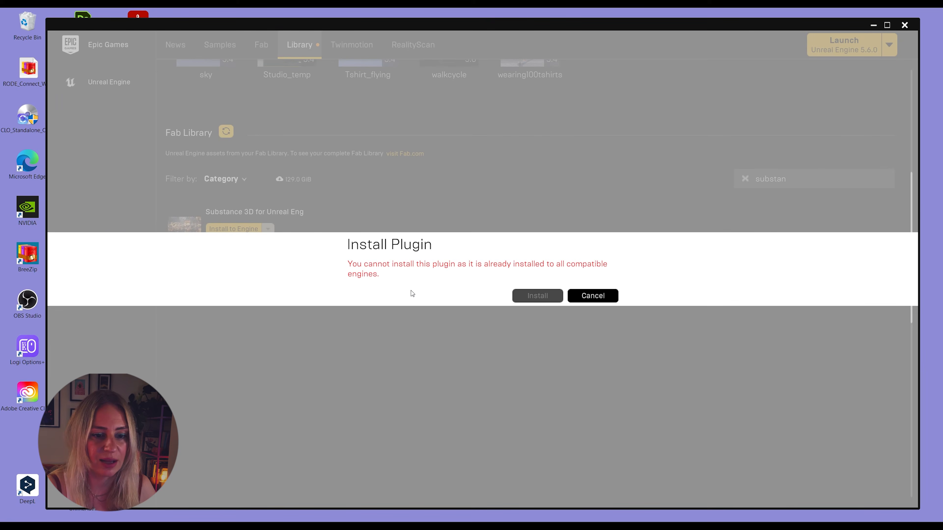
key("Escape")
scroll(799, 162, "up", 1)
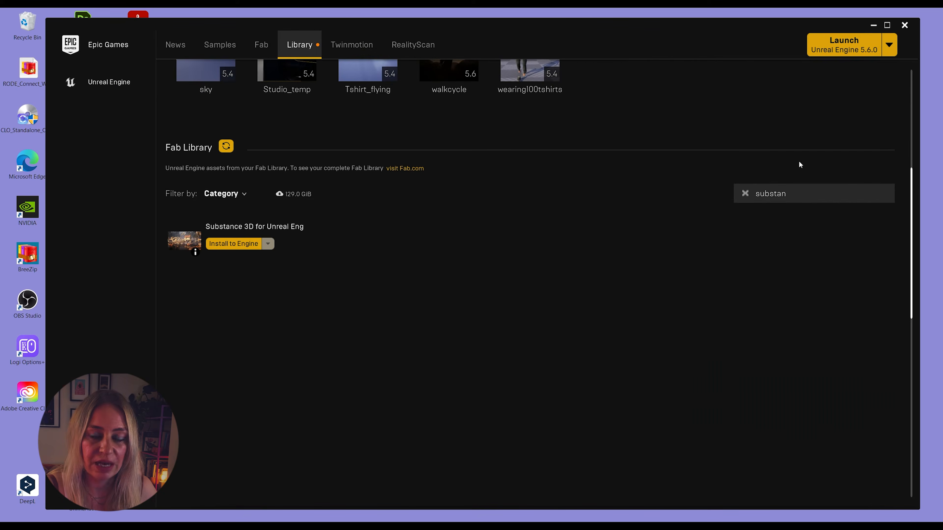
left_click(745, 193)
scroll(645, 259, "up", 10)
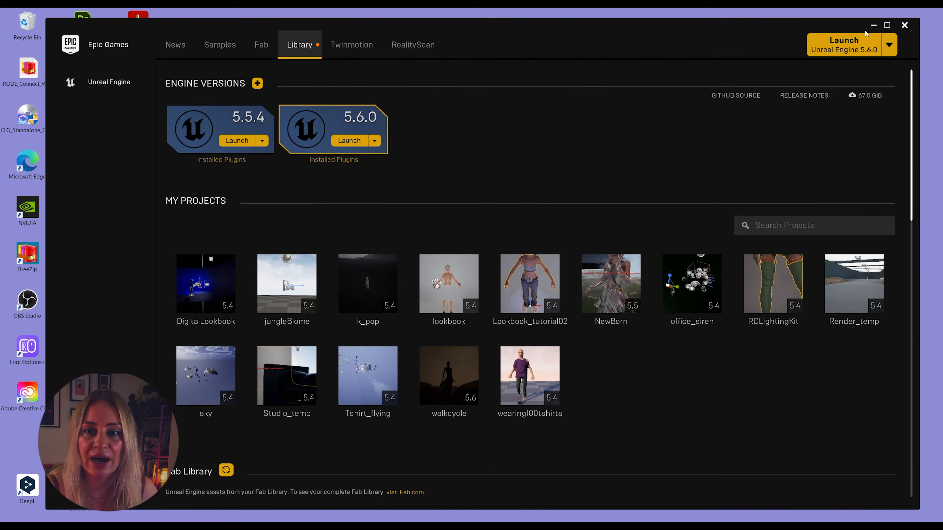
Launch Unreal Engine 5.6.0 and create a blank Film / Video & Live Events project named MyProject_tutorial in D:\Unreal
left_click(850, 49)
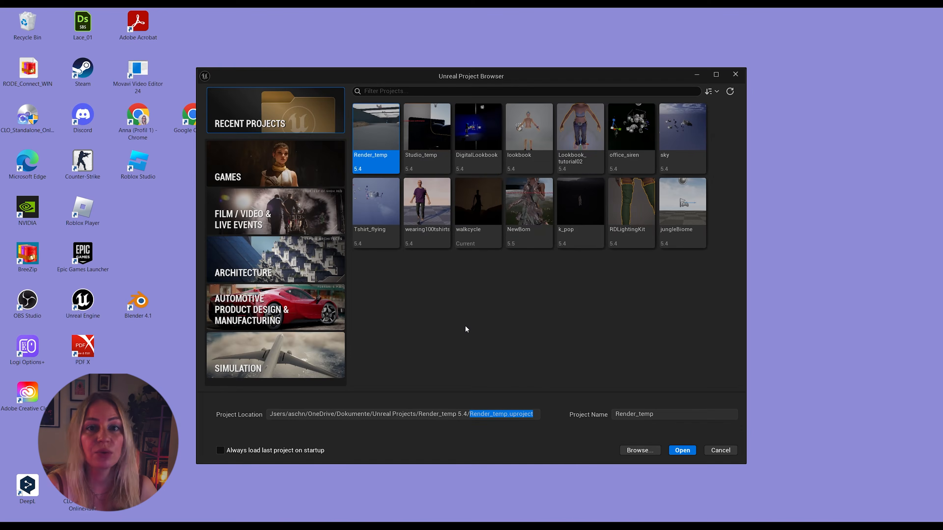
left_click(290, 217)
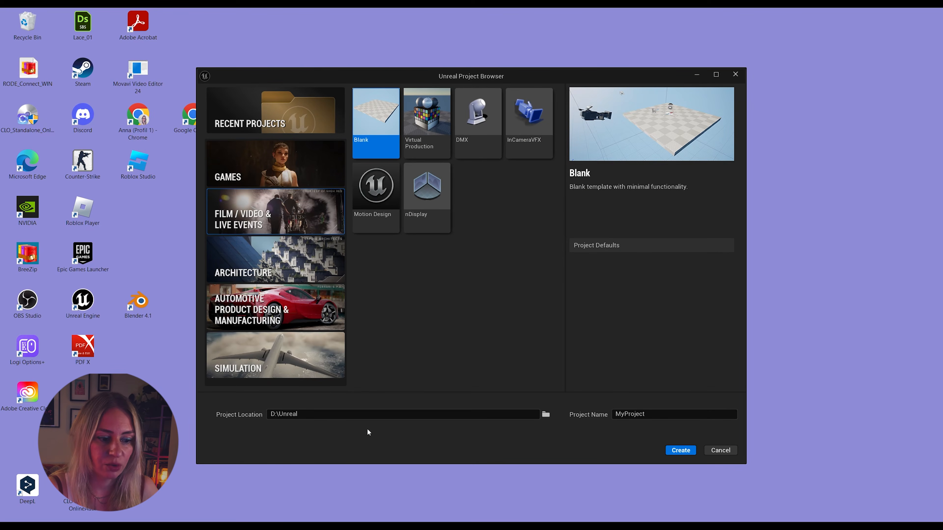
left_click(652, 416)
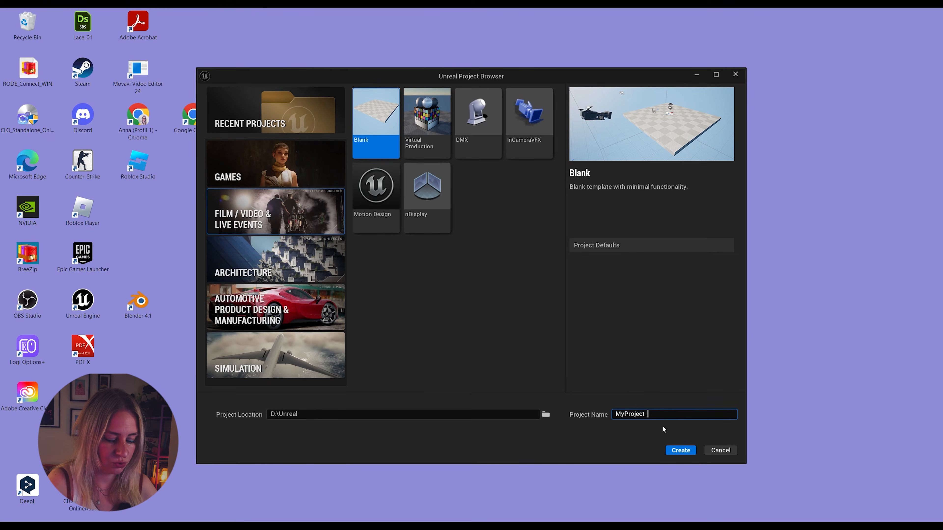
type("_tutorial")
key("Return")
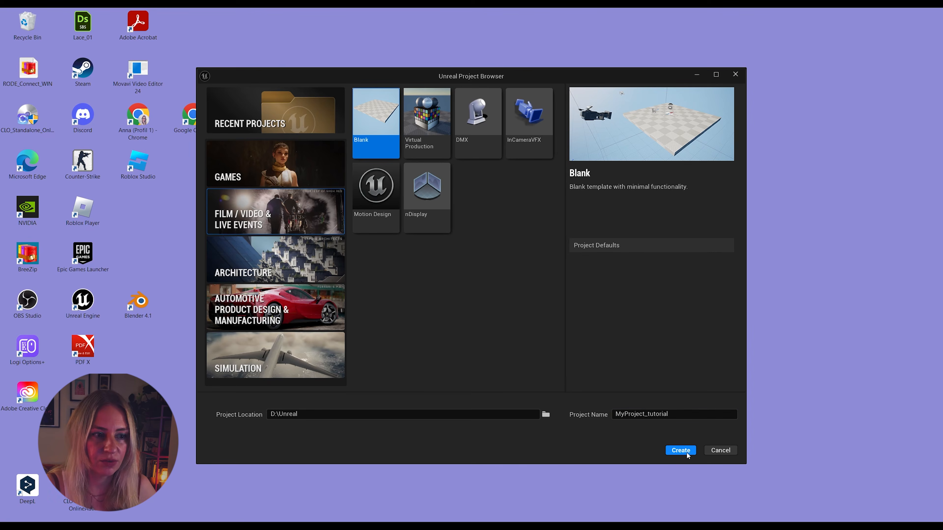
left_click(681, 450)
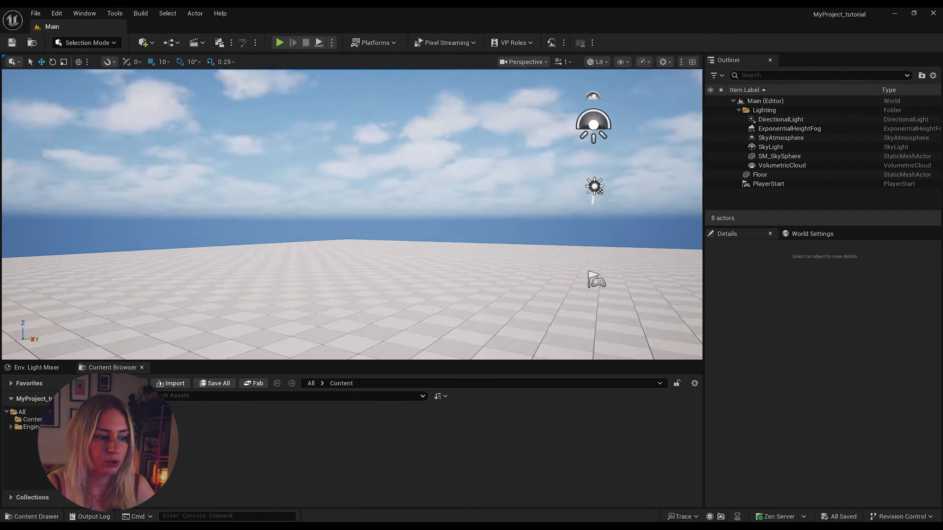
right_click_drag(352, 215, 432, 261)
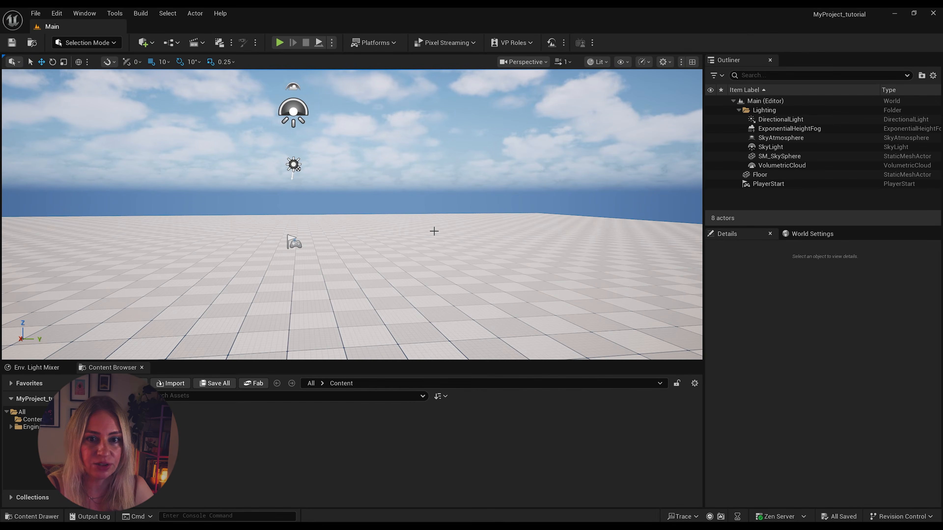
Enable the CLO/Marvelous Designer LiveSync plugin, make sure Substance in UE5 is enabled as well, and restart the editor
left_click(57, 14)
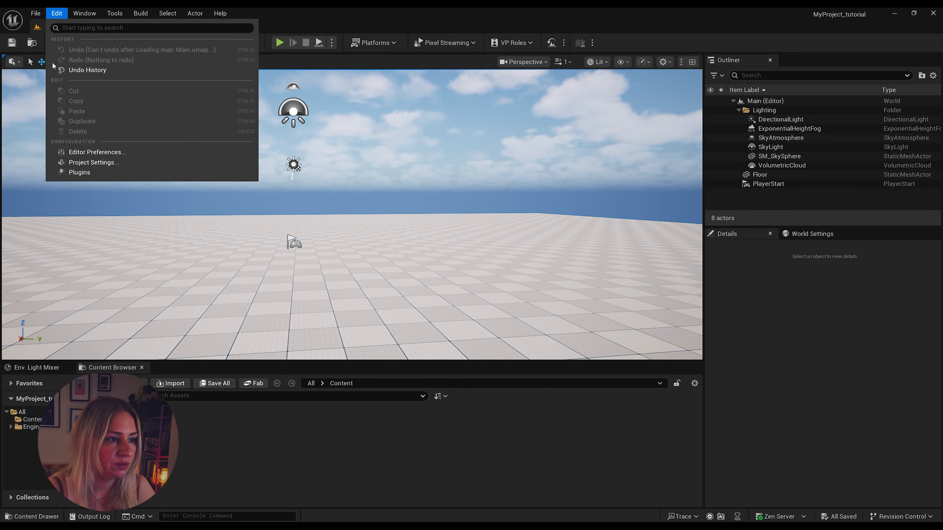
left_click(80, 173)
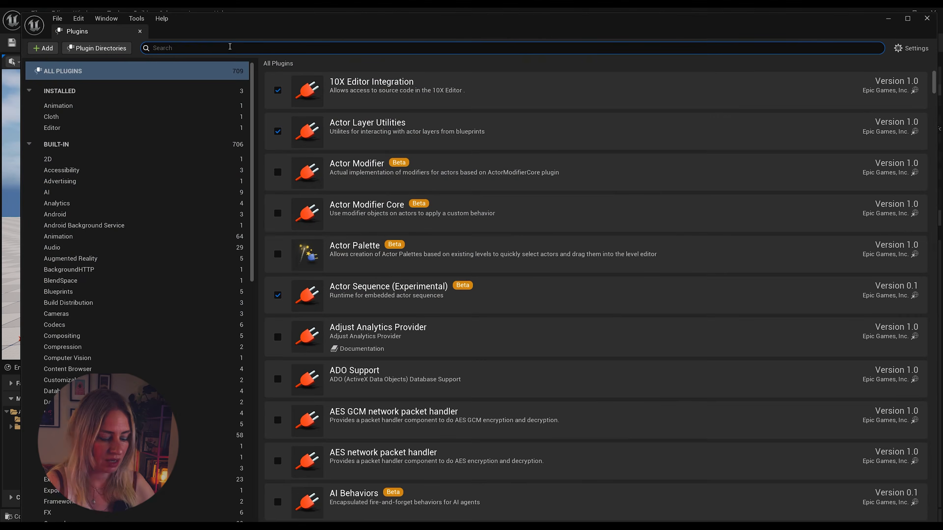
type("clo")
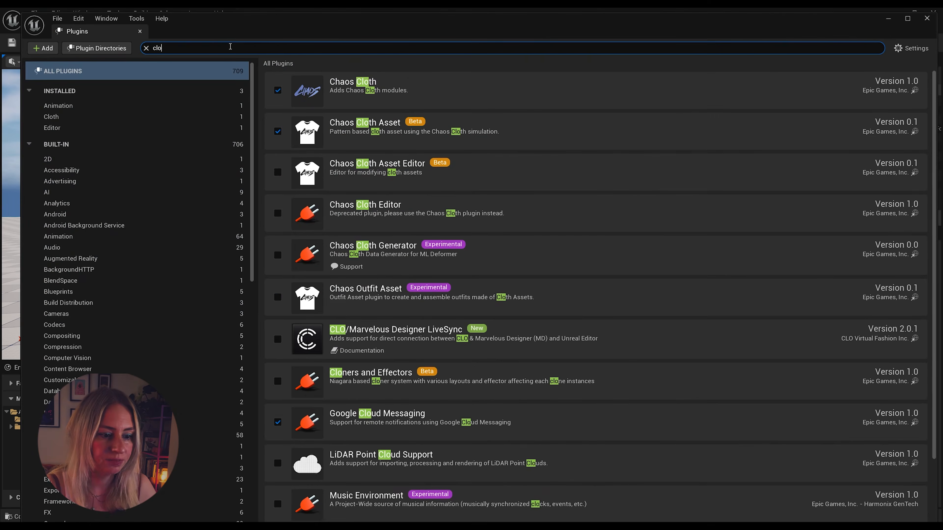
left_click(278, 339)
left_click(146, 47)
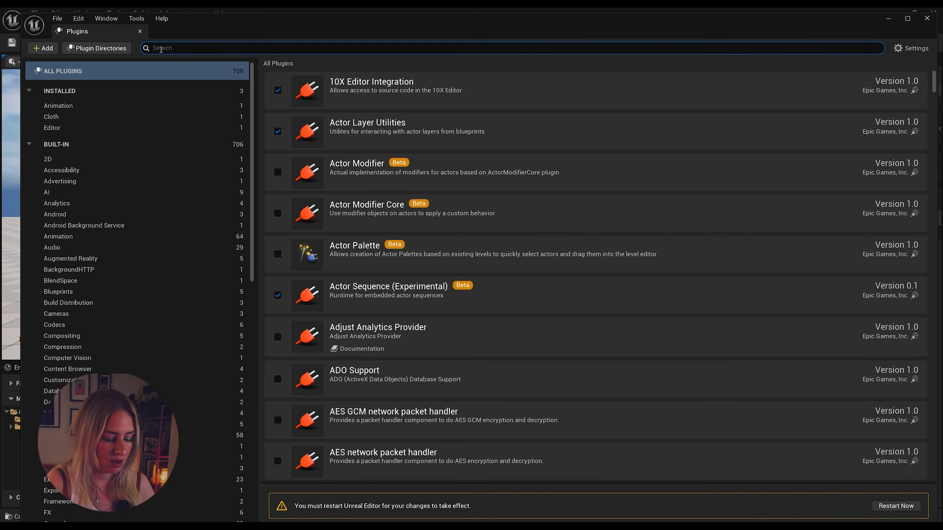
type("substan")
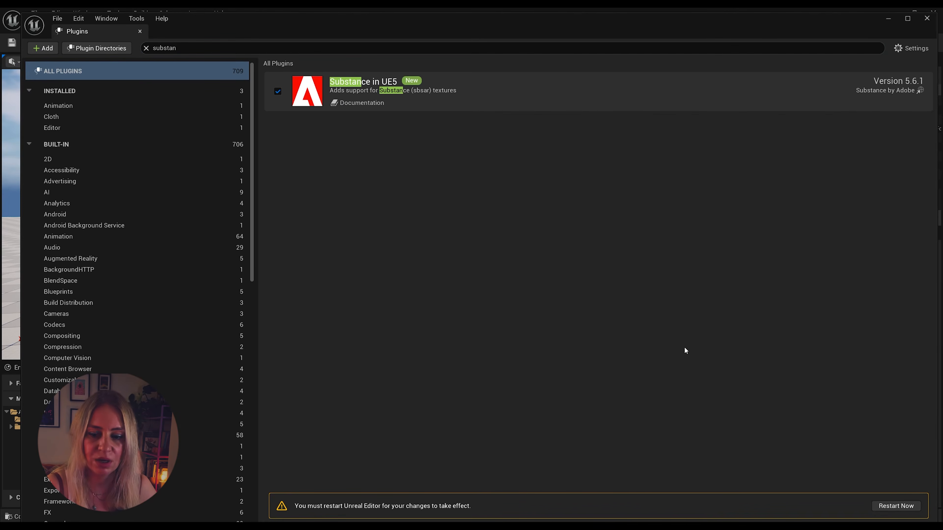
left_click(895, 507)
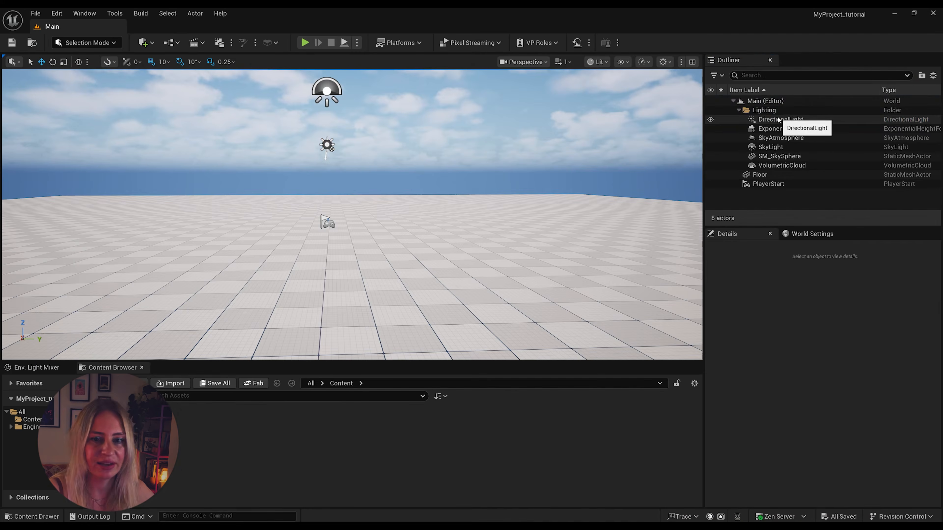
Delete all default actors from the level, from DirectionalLight through PlayerStart
left_click(779, 120)
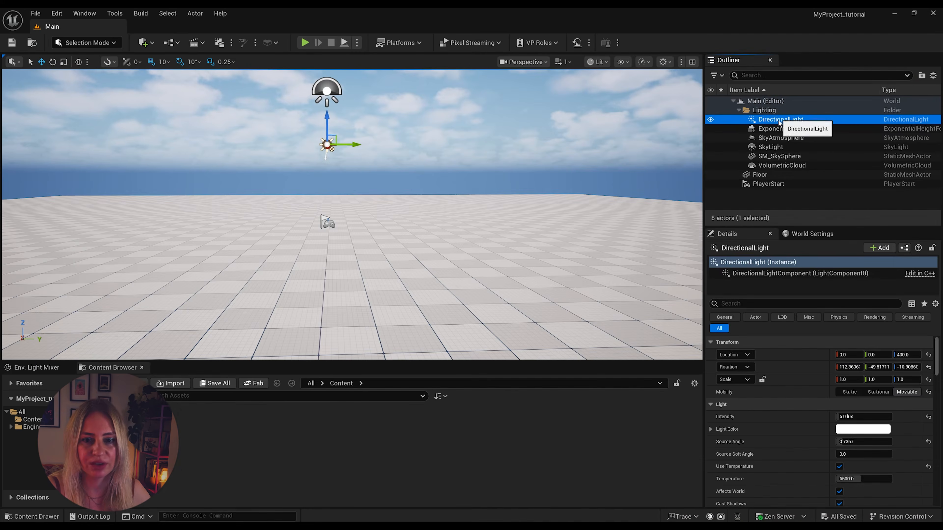
left_click(787, 184, "shift")
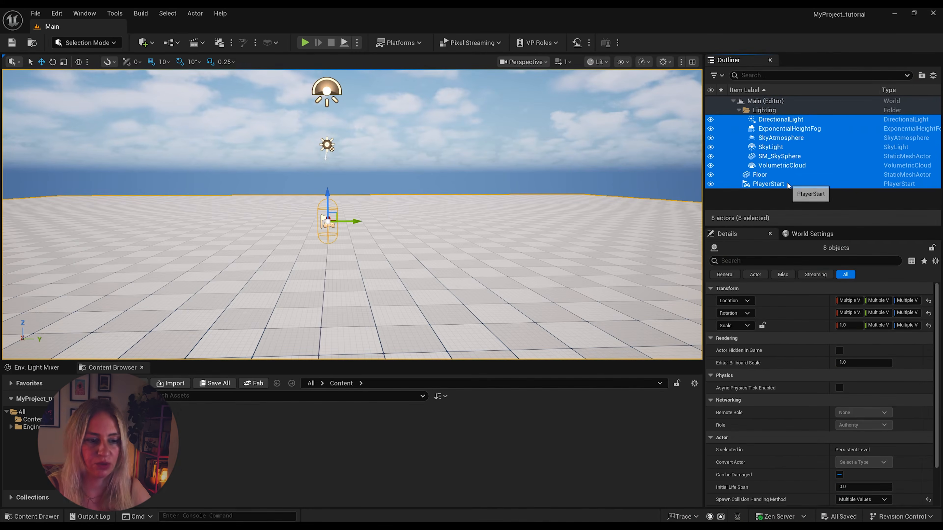
key("Delete")
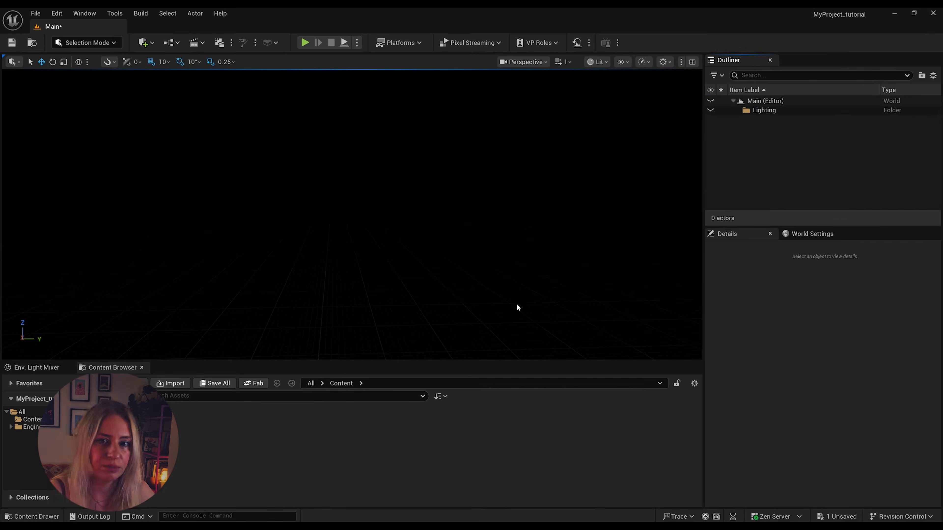
Create a sky light, directional light, sky atmosphere, volumetric cloud and height fog with the Env. Light Mixer
left_click(53, 371)
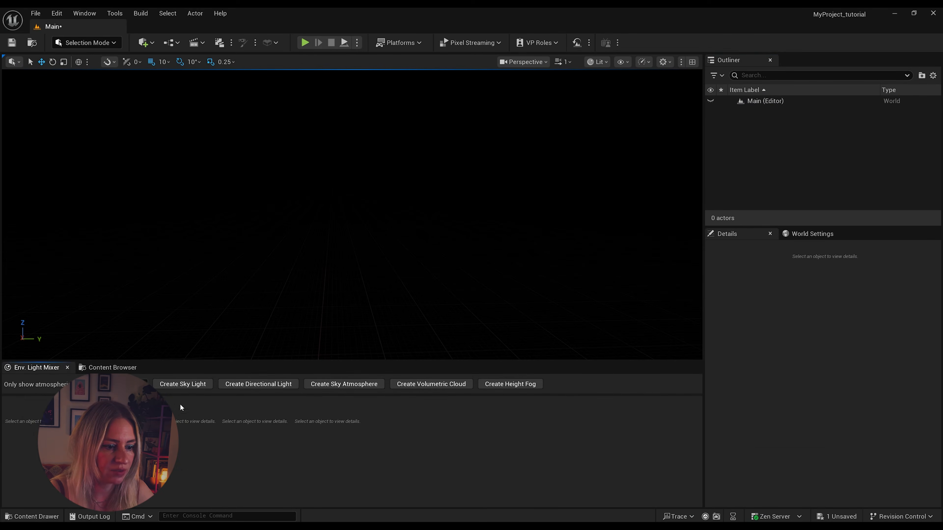
left_click(172, 386)
left_click(226, 385)
left_click(208, 384)
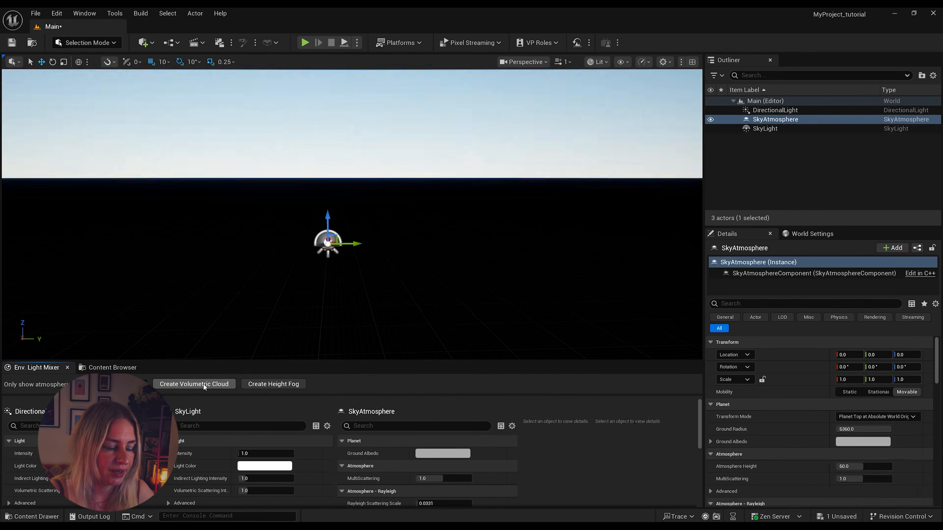
left_click(205, 385)
left_click(184, 387)
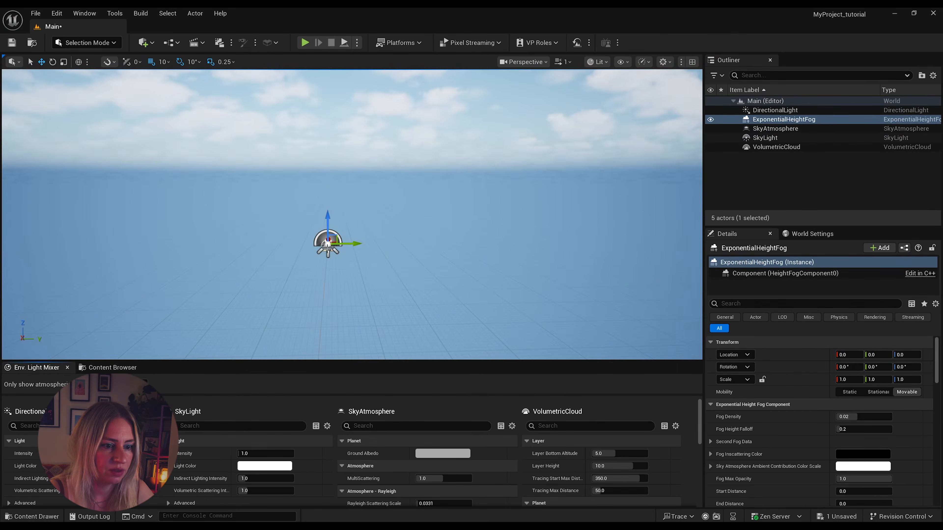
mouse_move(403, 311)
right_mouse_down()
mouse_move(404, 193)
mouse_move(404, 312)
right_mouse_up()
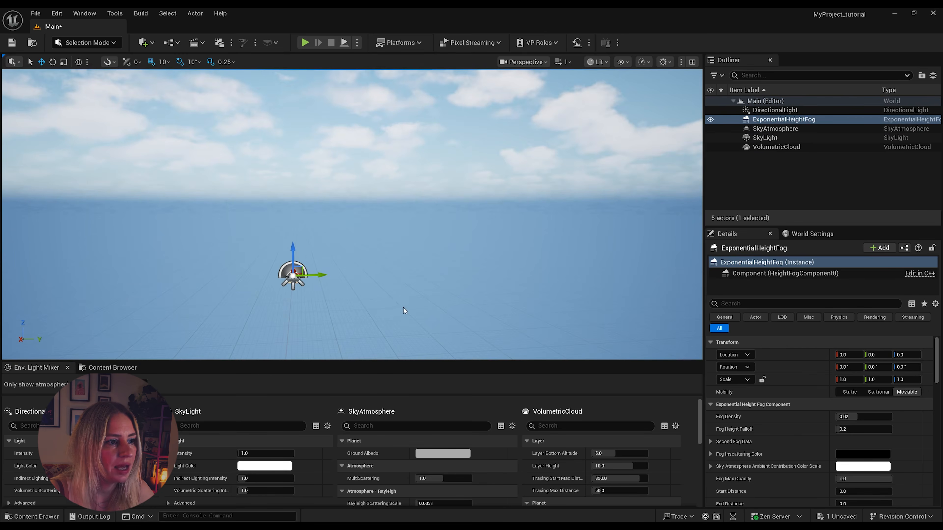
Create a new landscape of 4 × 4 components and return to Selection mode
left_click(85, 43)
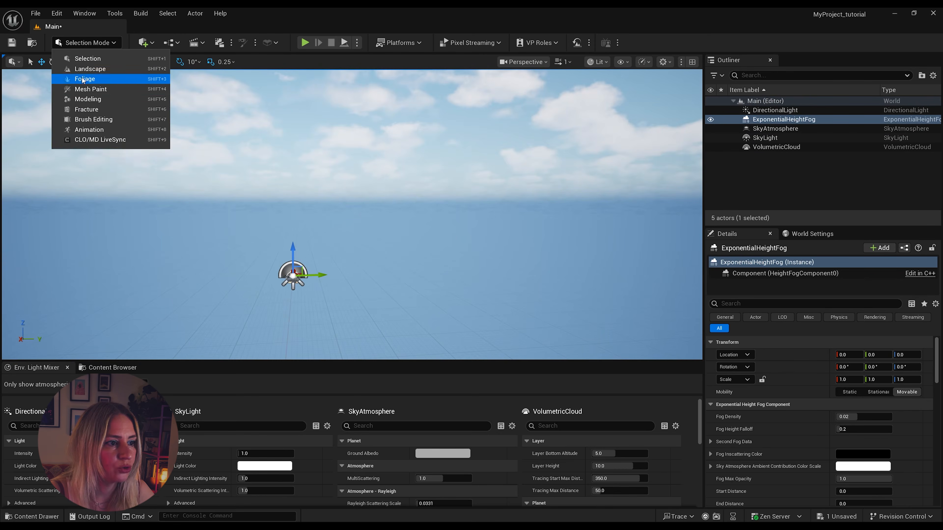
left_click(90, 69)
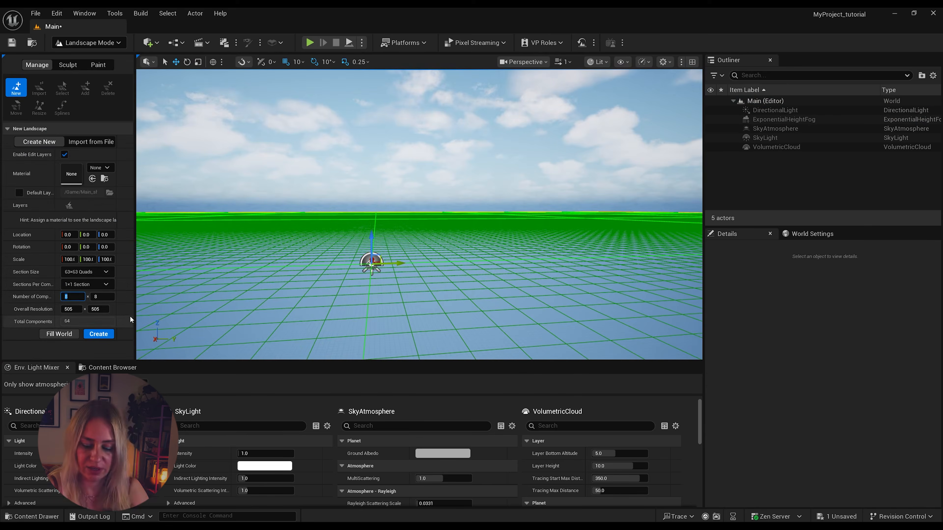
type("4")
key("Return")
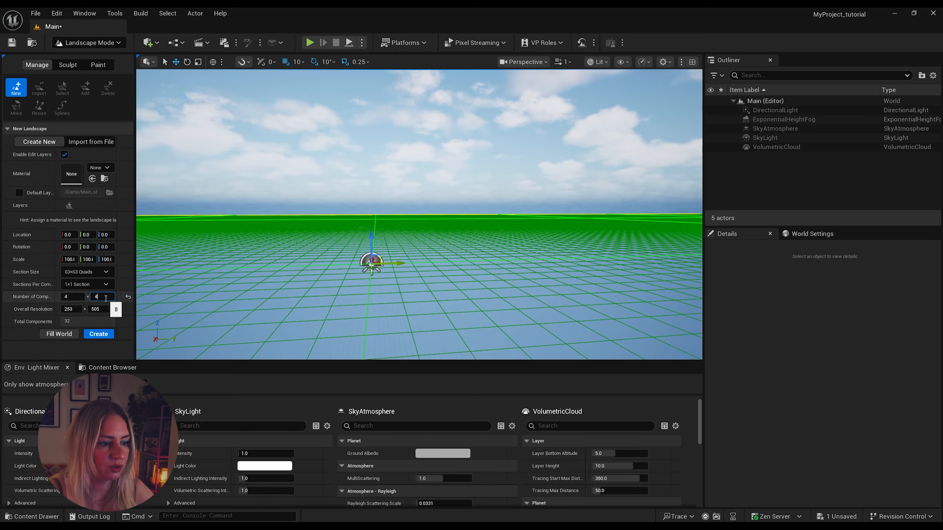
left_click(98, 334)
left_click(88, 42)
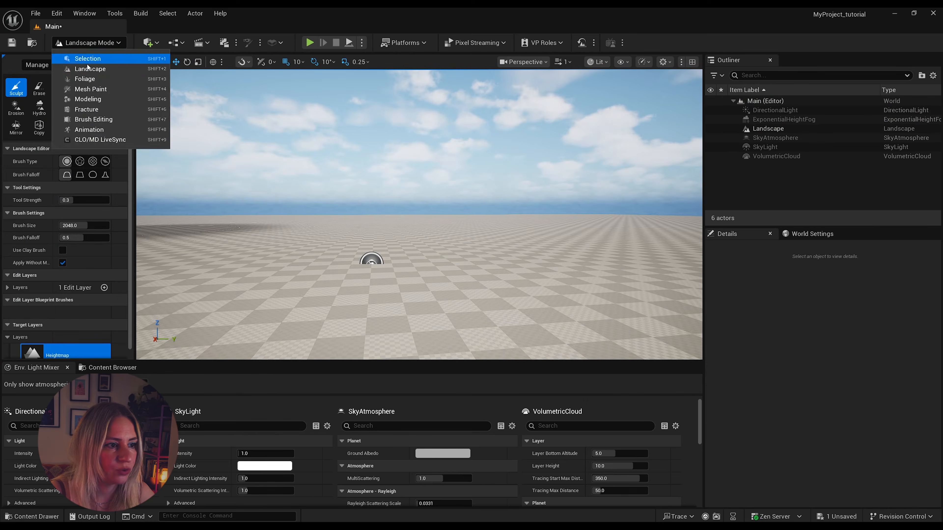
left_click(89, 60)
Open Quixel Bridge and show the My MetaHumans collection
middle_click_drag(366, 271, 373, 271)
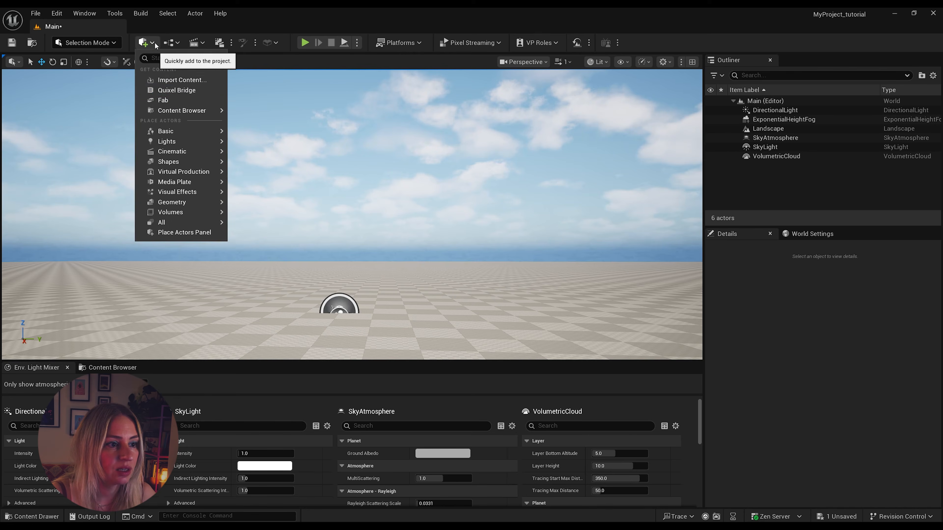
left_click(169, 91)
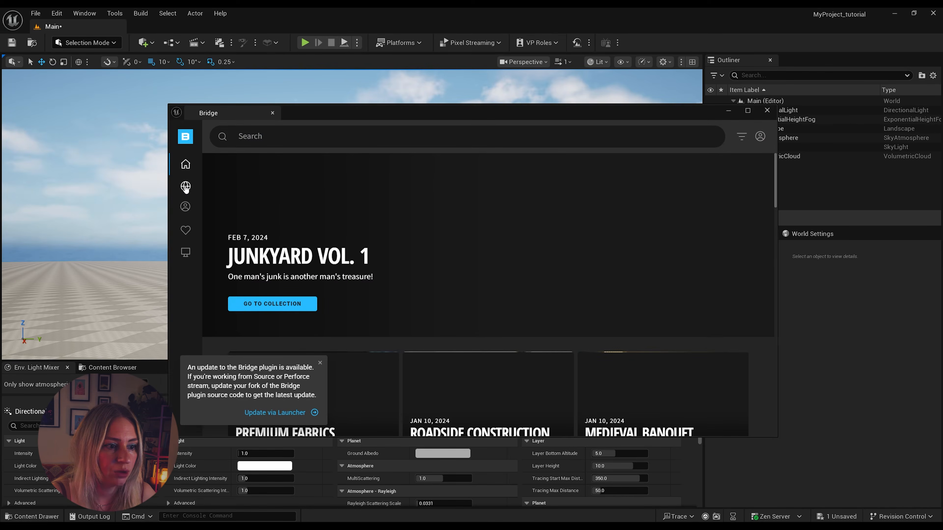
left_click(185, 207)
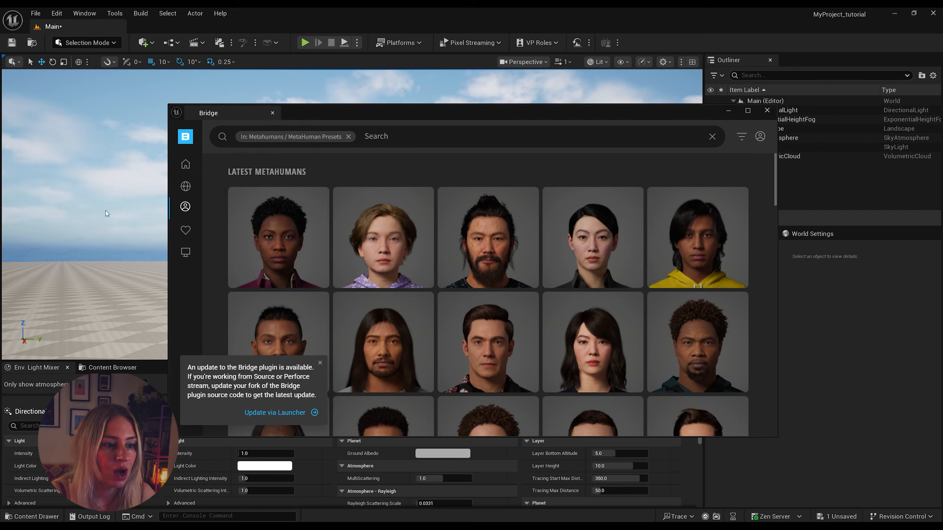
mouse_move(185, 206)
left_click(240, 166)
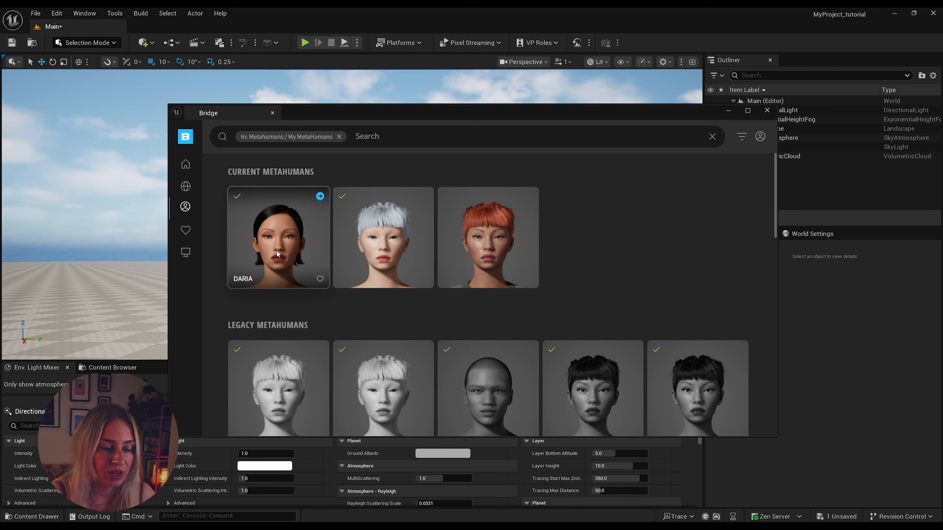
Download the DARIA MetaHuman at Cinematic (Complete) quality and add it to the project
left_click(278, 254)
left_click(630, 420)
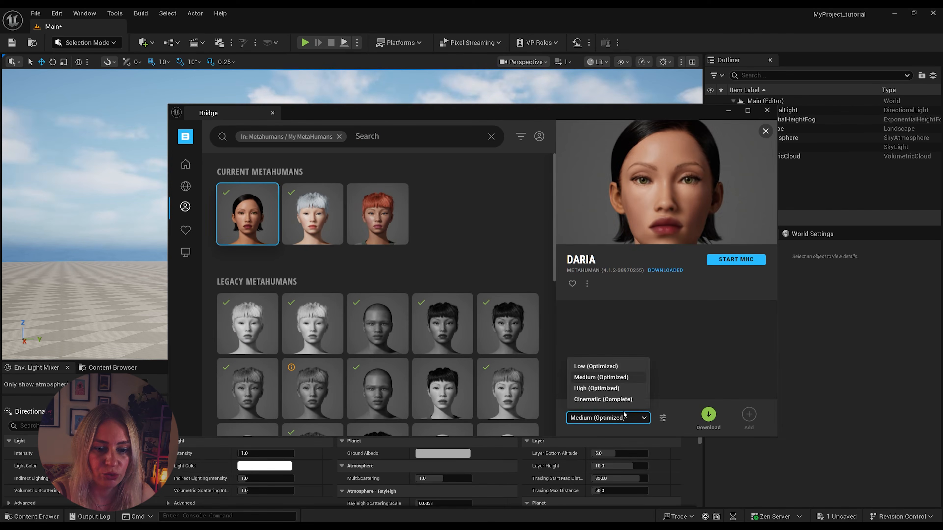
left_click(608, 399)
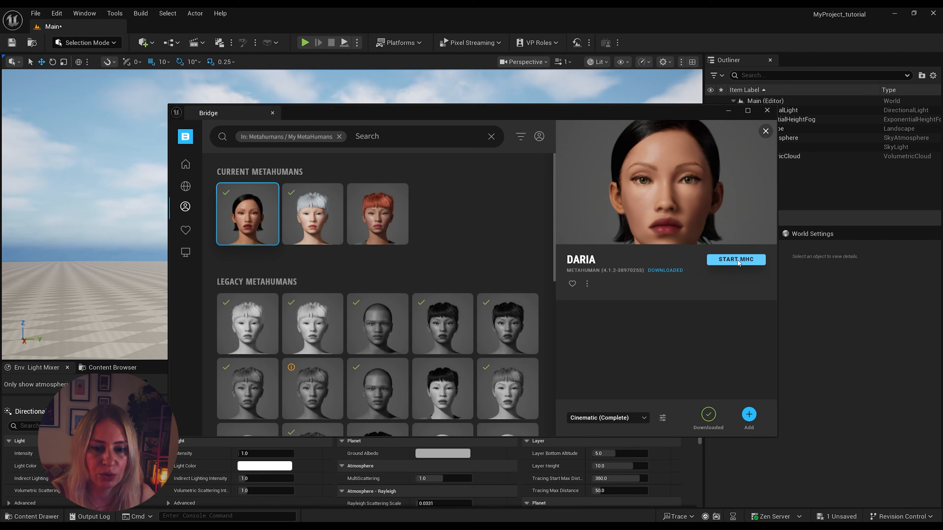
left_click(749, 415)
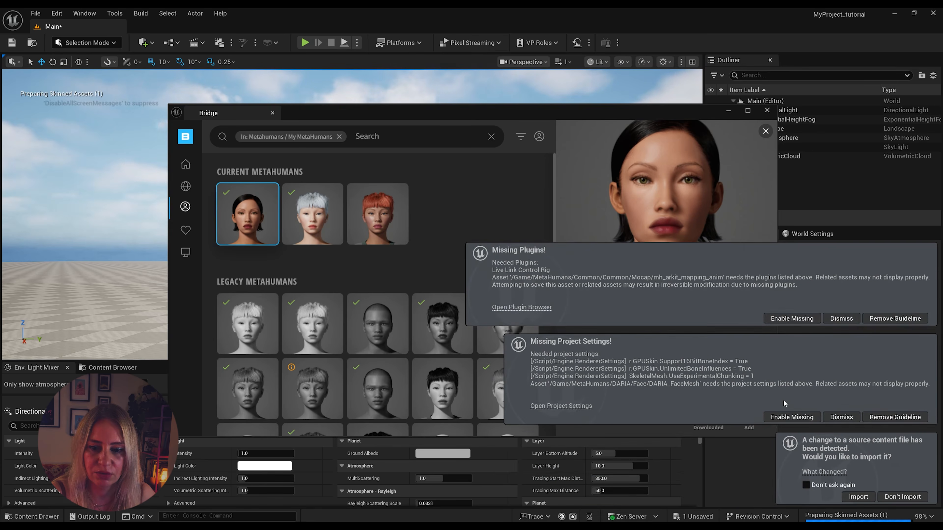
Enable the missing plugin and project settings the MetaHuman needs, cancel the DNA import, and restart the editor
left_click(792, 318)
left_click(858, 497)
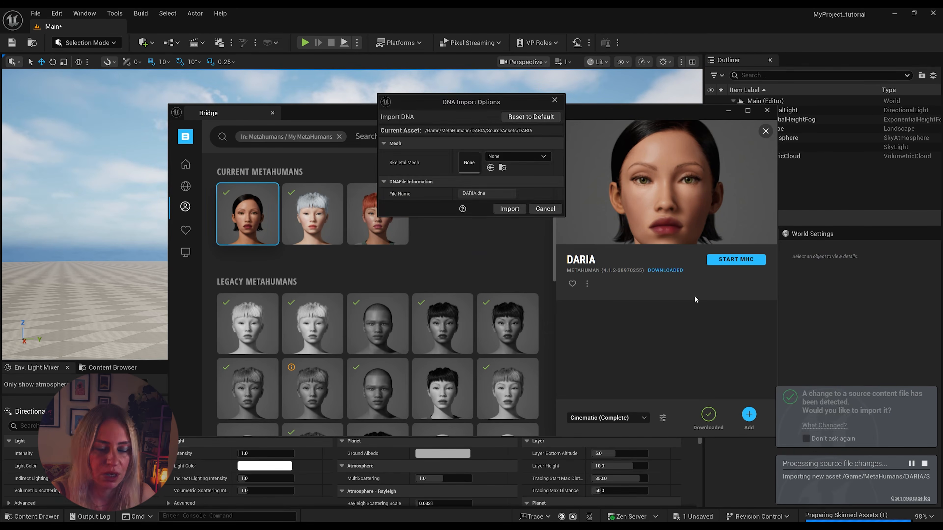
left_click(555, 99)
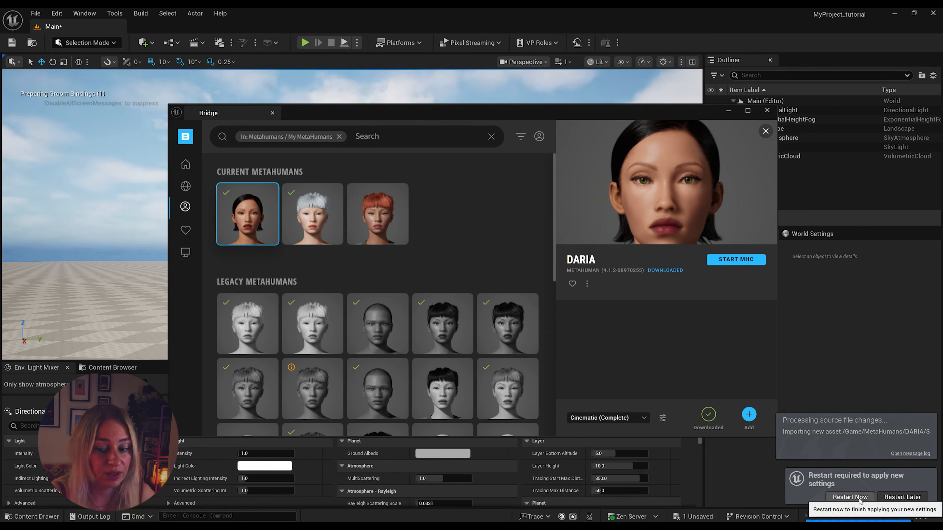
left_click(849, 496)
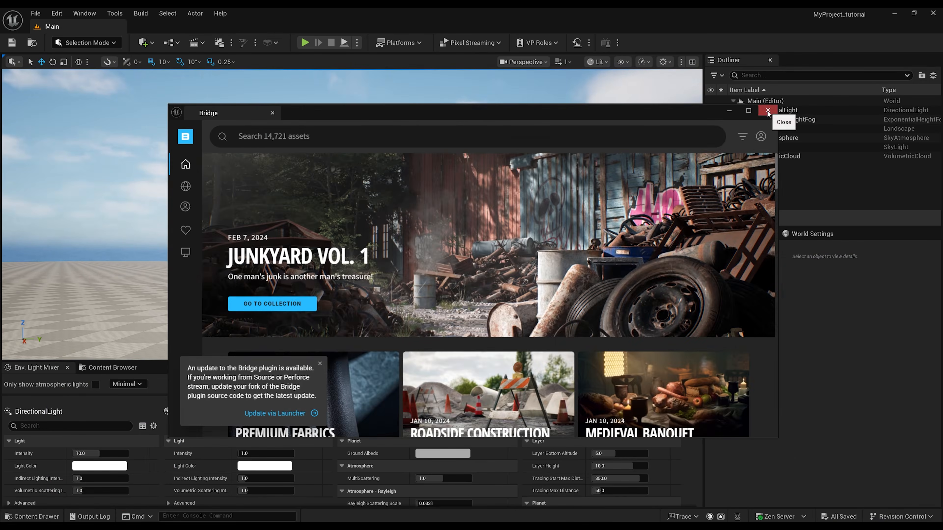
Close Bridge, place BP_DARIA from the MetaHumans/DARIA folder in the level, and reset its location to 0, 0, 0
left_click(768, 110)
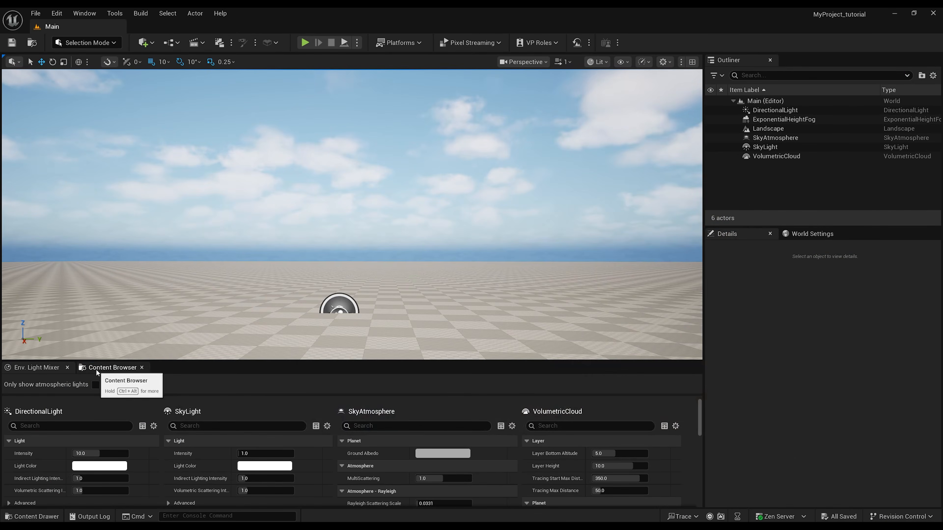
left_click(110, 369)
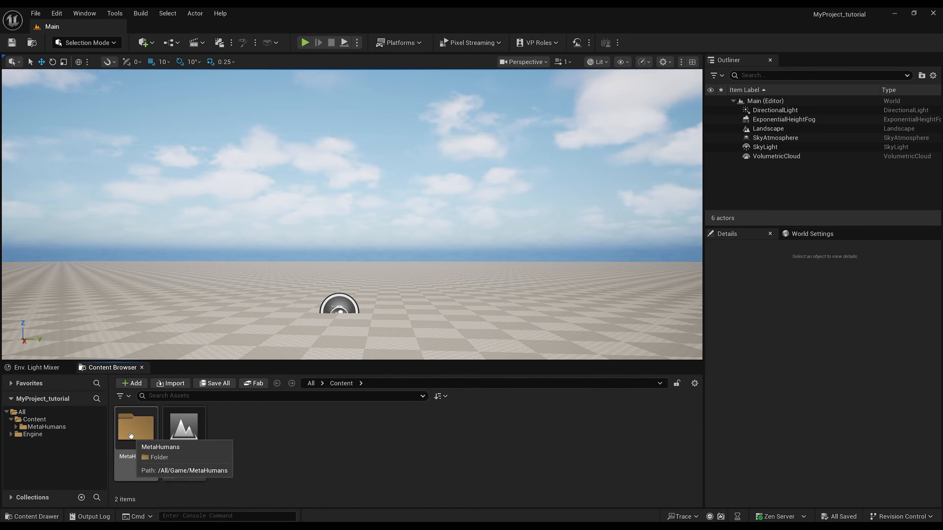
double_click(148, 443)
double_click(175, 444)
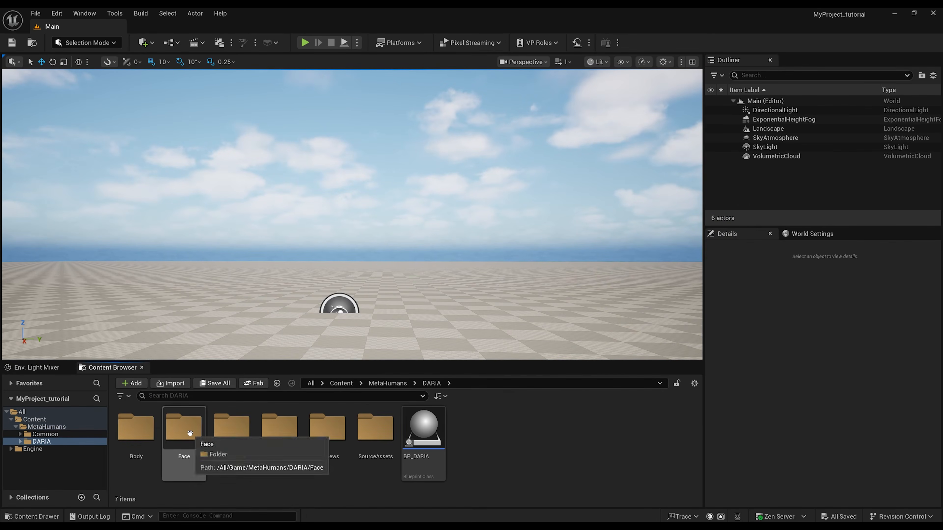
left_click(433, 433)
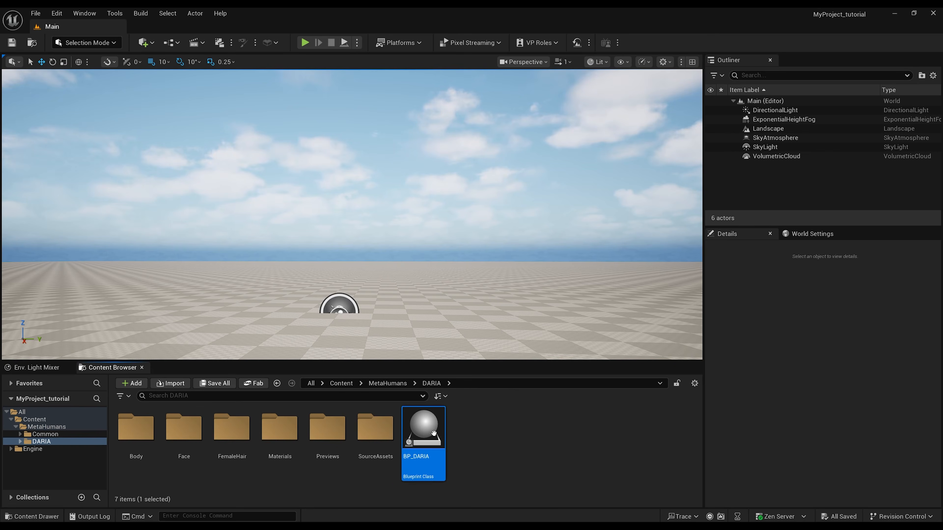
left_click_drag(349, 299, 349, 299)
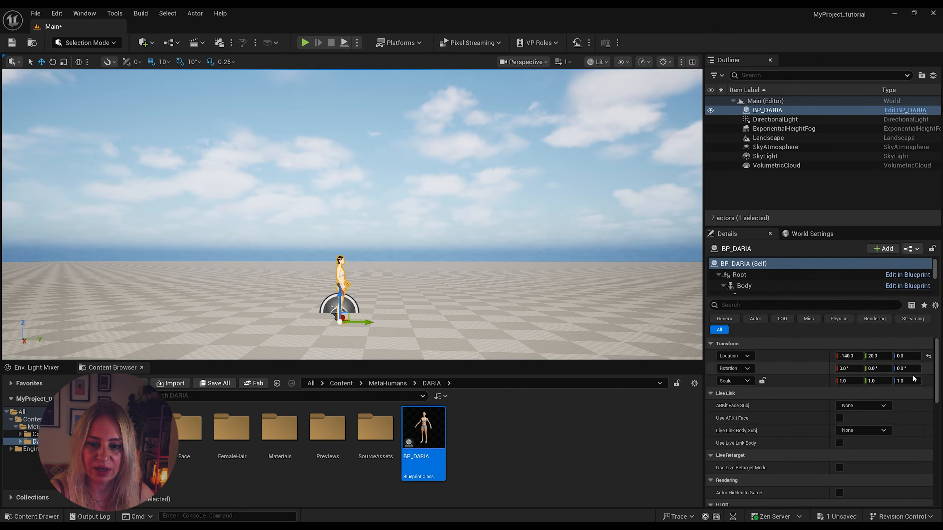
left_click(928, 356)
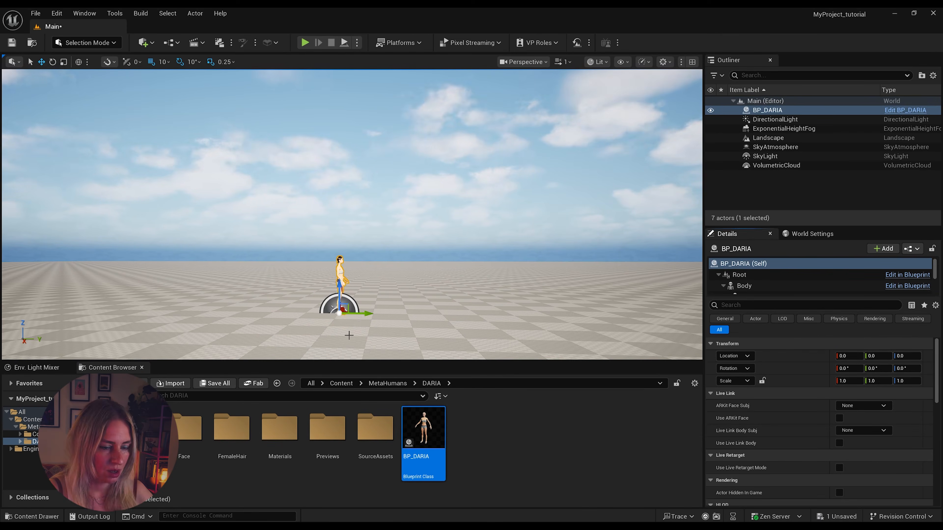
Examine the placed BP_DARIA character from the front
left_click_drag(408, 222, 278, 223, "alt")
key("d")
right_click_drag(351, 214, 352, 221)
scroll(352, 216, "down", 4)
key("a")
key("q")
key("w")
left_click(761, 119)
left_click(771, 164, "shift")
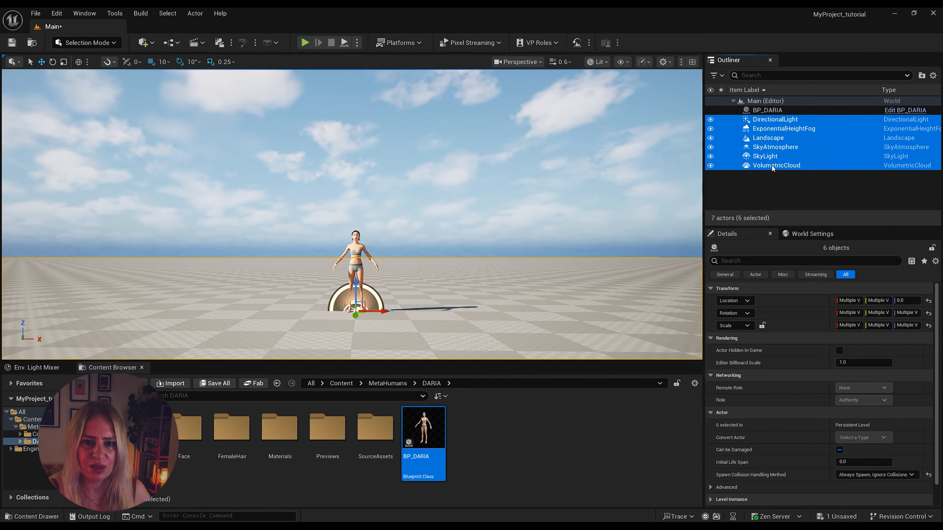
left_click_drag(369, 313, 378, 313)
key("ctrl+z")
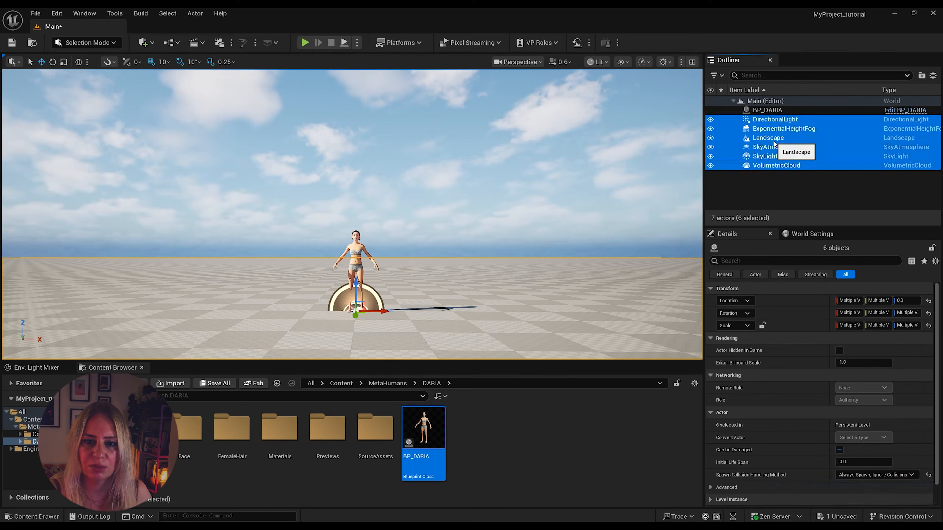
left_click(776, 139)
Select DirectionalLight, ExponentialHeightFog, SkyAtmosphere, SkyLight and VolumetricCloud without the Landscape, and move them together along X to 570
left_click(775, 119)
left_click(776, 166, "shift")
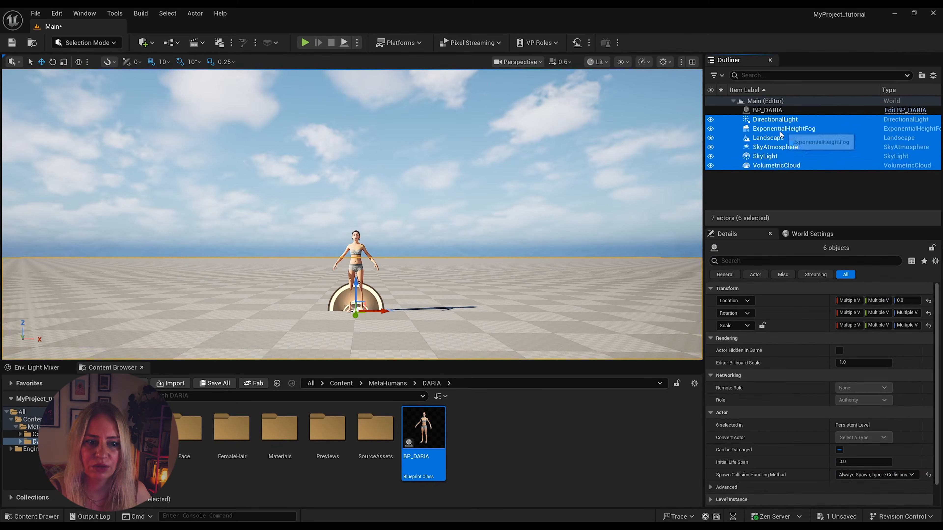
left_click(778, 137, "ctrl")
left_click_drag(372, 311, 561, 311)
Select the BP_DARIA character in the level and open its Blueprint with the character shown in the 3D preview
scroll(327, 307, "up", 5)
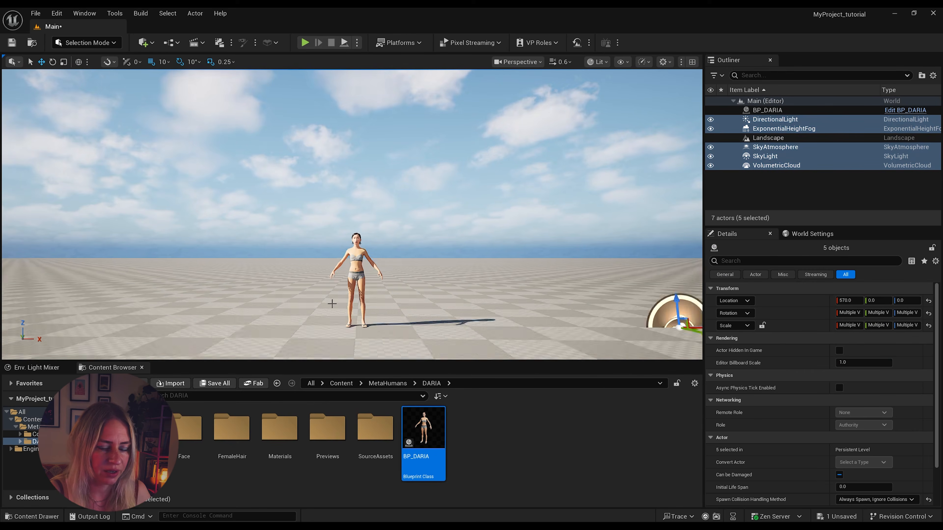
right_click_drag(327, 307, 329, 320)
key("q")
right_click_drag(410, 306, 395, 291)
key("a")
left_click(386, 217)
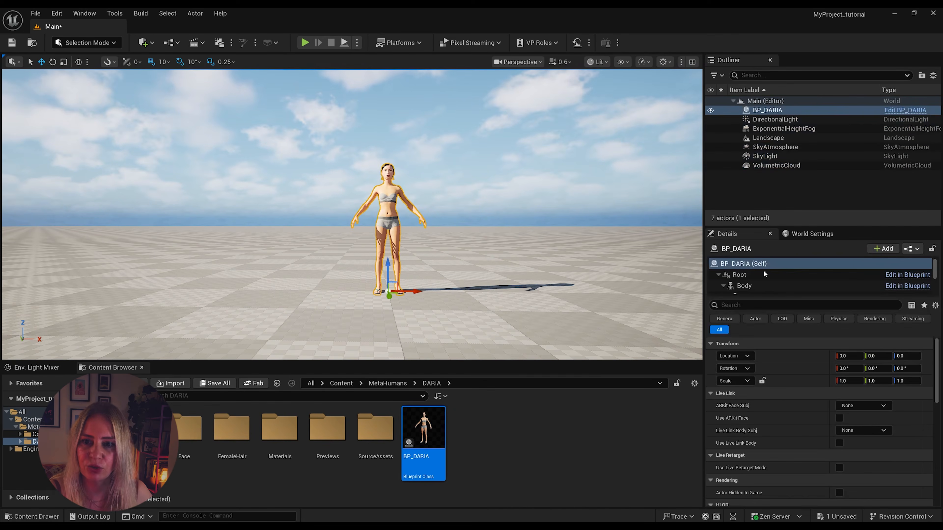
left_click(901, 112)
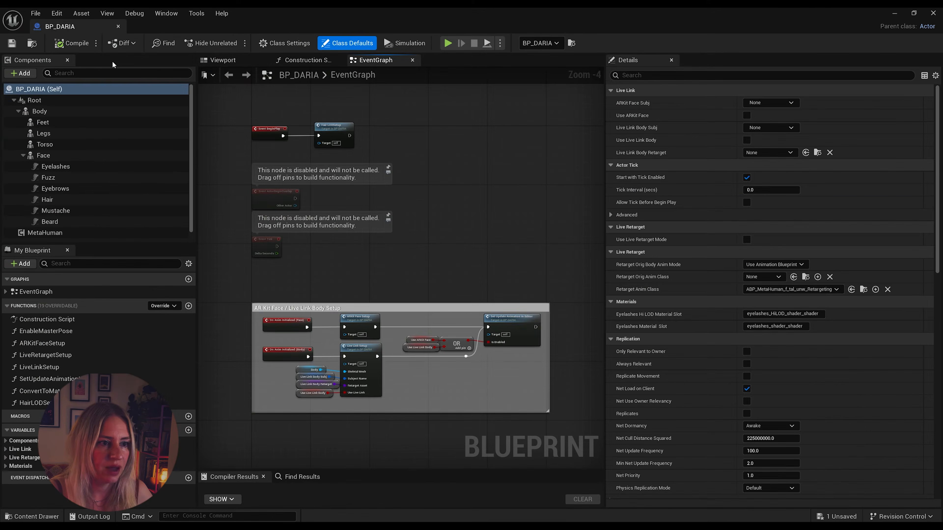
left_click(224, 60)
scroll(386, 397, "down", 5)
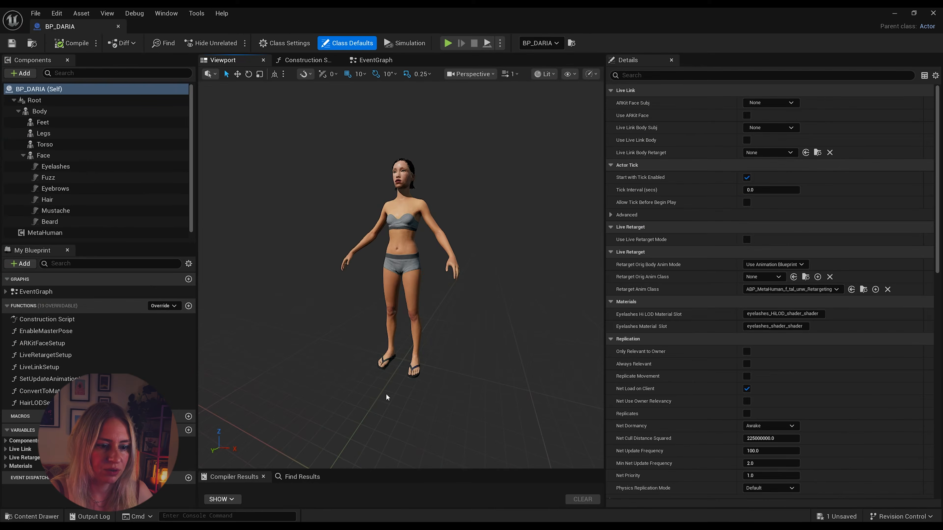
Remove the flip-flops by resetting the Skeletal Mesh Asset of the Feet component to None
left_click(383, 361)
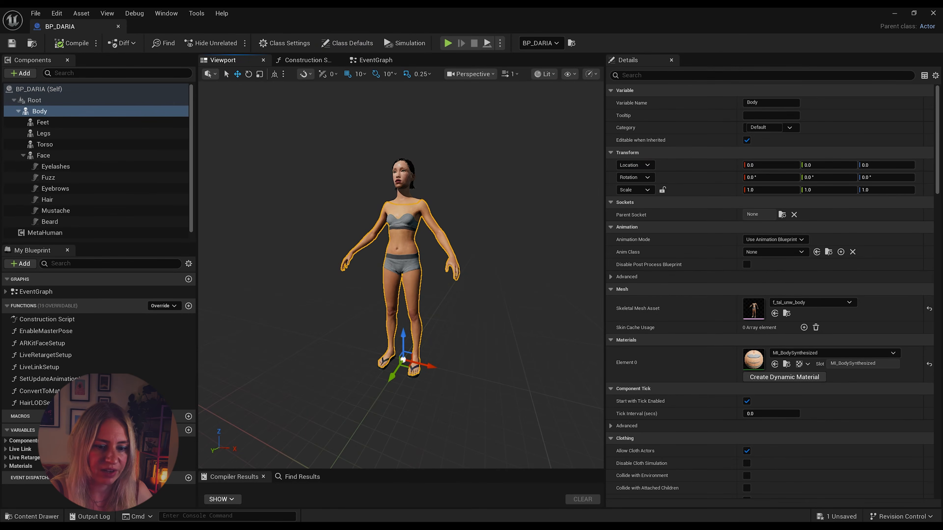
left_click(412, 366)
scroll(65, 179, "down", 1)
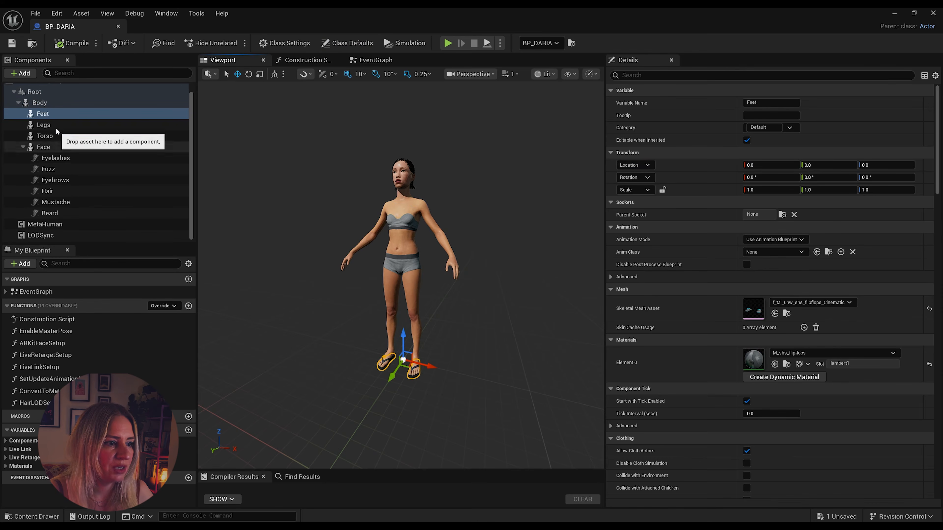
left_click(929, 309)
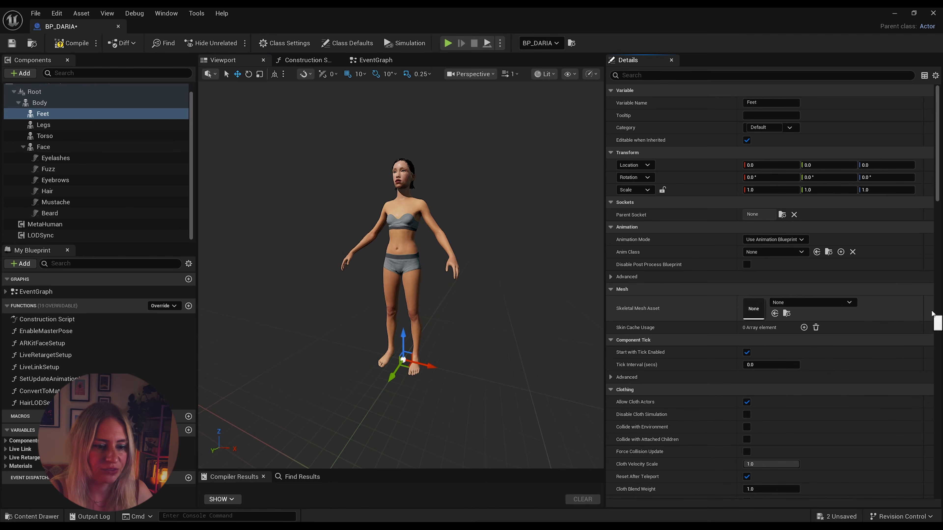
right_click_drag(350, 327, 369, 344)
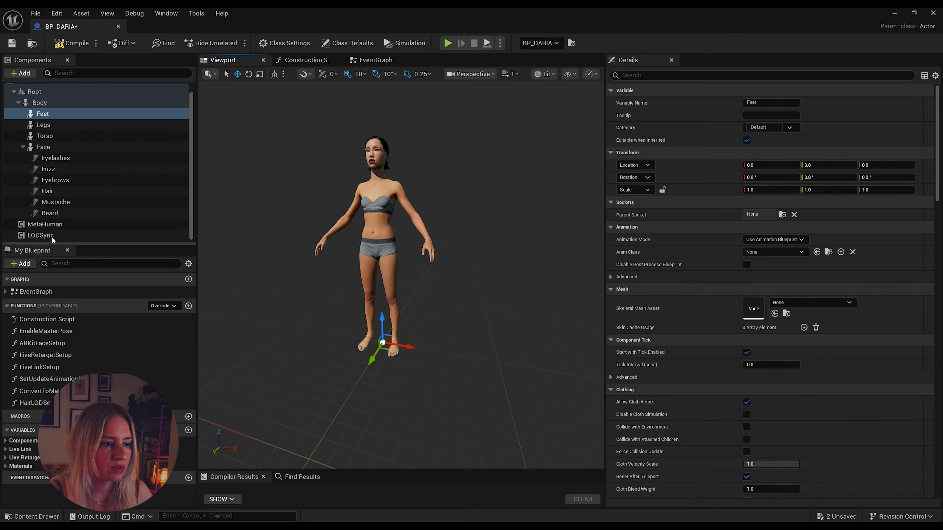
Set Num LODs of the LODSync component to 0
left_click(41, 235)
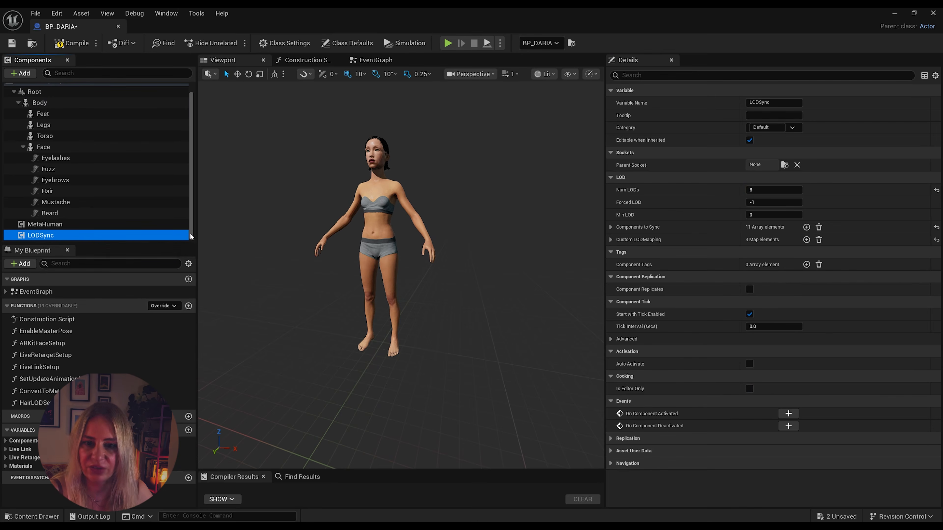
left_click(768, 190)
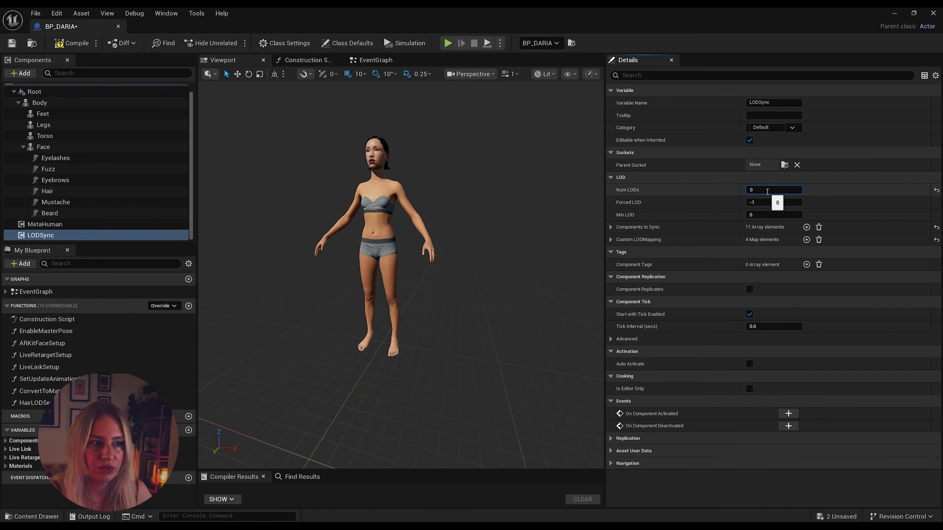
key("Return")
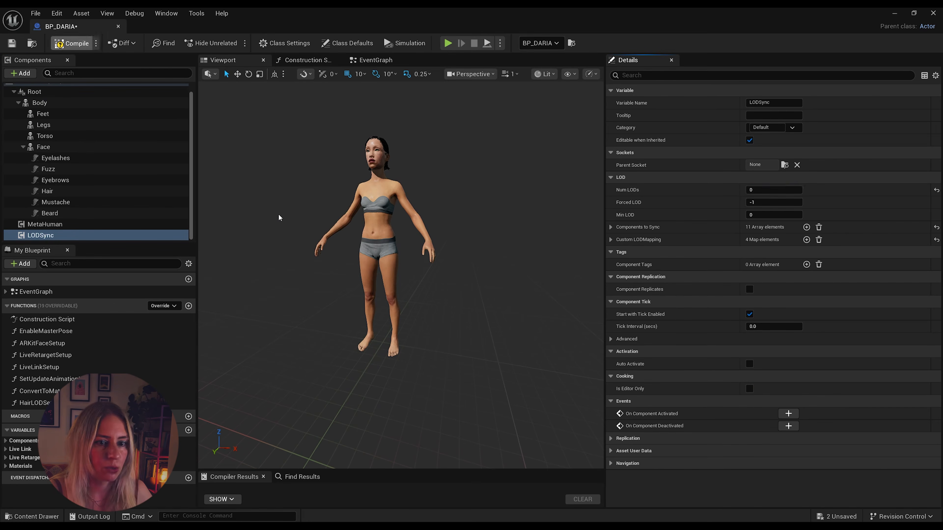
Compile and save the BP_DARIA Blueprint and close its editor
key("F7")
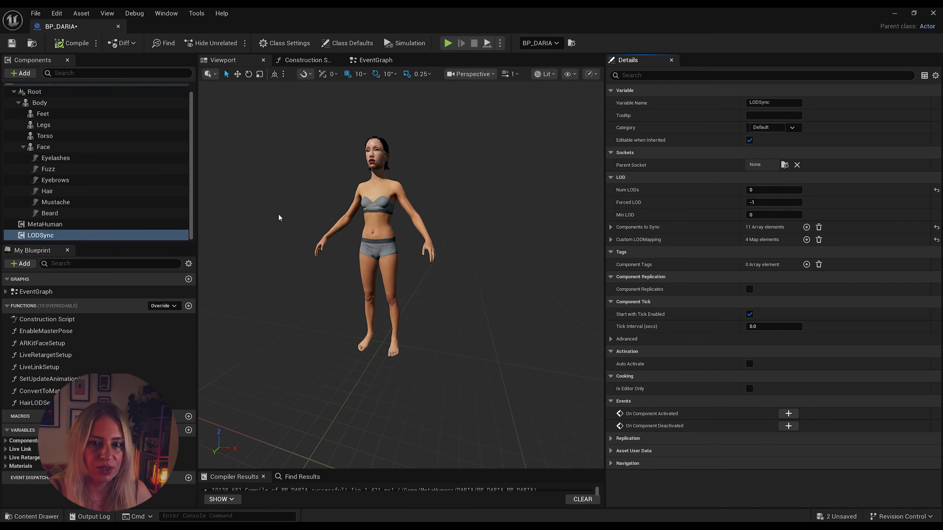
left_click(13, 47)
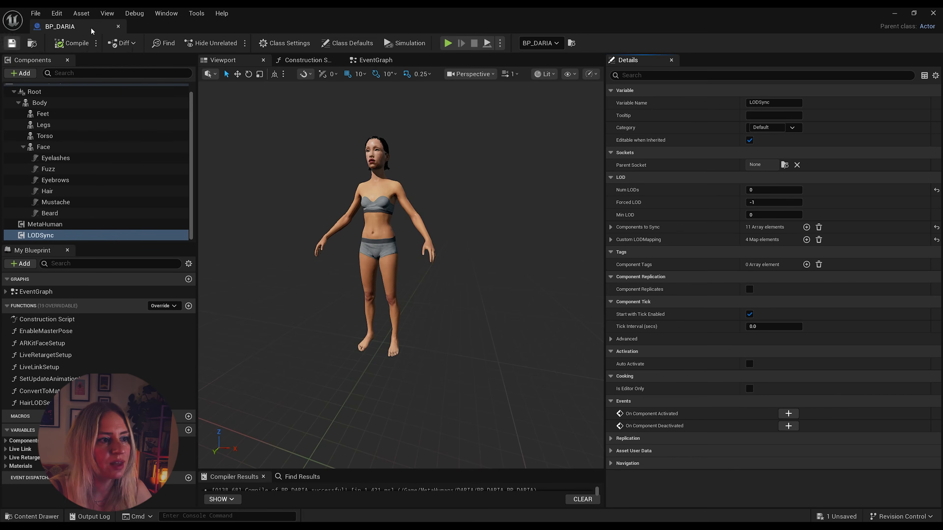
left_click(119, 27)
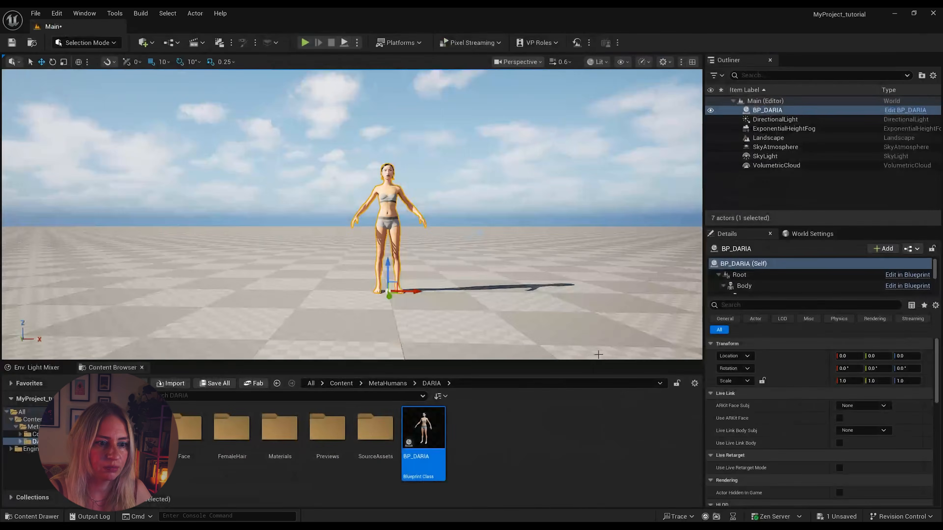
Rotate the DirectionalLight to Y -24° and Z 163°, and lower its intensity to about 6.38 lux
left_click(757, 121)
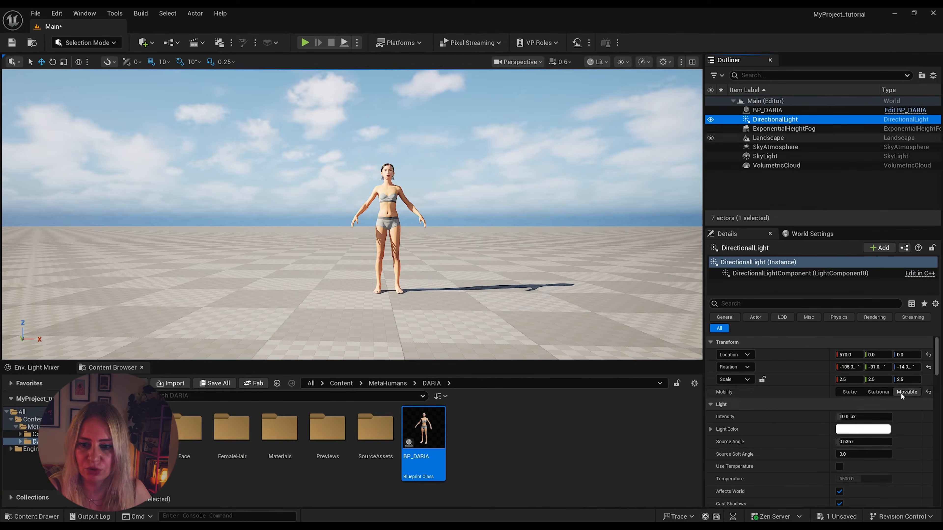
mouse_move(906, 366)
left_mouse_down()
mouse_move(941, 366)
mouse_move(880, 367)
mouse_move(922, 367)
left_mouse_up()
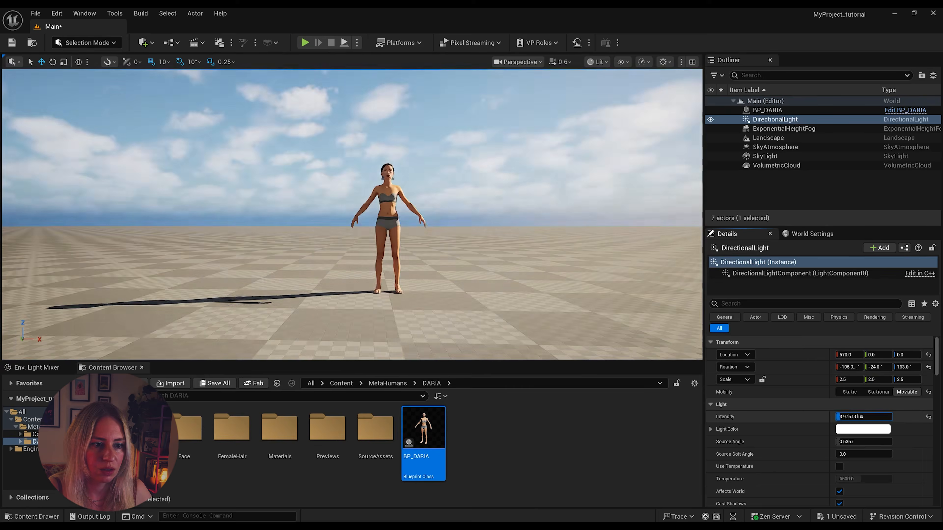
left_click_drag(850, 417, 852, 416)
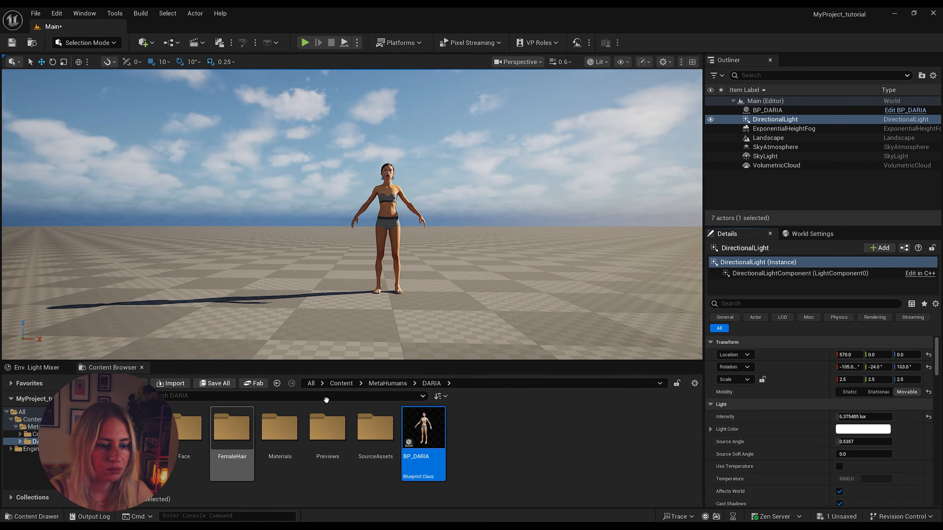
Create a new folder named animation in the project's Content directory
left_click(342, 384)
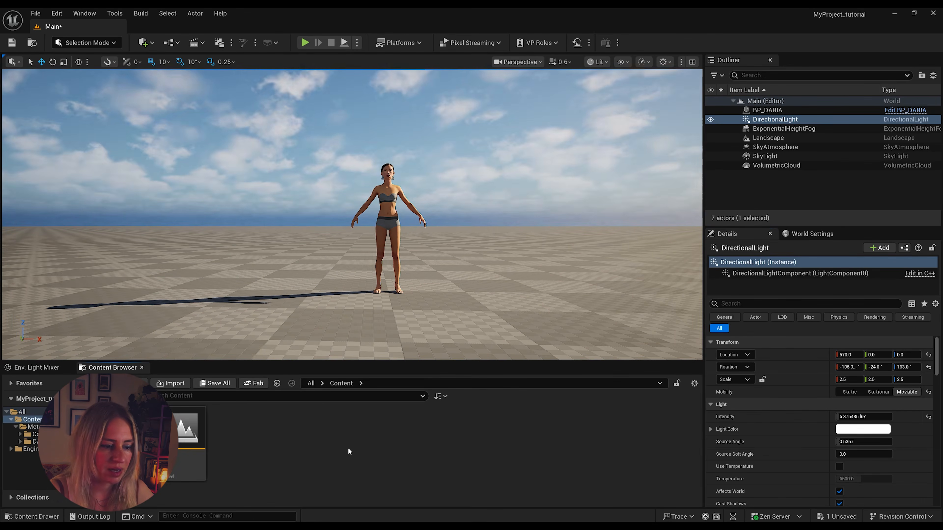
right_click(259, 439)
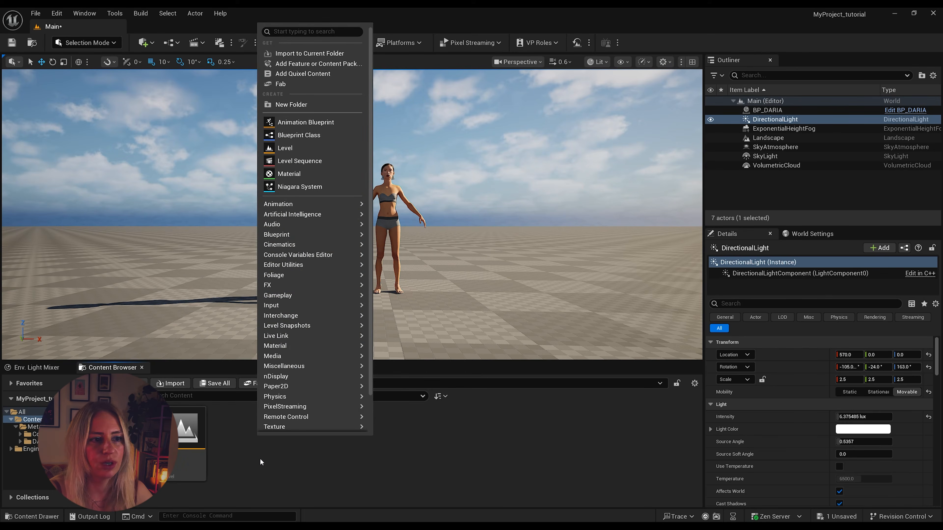
right_click(249, 451)
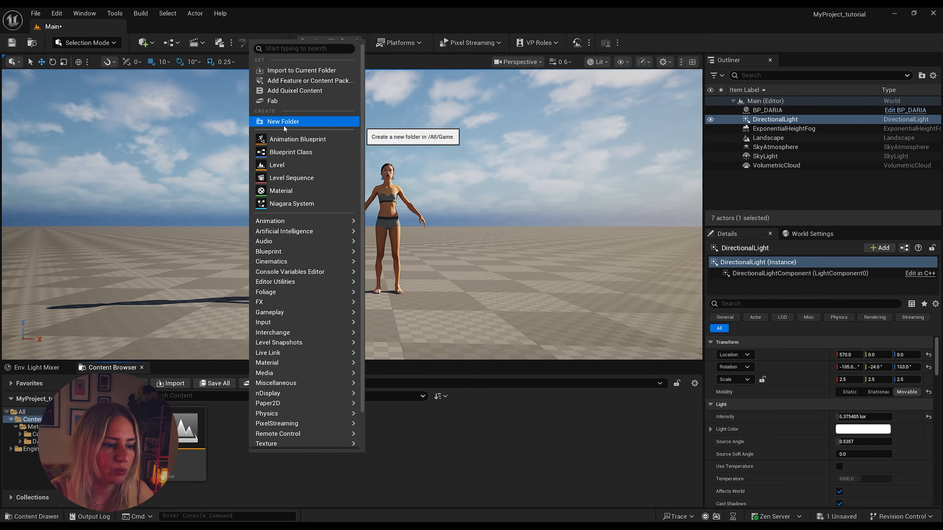
left_click(217, 444)
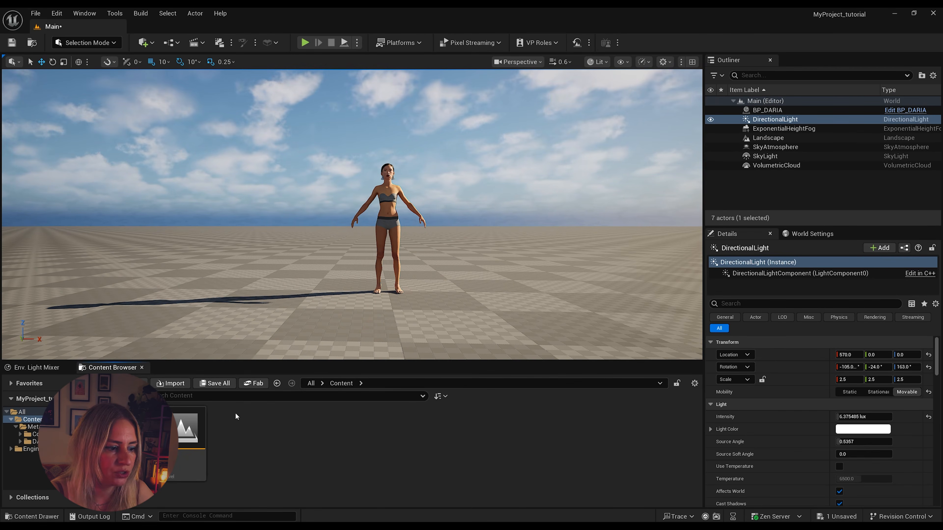
right_click(259, 441)
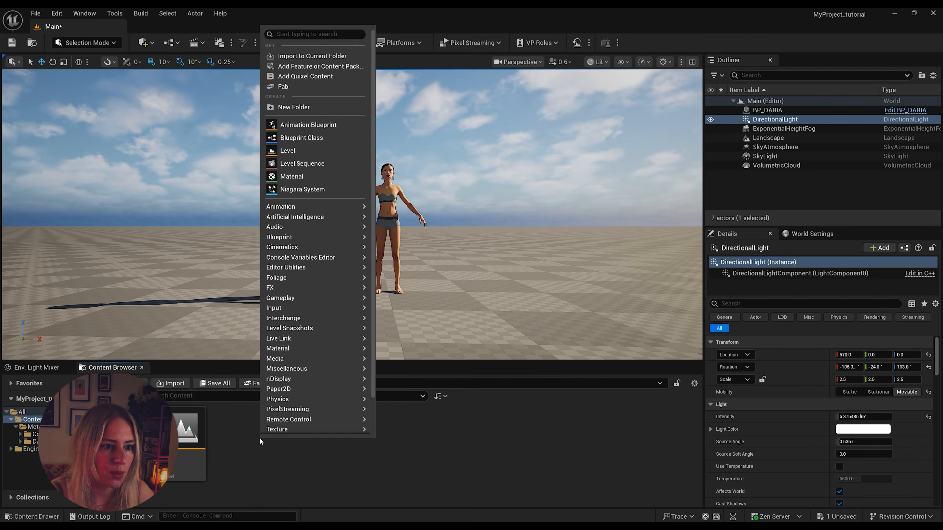
left_click(292, 108)
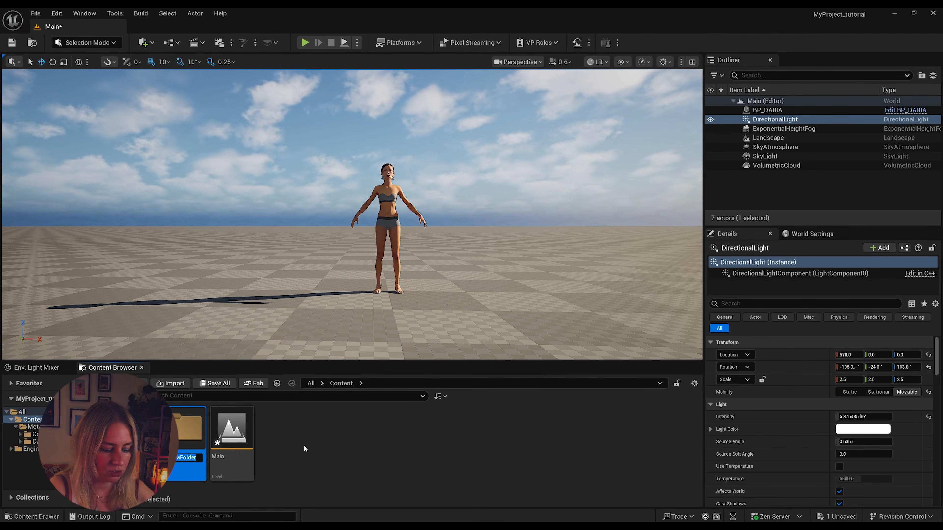
type("an")
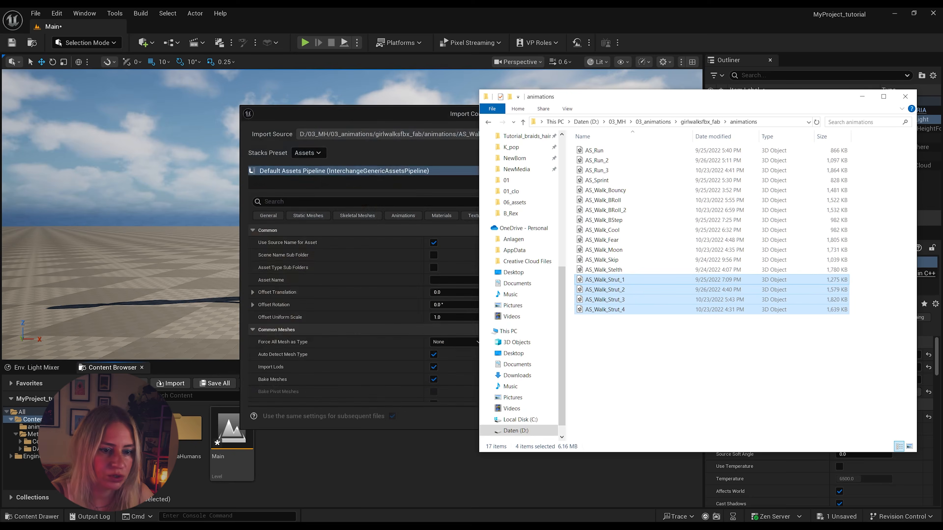
Import the AS_Walk_Strut_1 to AS_Walk_Strut_4 FBX files into the animation folder using the metahuman_base_skel skeleton
scroll(574, 315, "down", 1)
scroll(547, 277, "down", 7)
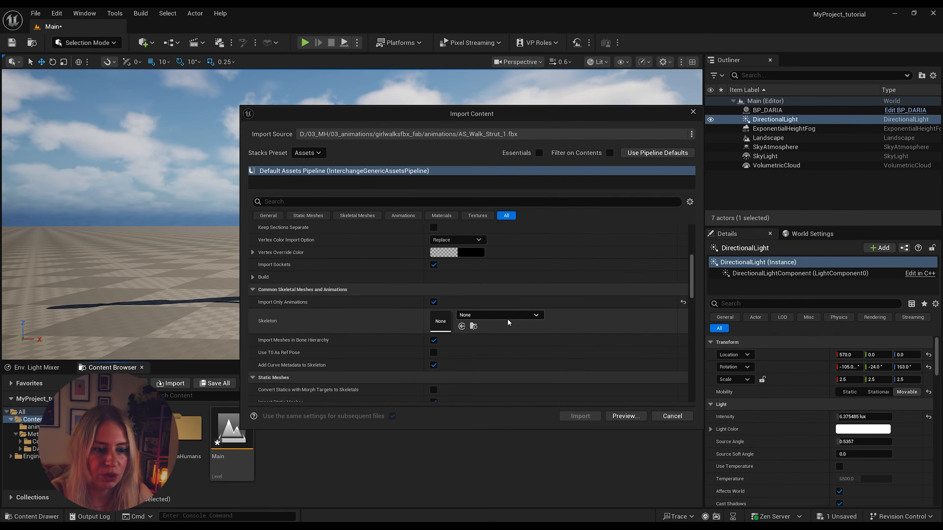
left_click(506, 317)
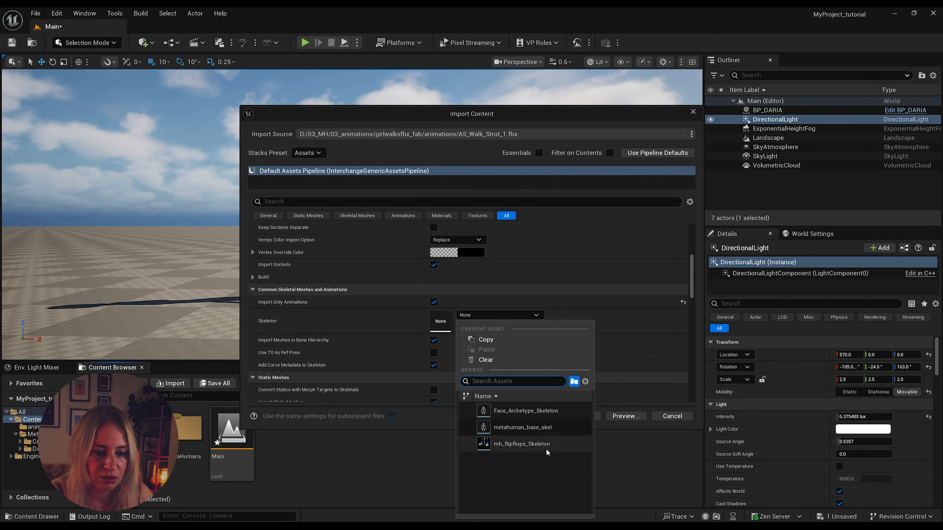
left_click(538, 428)
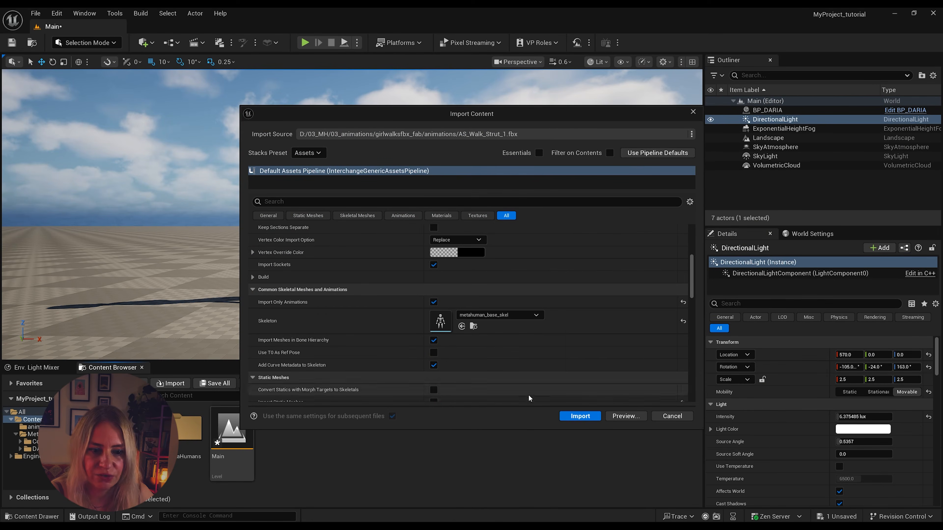
left_click(591, 416)
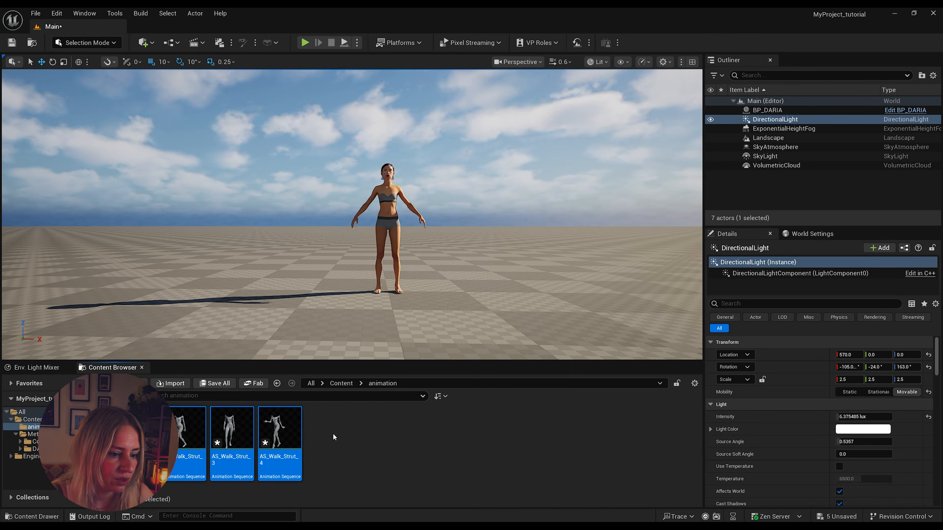
Open the imported AS_Walk_Strut_3 animation and examine its walk in the preview up close
double_click(232, 431)
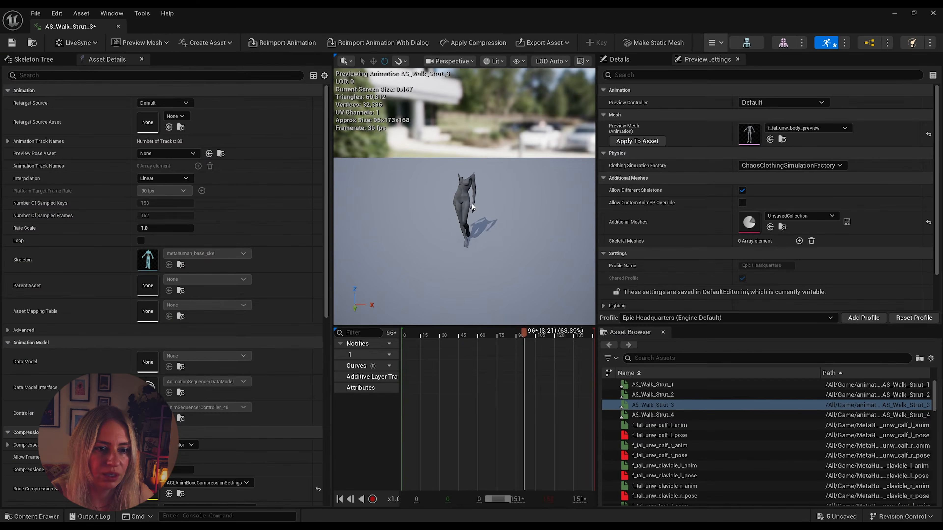
scroll(481, 253, "up", 4)
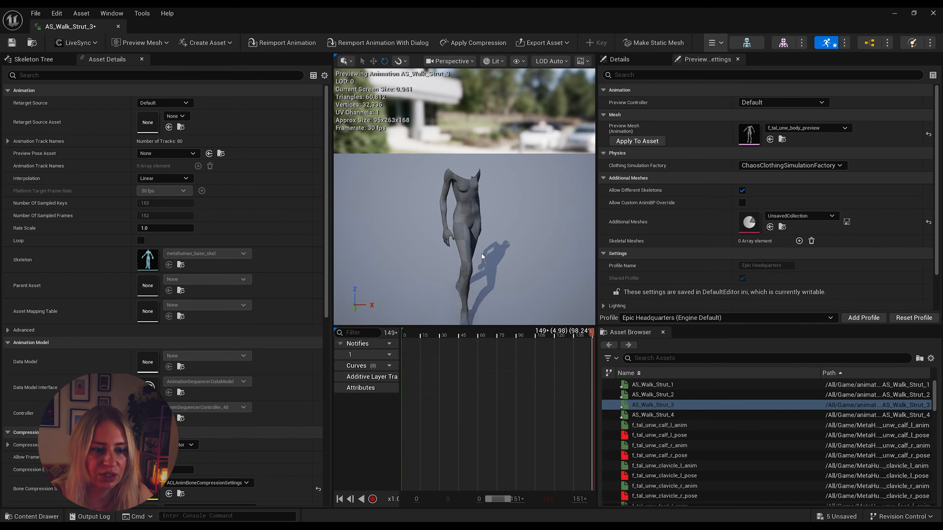
left_click(406, 333)
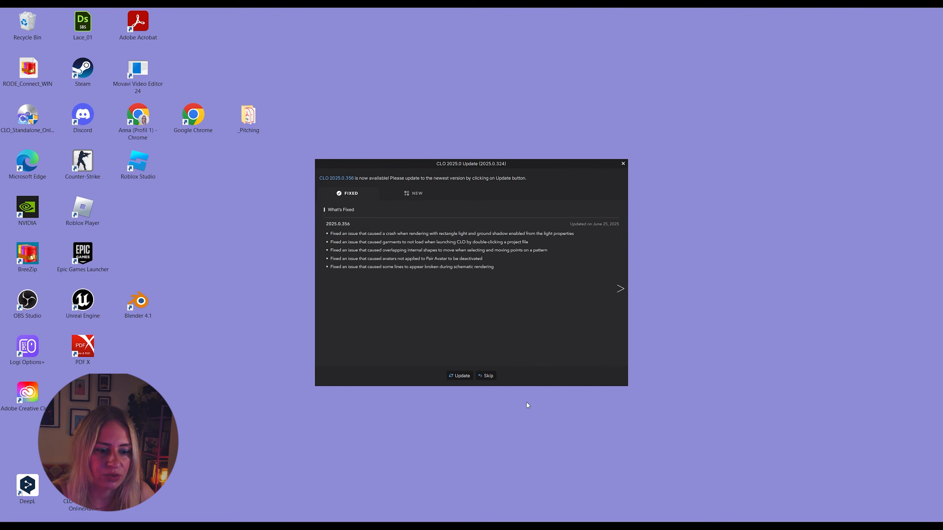
Switch to CLO and skip the offered software update to start the program
left_click(484, 376)
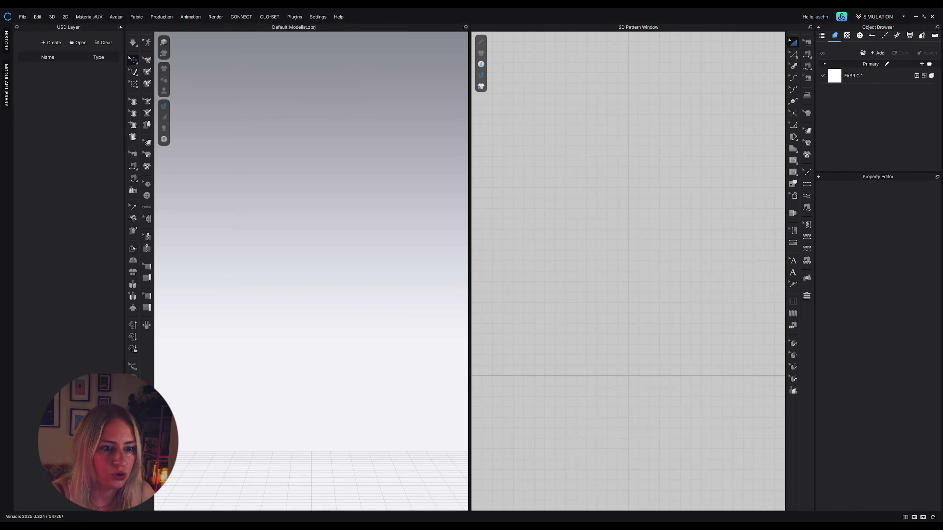
Switch to Unreal, open AS_Walk_Strut_3 and AS_Walk_Strut_1, and compare their poses along the timeline
mouse_move(399, 528)
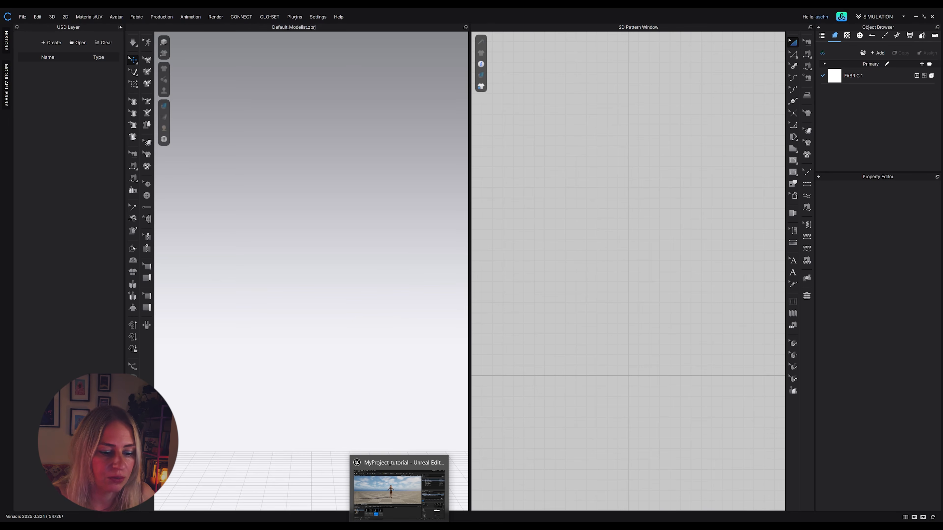
left_click(399, 490)
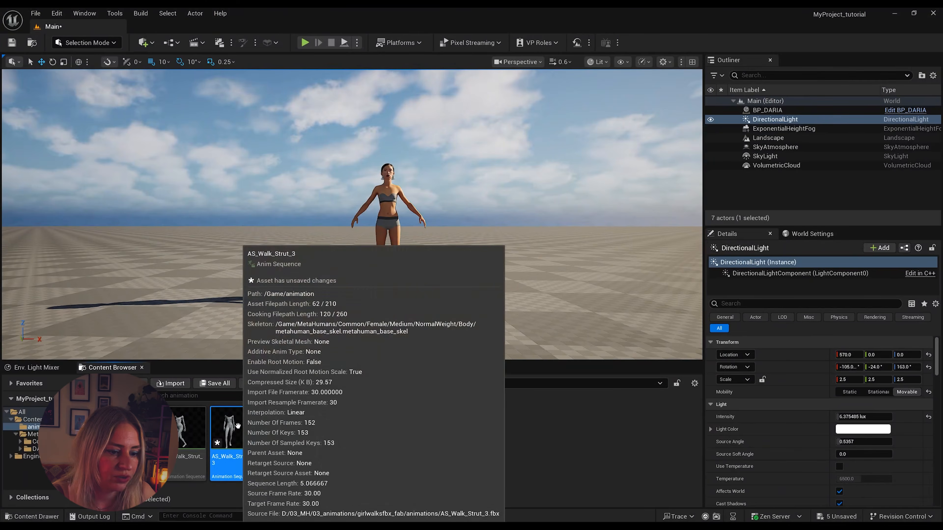
double_click(228, 431)
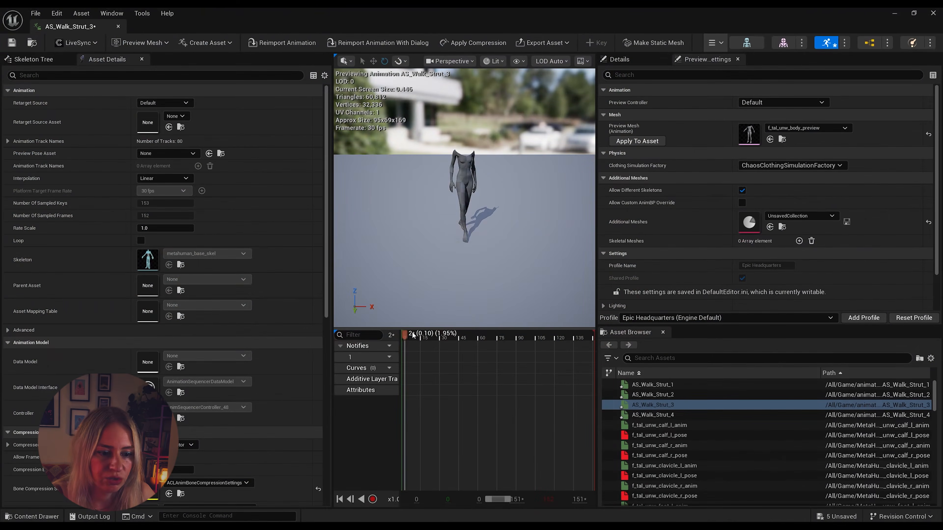
left_click_drag(408, 336, 478, 338)
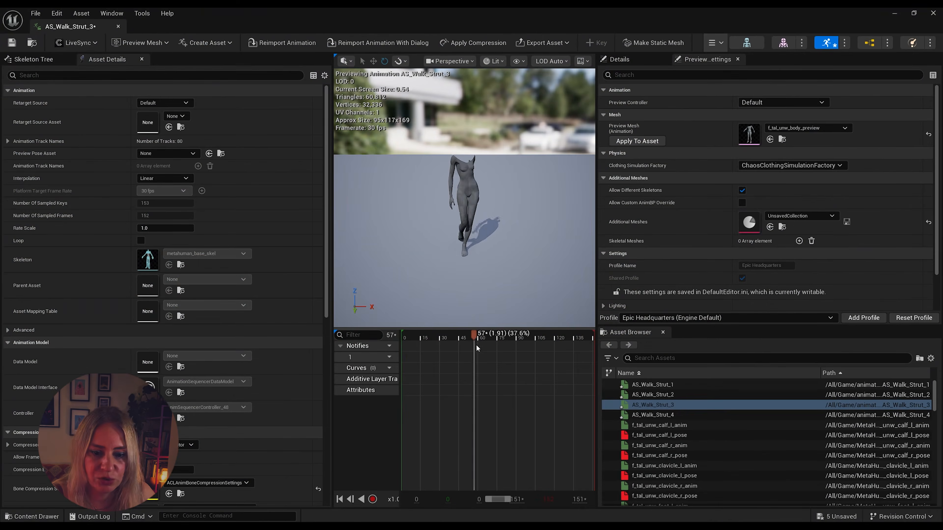
double_click(644, 386)
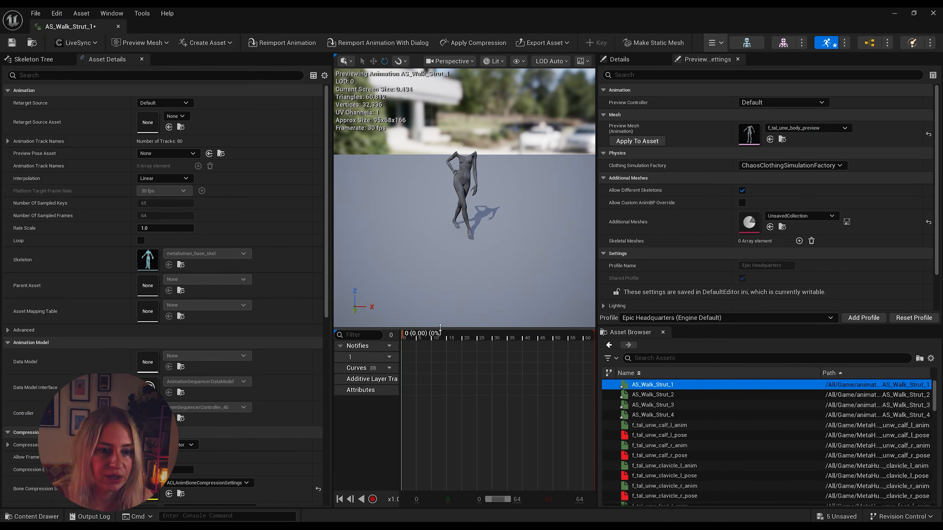
double_click(675, 405)
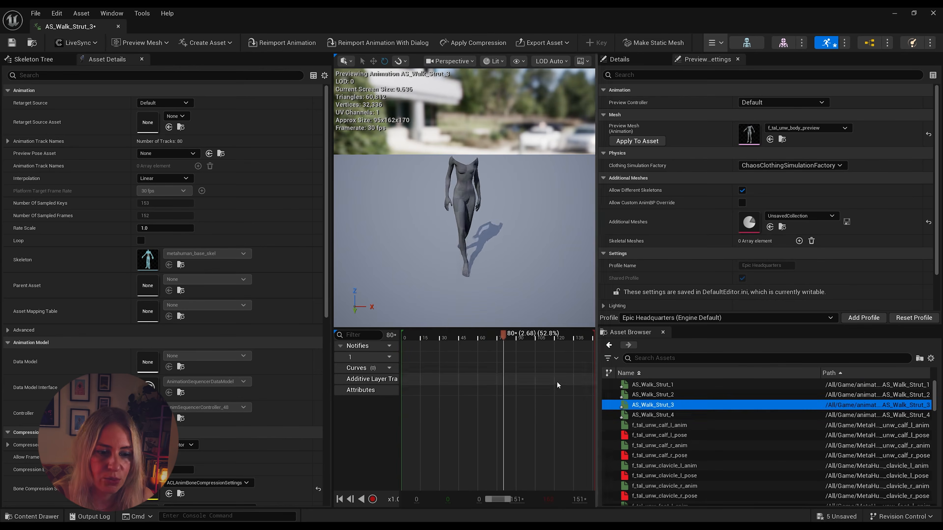
left_click_drag(515, 375, 432, 366)
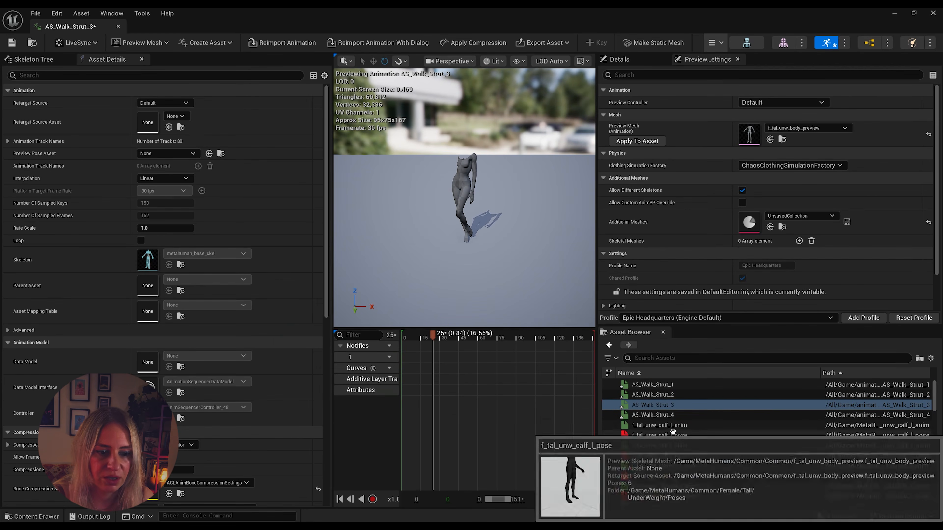
Open the f_tal_unw_calf_l_anim animation and keep it at frame 0 to use its A-pose
double_click(668, 425)
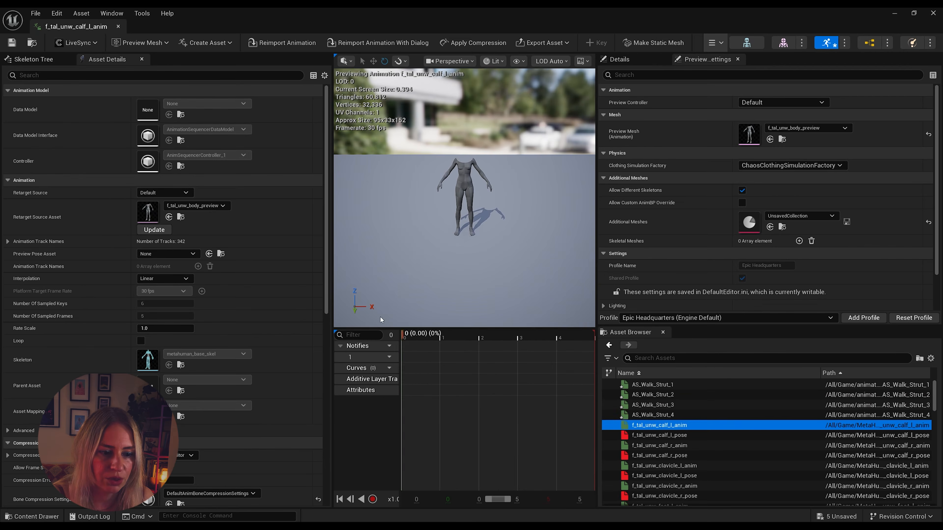
mouse_move(404, 341)
left_mouse_down()
mouse_move(520, 346)
mouse_move(401, 352)
left_mouse_up()
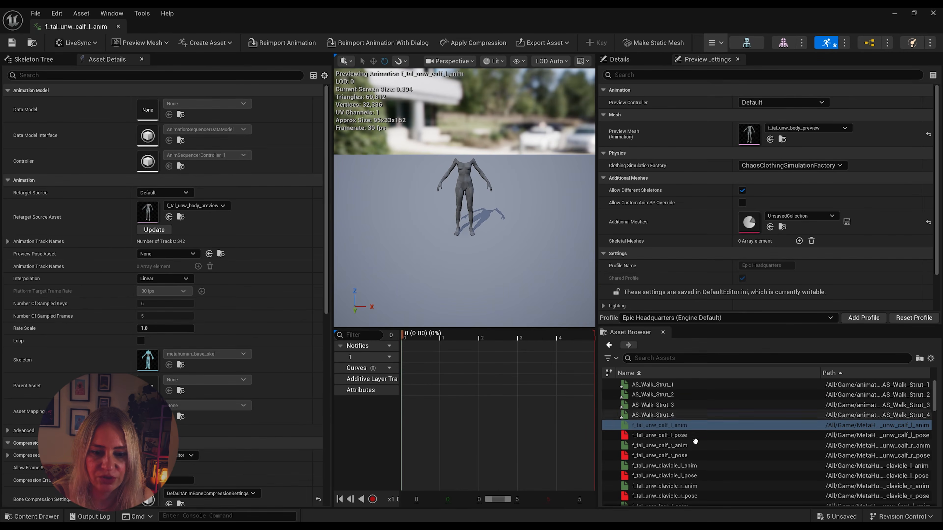
scroll(698, 445, "down", 3)
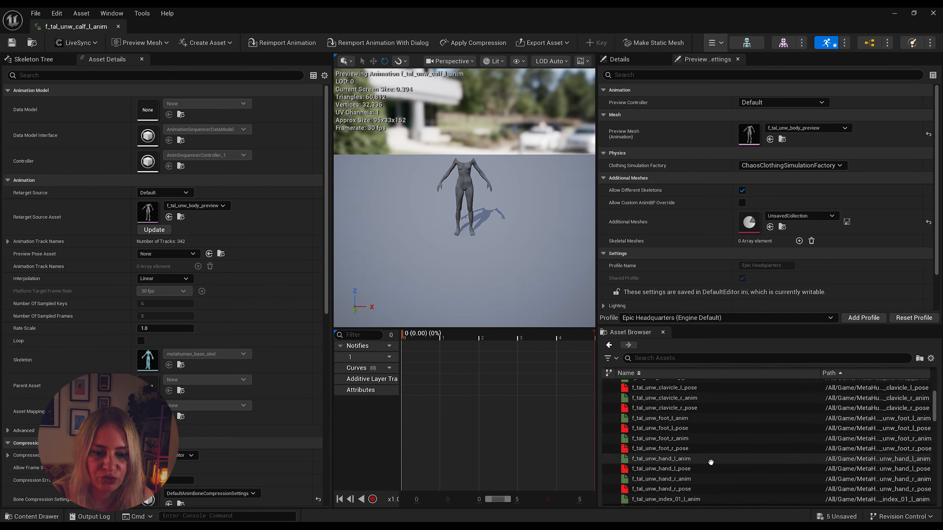
scroll(710, 463, "up", 3)
left_click(683, 412)
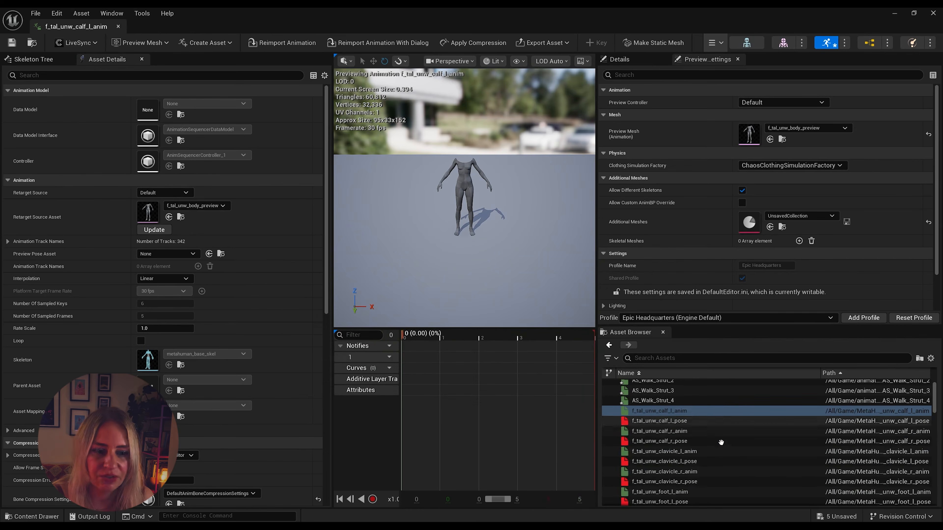
Add one skeletal mesh element to the preview's additional meshes and assign DARIA_FaceMesh to it
left_click(799, 241)
left_click(793, 255)
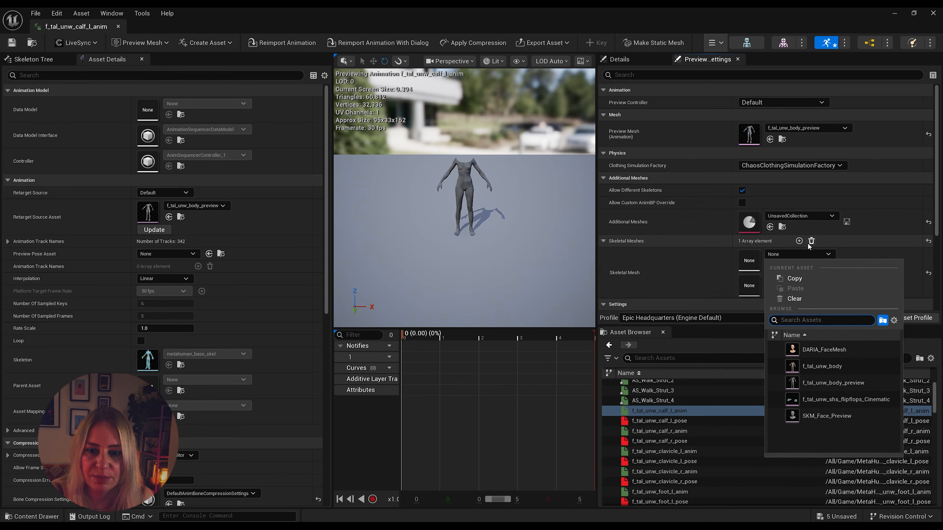
left_click(799, 241)
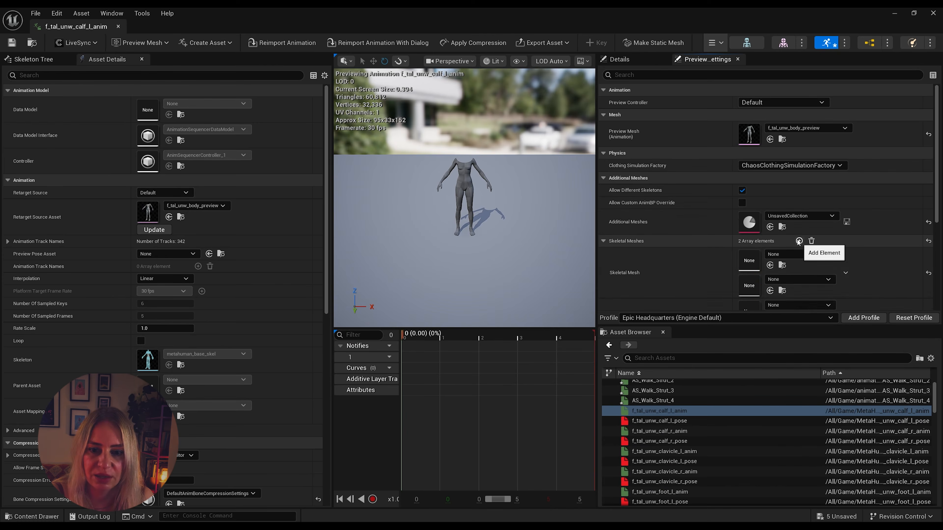
key("ctrl+z")
scroll(797, 230, "down", 1)
left_click(796, 239)
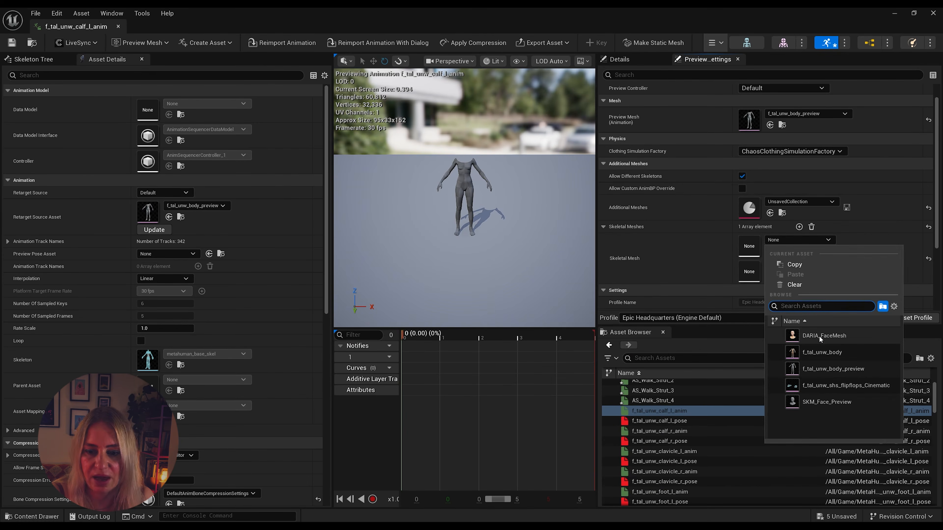
left_click(841, 338)
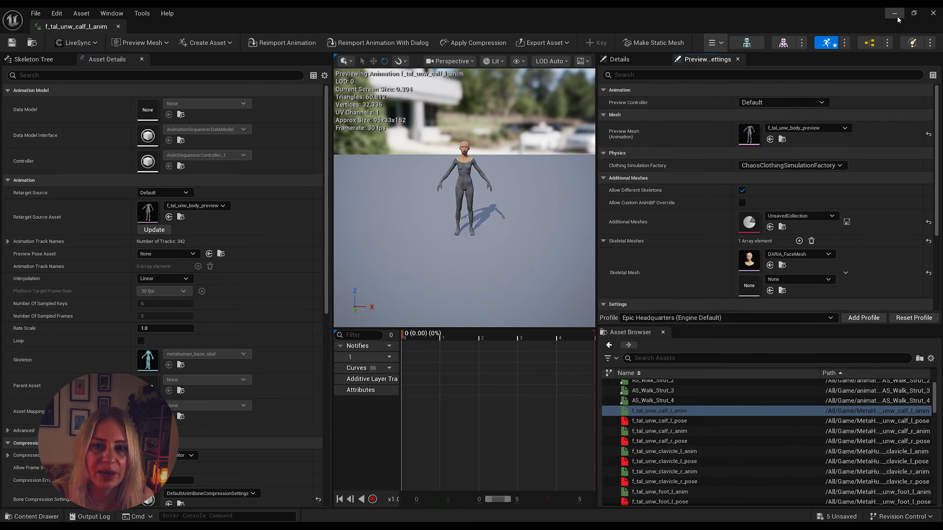
Reduce the animation editor to a floating window and switch the level editor to CLO/MD LiveSync mode
left_click(914, 13)
left_click_drag(494, 71, 687, 85)
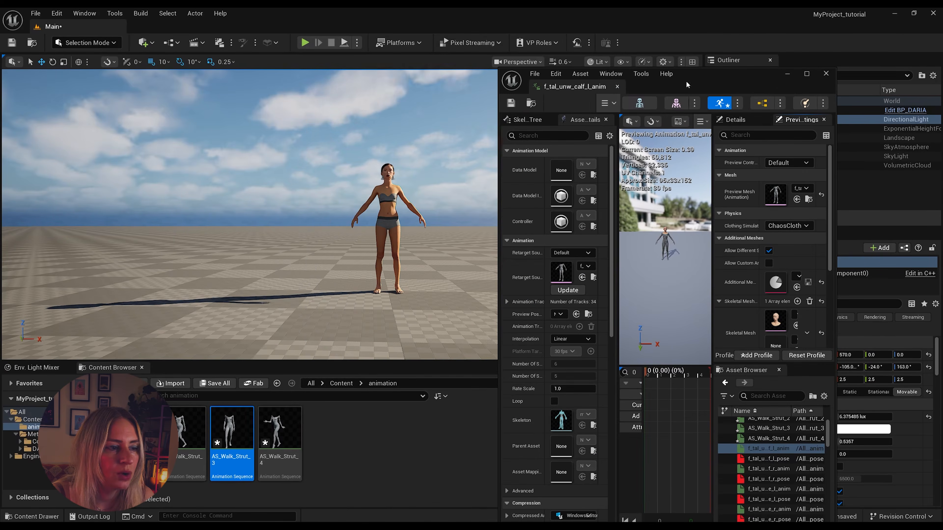
left_click(91, 44)
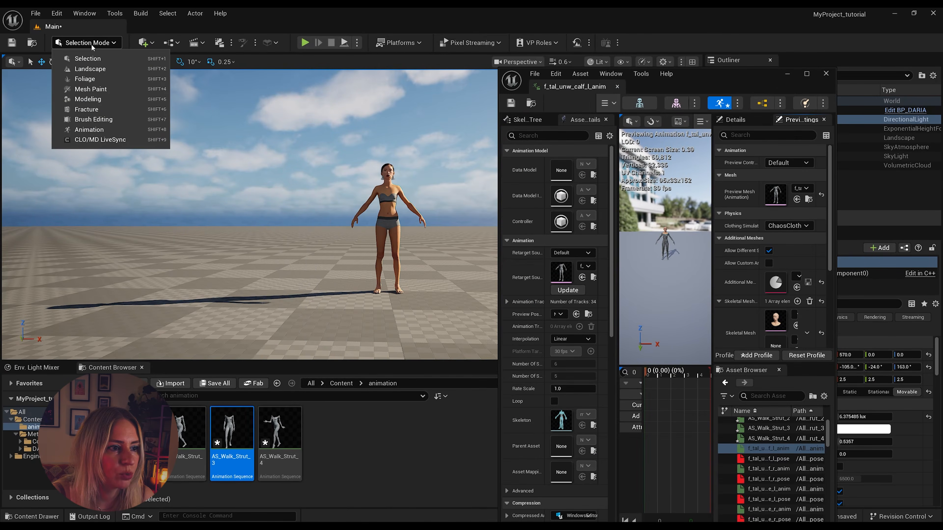
left_click(100, 141)
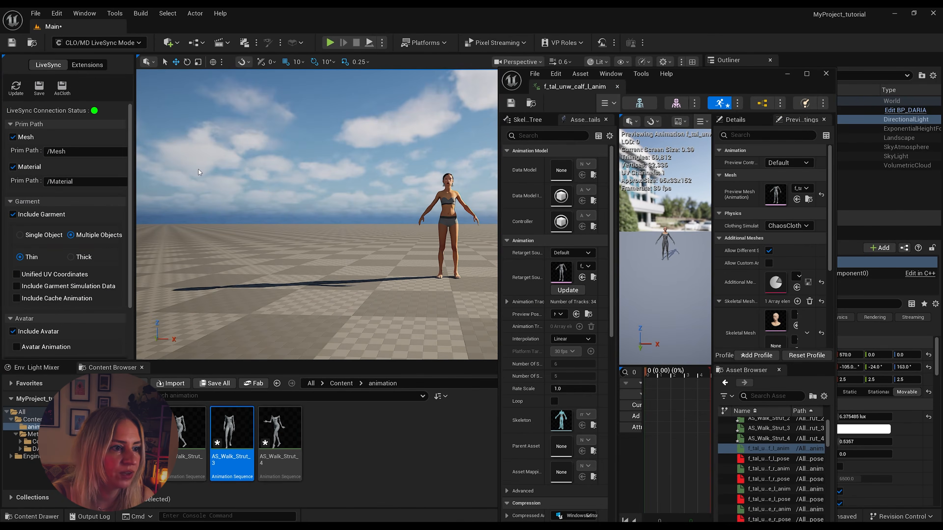
Send the f_tal_unw_calf_l_anim body and face to CLO via LiveSync as a Geometry Cache
left_click_drag(550, 76, 467, 89)
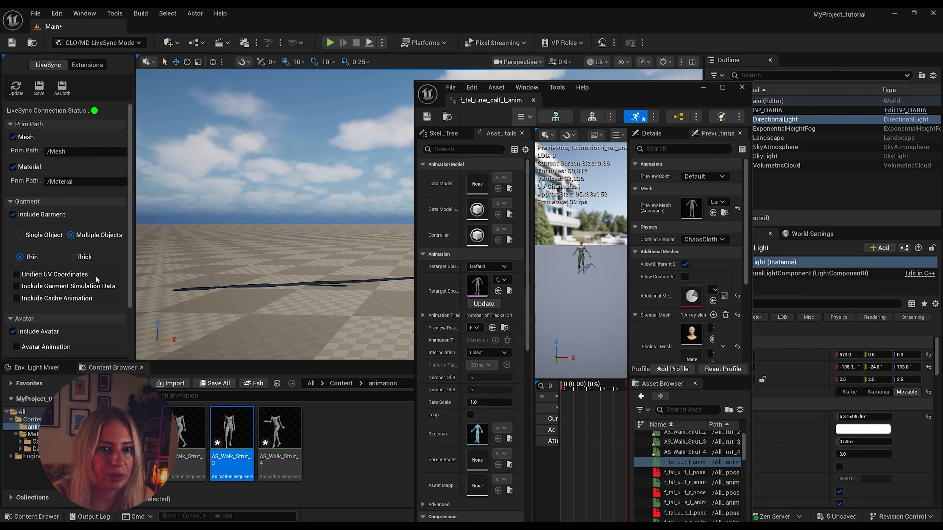
left_click_drag(607, 85, 510, 45)
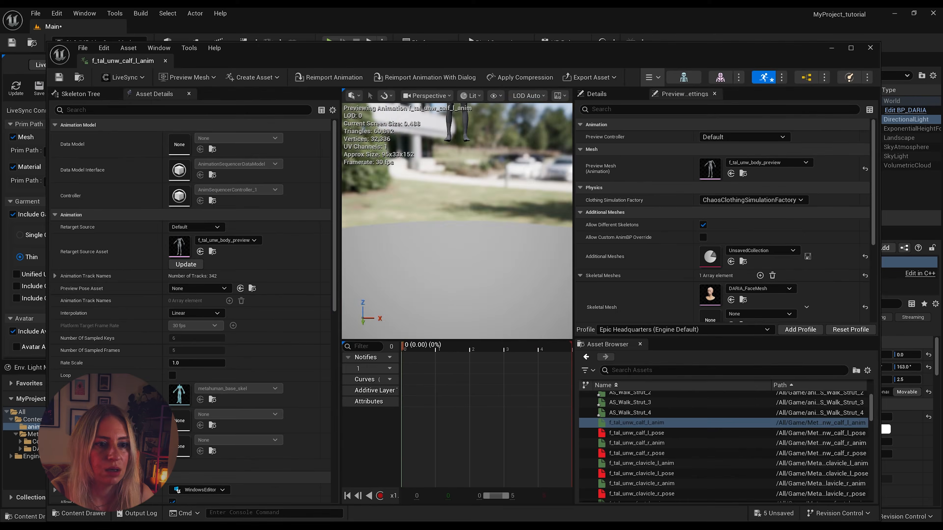
right_click_drag(456, 221, 457, 247)
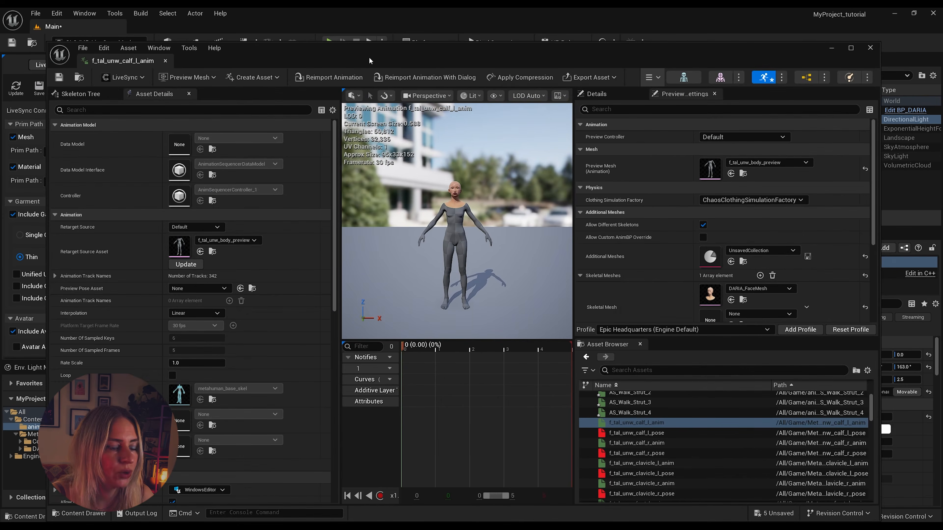
left_click_drag(369, 57, 383, 47)
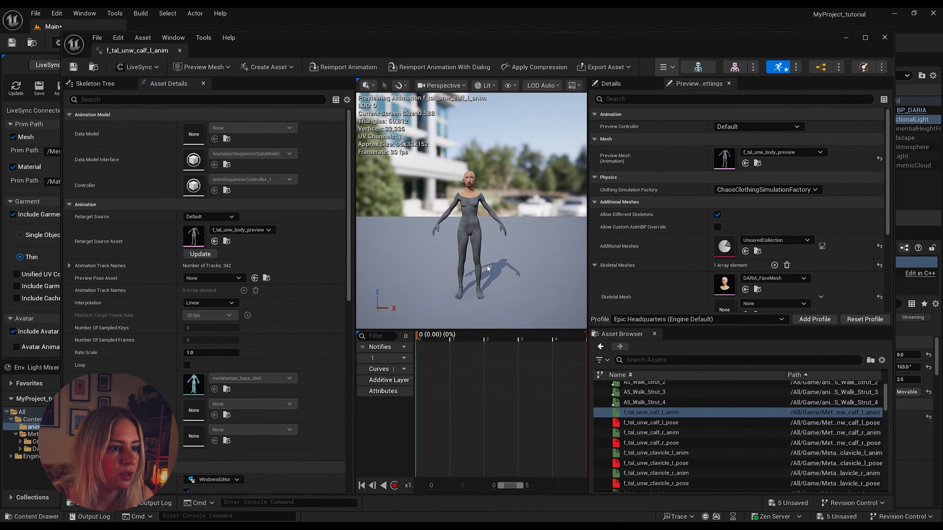
left_click(136, 69)
mouse_move(149, 93)
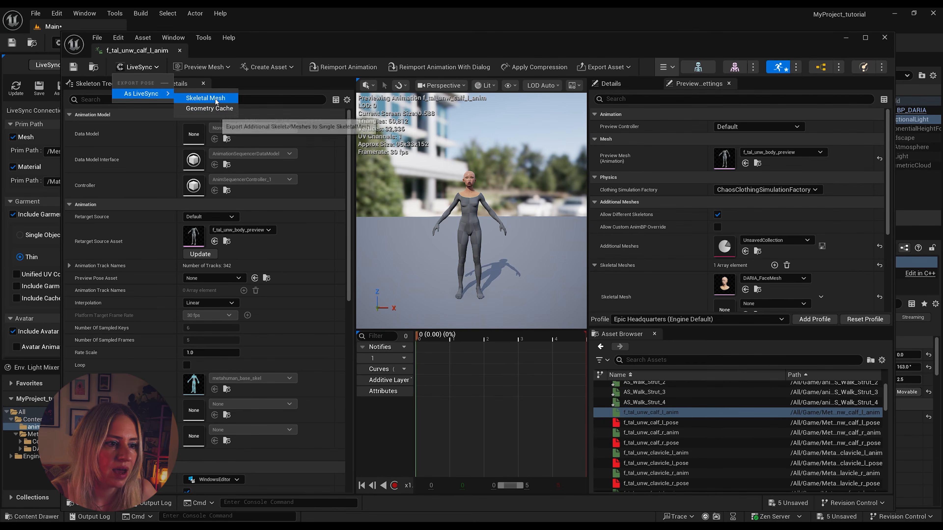
left_click(215, 109)
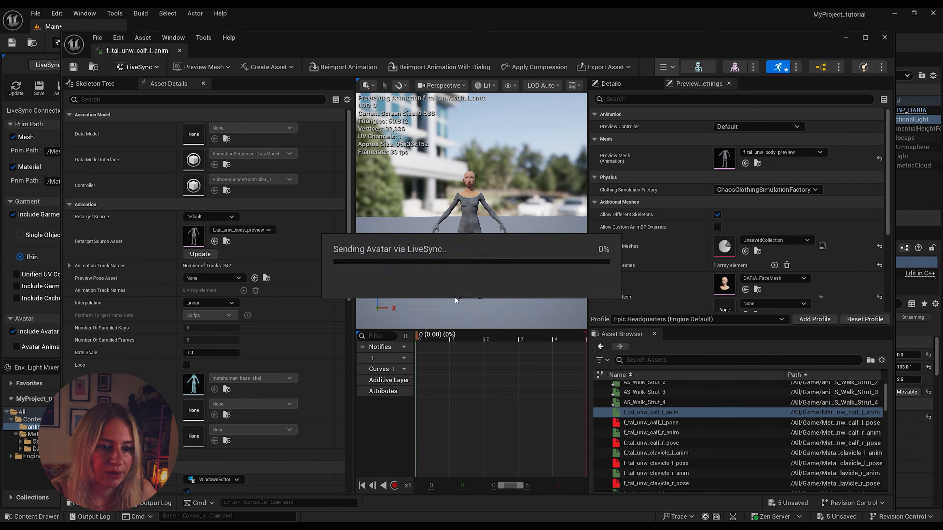
Switch to CLO and examine the received A-pose avatar in the 3D window
left_click(330, 493)
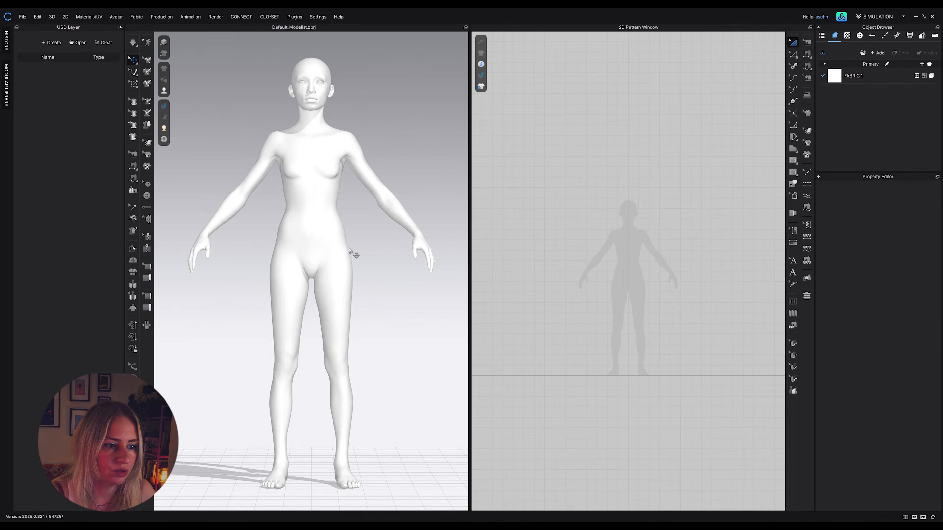
scroll(308, 233, "up", 2)
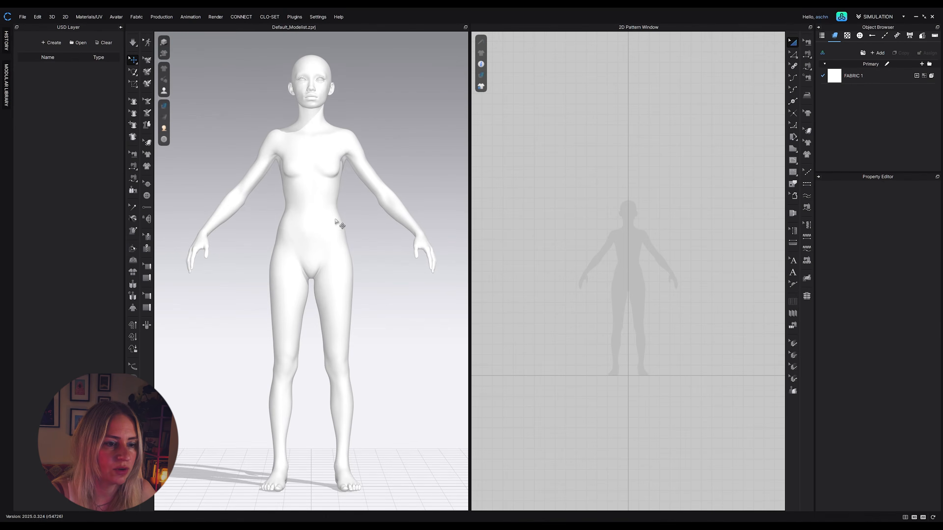
scroll(336, 221, "down", 2)
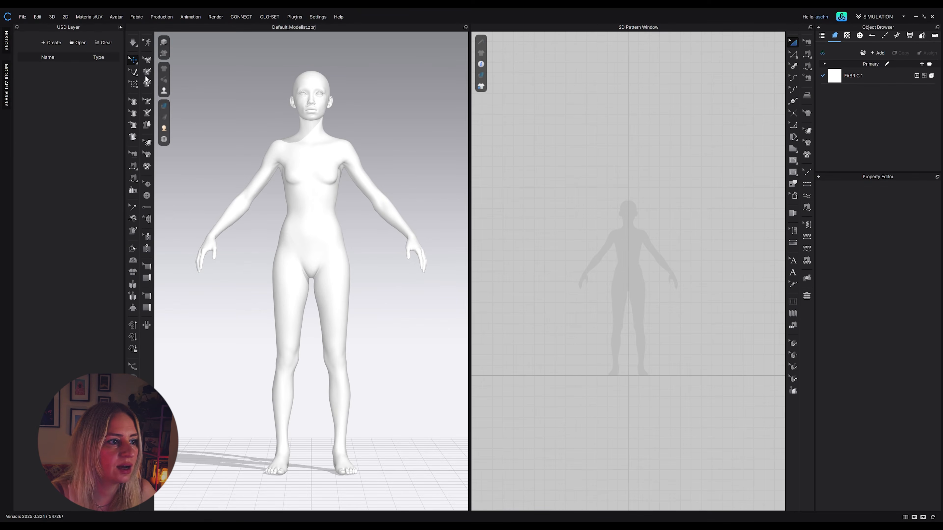
Go through the save-as options for the received avatar and clear the avatar from the 3D window
left_click(23, 17)
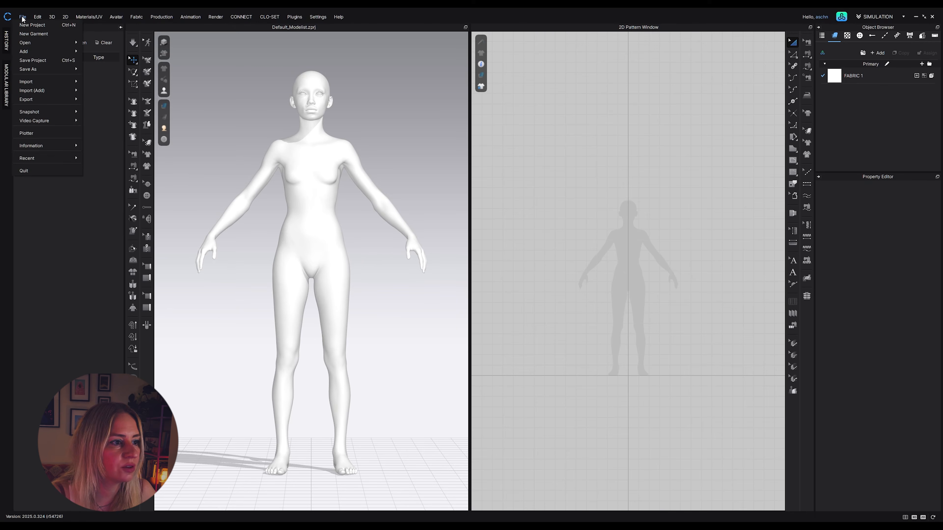
mouse_move(45, 69)
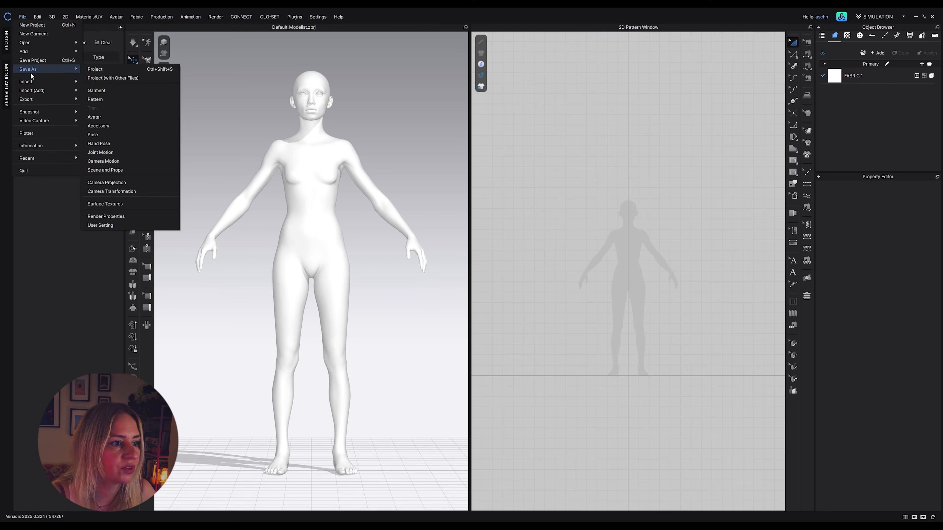
left_click(109, 136)
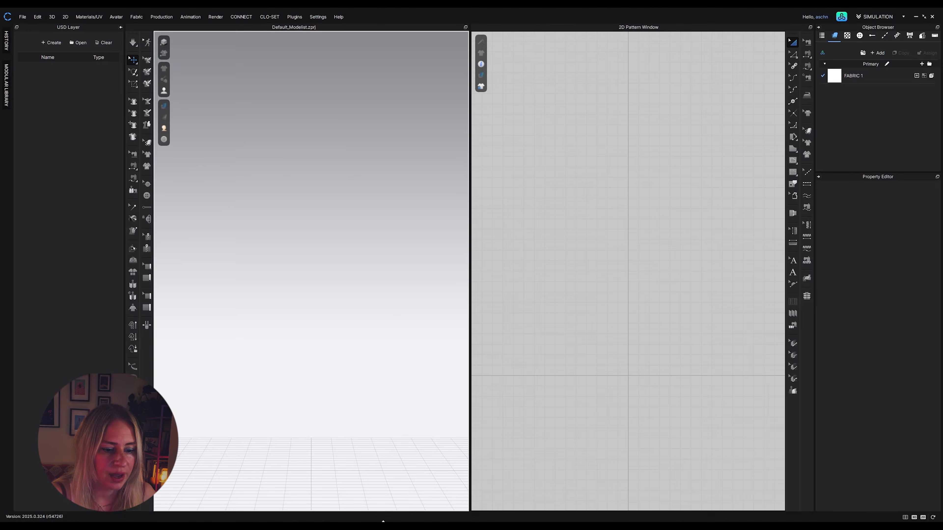
Switch to Unreal Engine and open the AS_Walk_Strut_3 animation in the animation editor
mouse_move(400, 522)
left_click(449, 490)
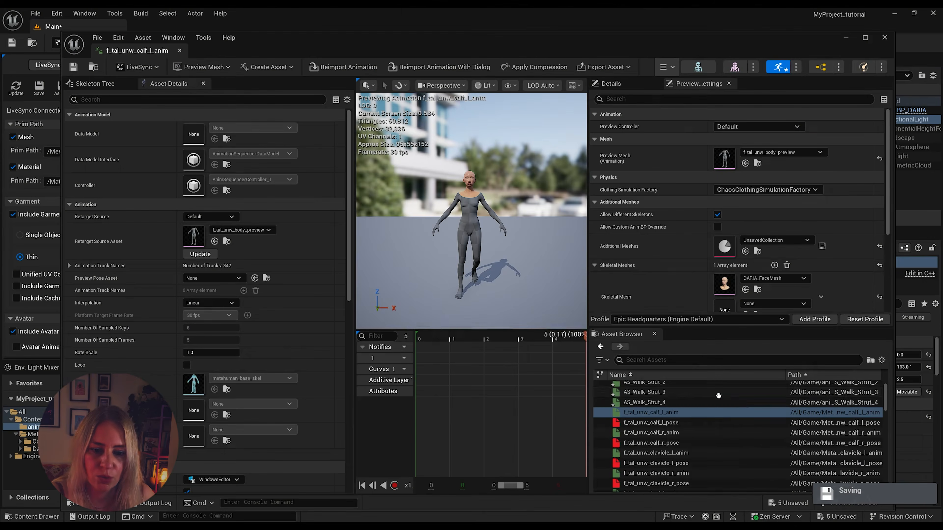
double_click(668, 392)
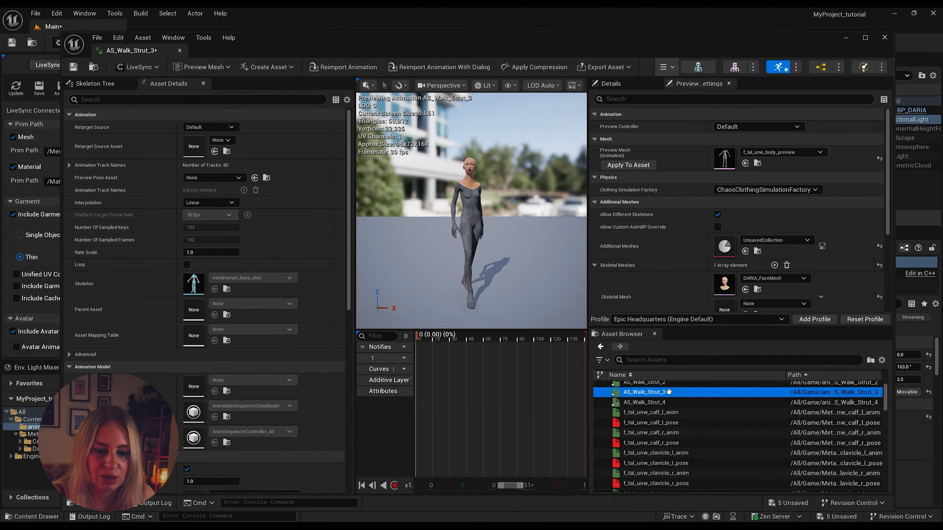
scroll(670, 394, "up", 1)
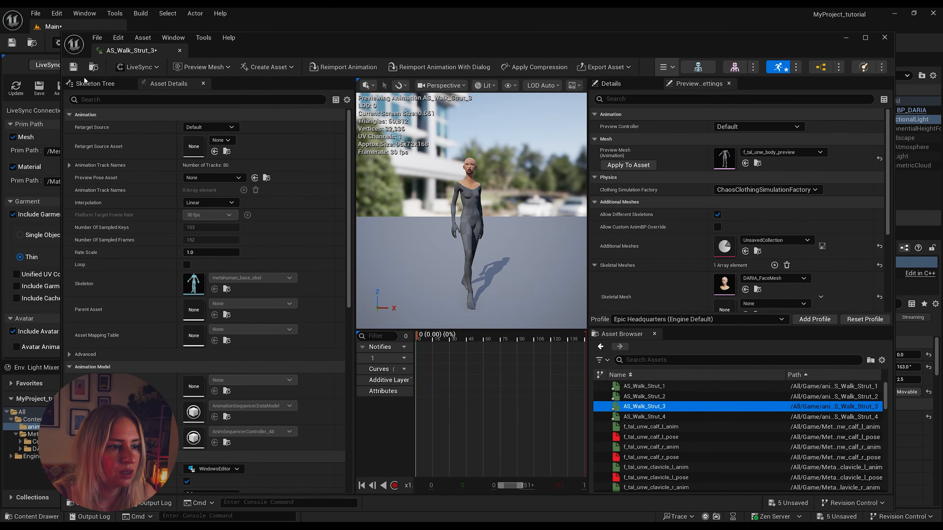
Send the AS_Walk_Strut_3 body and face to CLO via LiveSync as a Geometry Cache
left_click(138, 67)
mouse_move(148, 94)
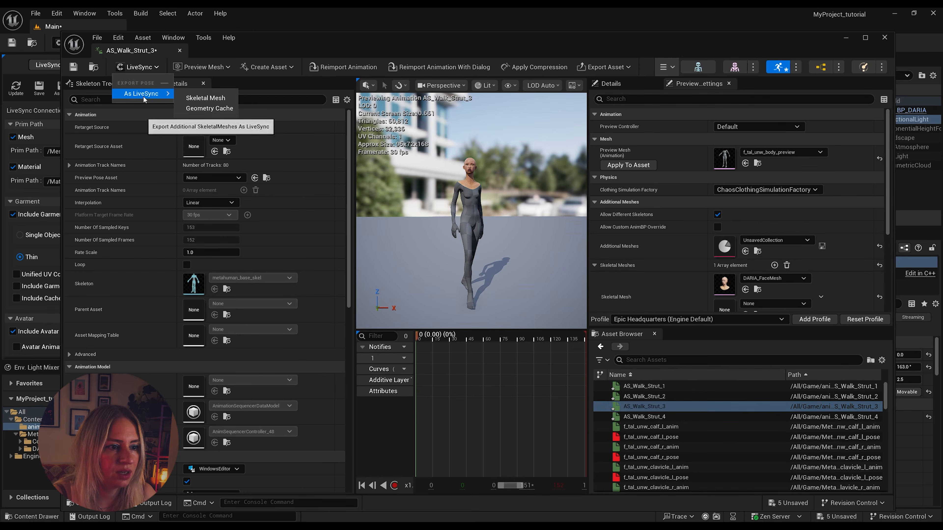
left_click(209, 108)
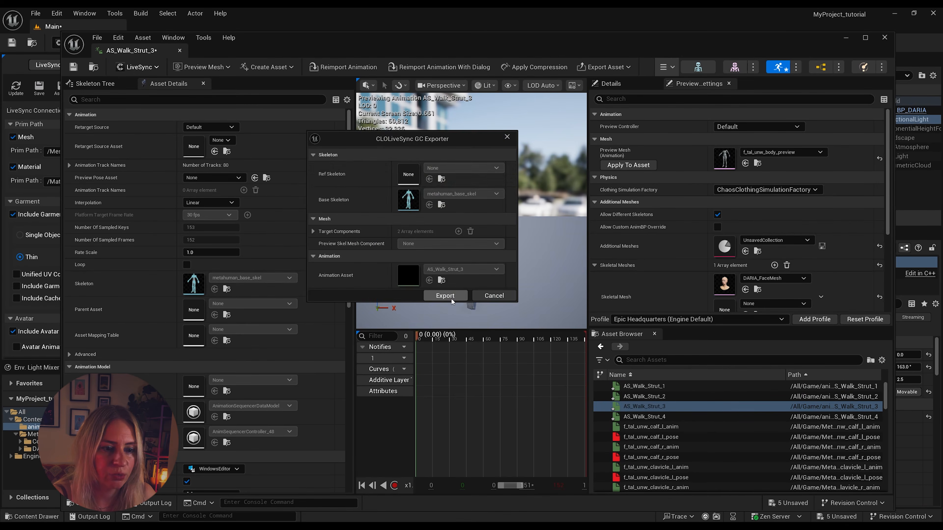
left_click(445, 296)
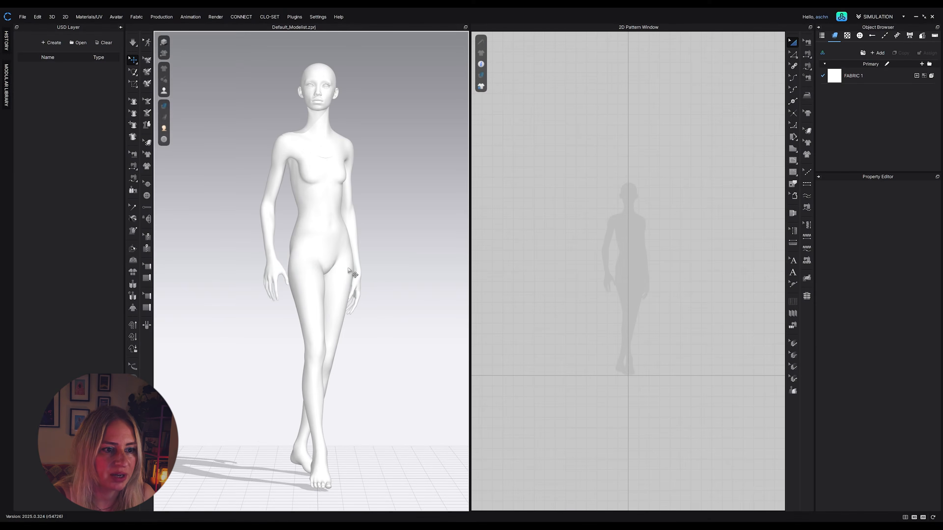
Save the received walking avatar's pose as walk_strut3_frame0.pos in the 01_clo folder
scroll(348, 271, "up", 3)
scroll(349, 270, "down", 2)
scroll(321, 241, "up", 1)
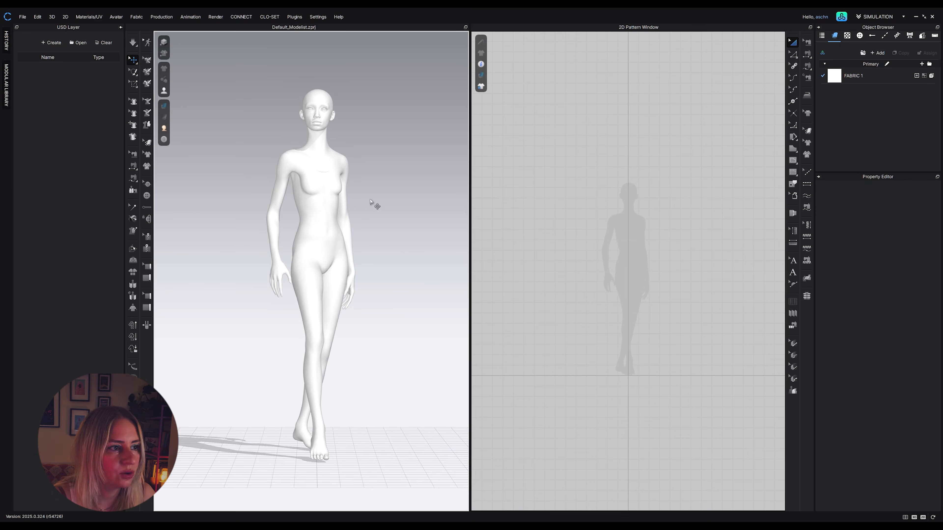
left_click(22, 17)
mouse_move(30, 70)
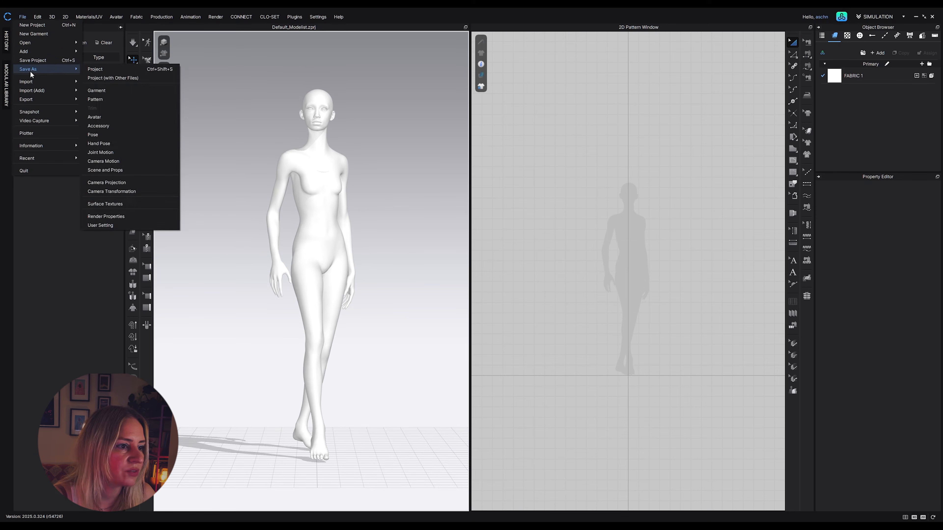
left_click(104, 134)
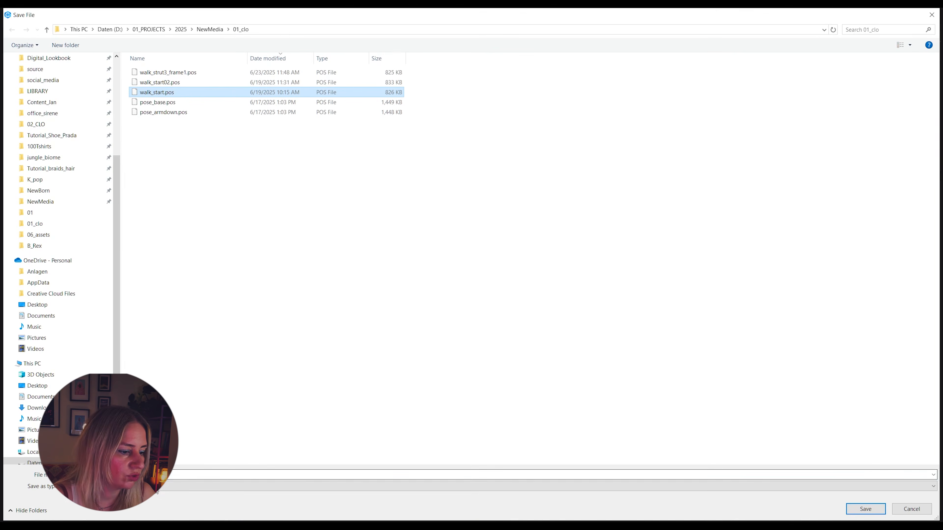
type("walk")
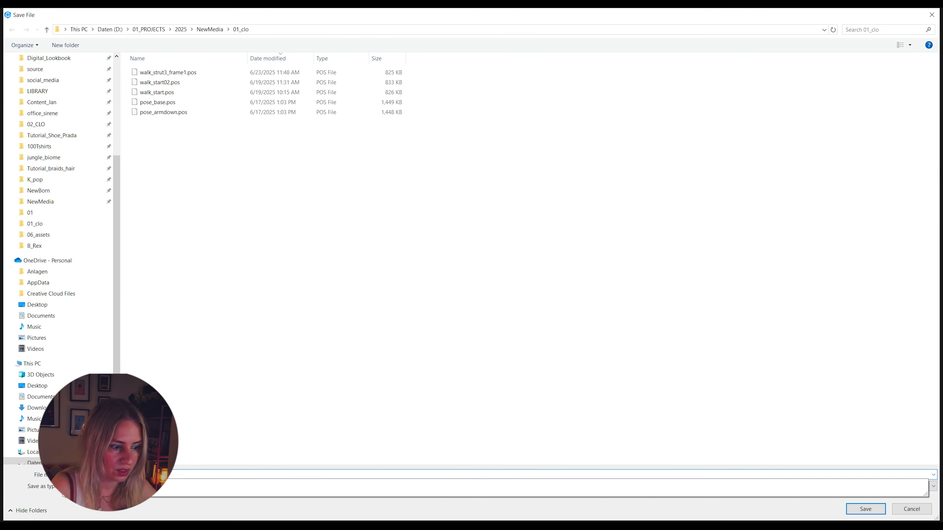
left_click(873, 512)
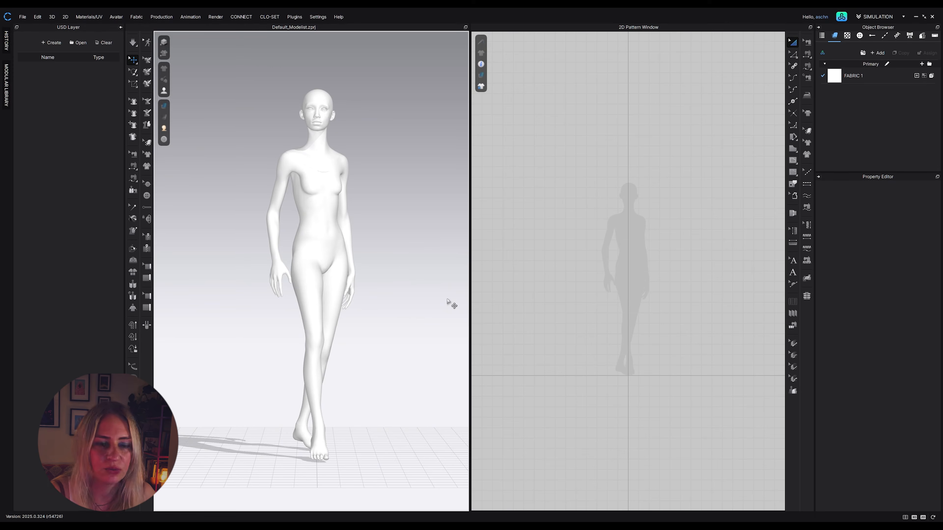
Try to save the avatar's motion data from the current scene to a file
scroll(303, 221, "down", 1)
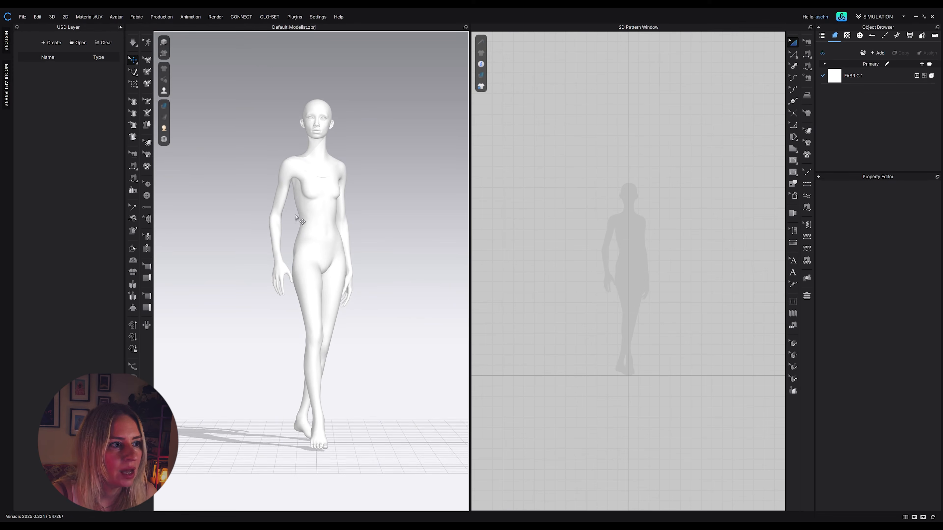
left_click(22, 18)
mouse_move(32, 53)
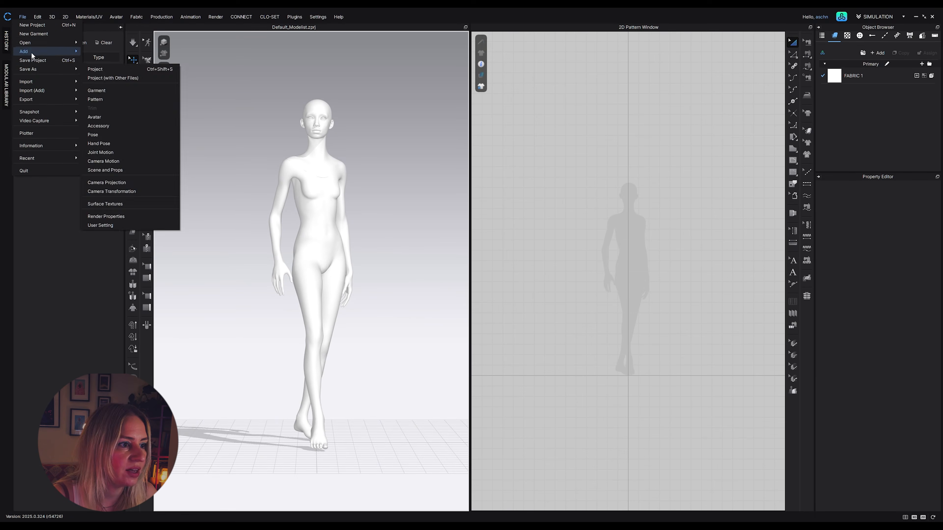
mouse_move(78, 69)
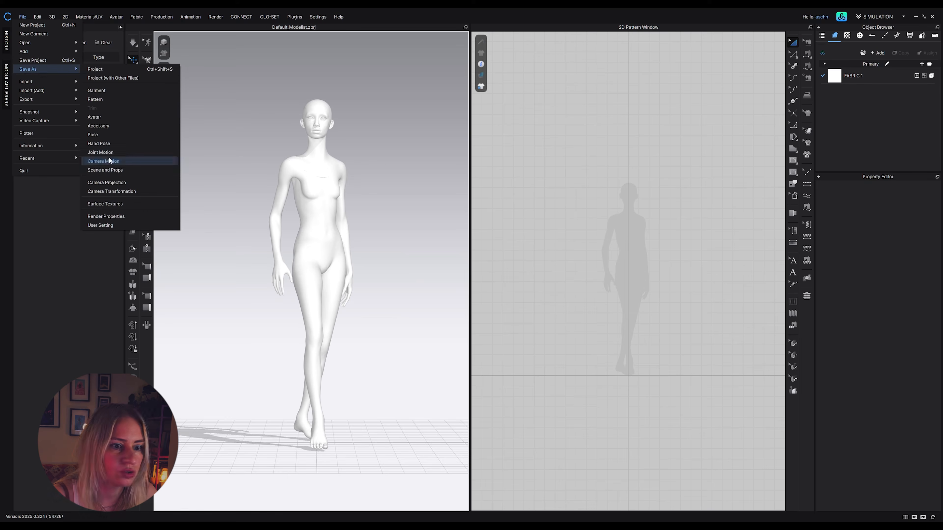
left_click(103, 161)
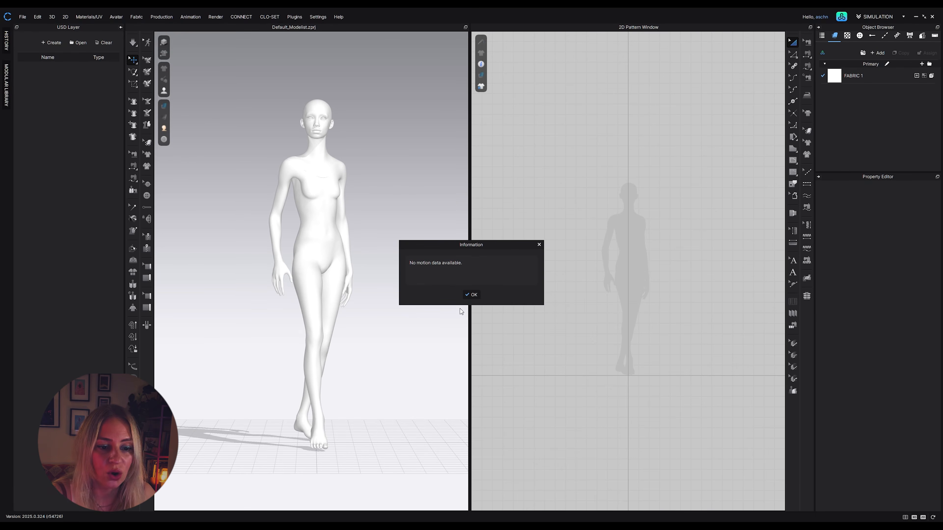
left_click(471, 295)
scroll(306, 230, "down", 2)
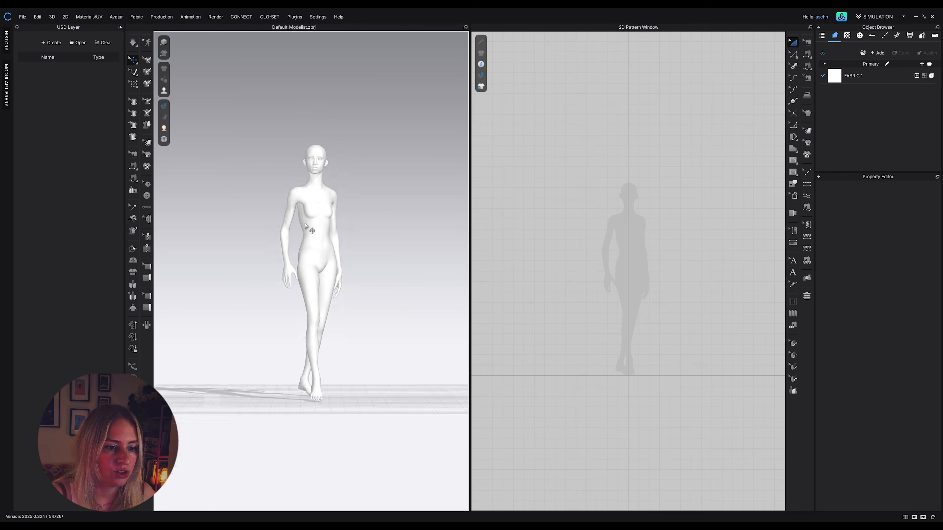
scroll(306, 230, "up", 1)
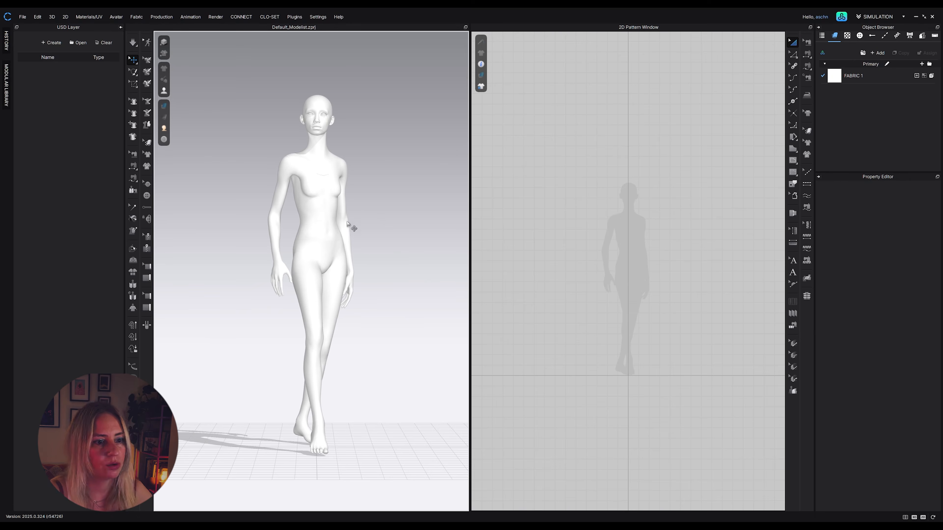
Try loading pose_base.pos onto the walking avatar with Pose & Joint Translation for the full body
left_click(307, 237)
left_click(22, 17)
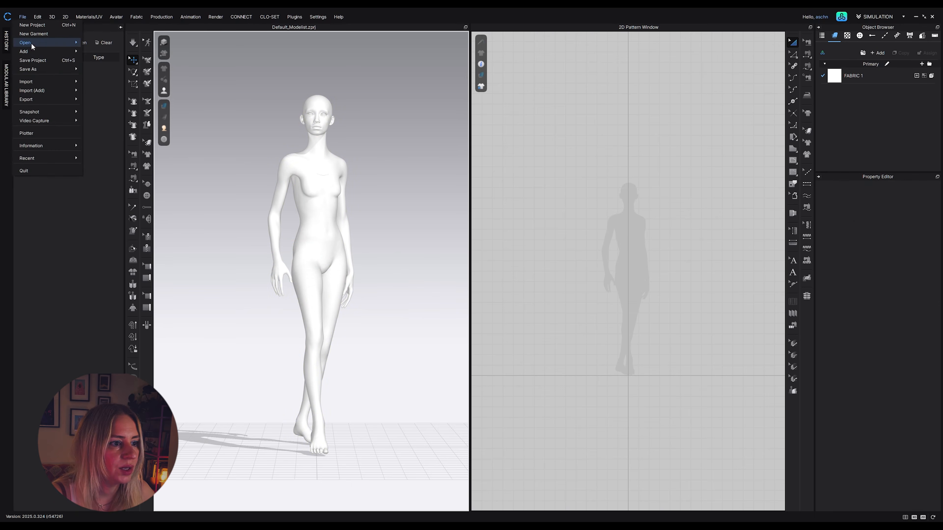
mouse_move(33, 42)
left_click(102, 72)
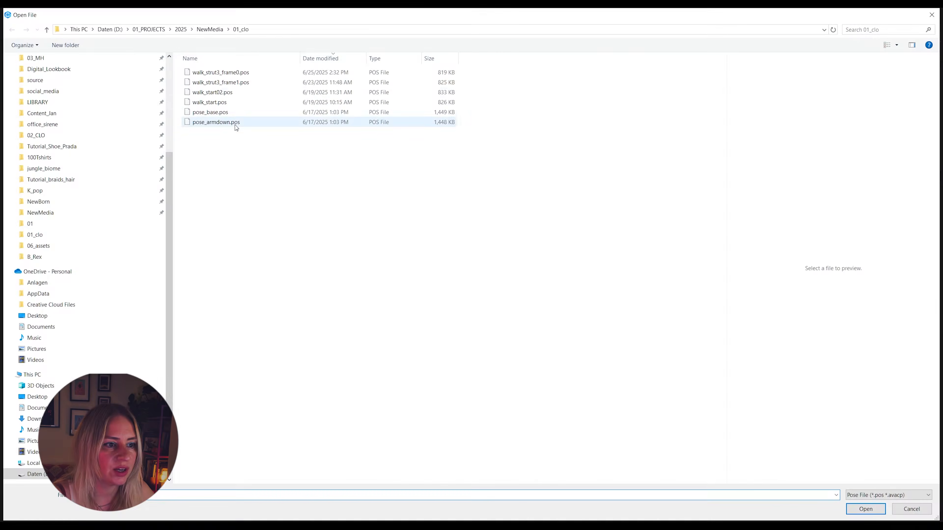
double_click(232, 114)
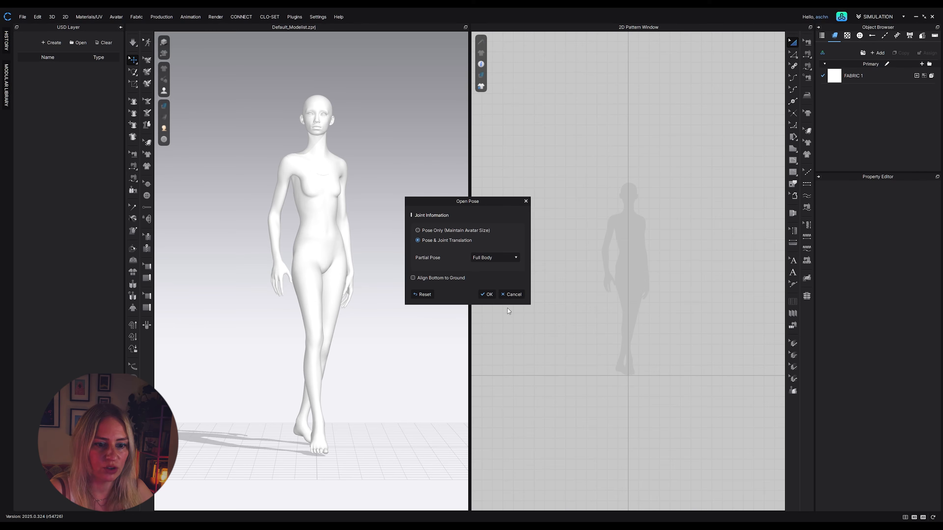
left_click(488, 294)
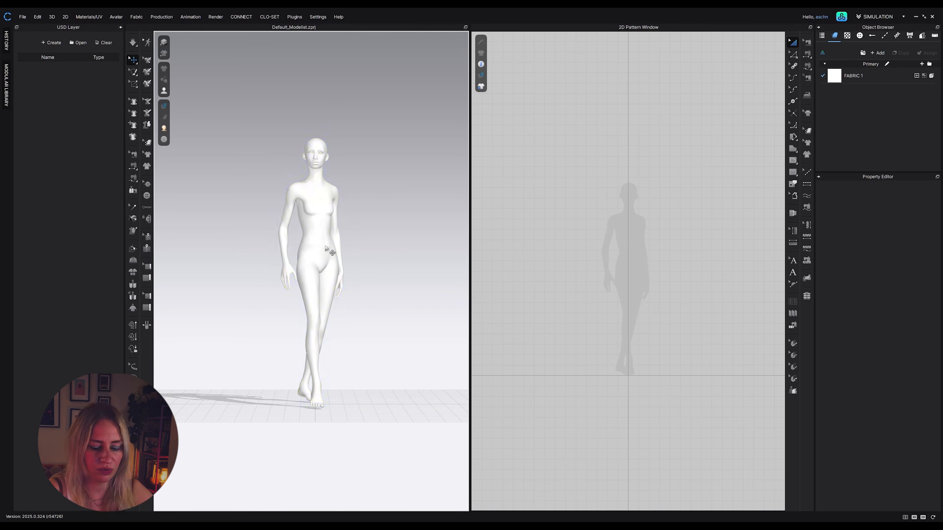
Delete the walking avatar, then switch to Unreal Engine and open the f_tal_unw_calf_l_anim animation
key("Delete")
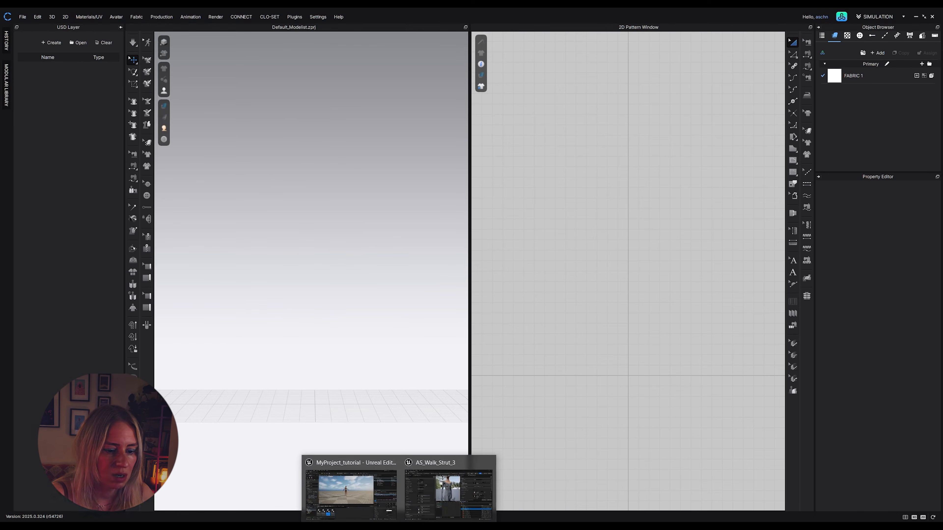
left_click(417, 462)
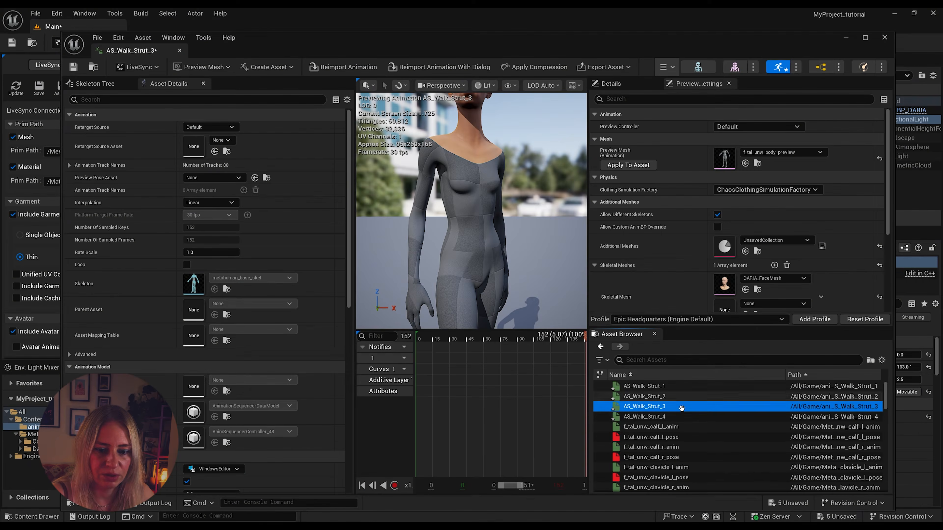
left_click(668, 427)
Export the A-pose MetaHuman from f_tal_unw_calf_l_anim to CLO through the LiveSync GC Exporter
left_click(139, 67)
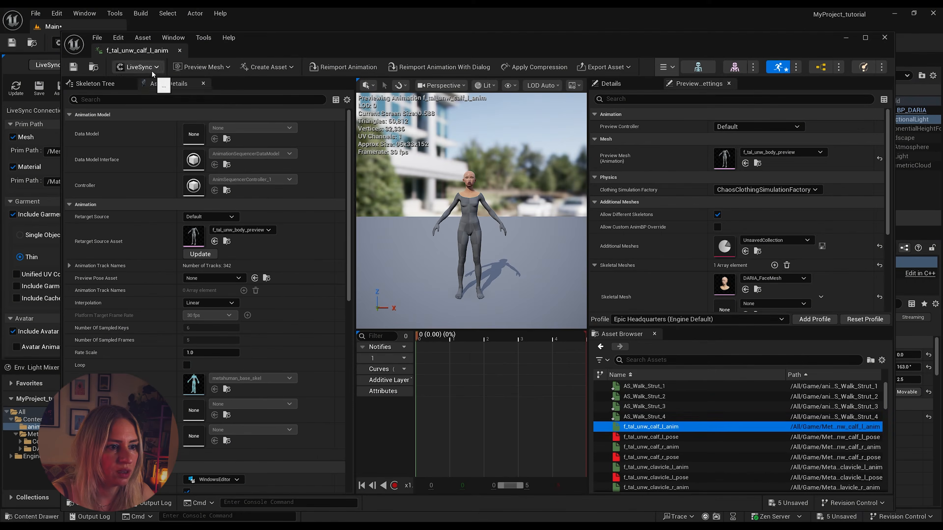
mouse_move(145, 95)
left_click(206, 98)
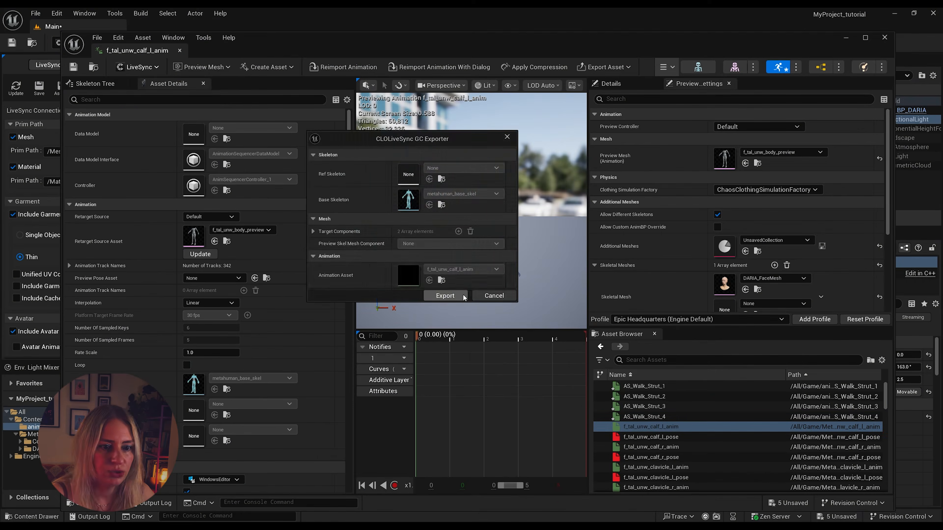
left_click(445, 296)
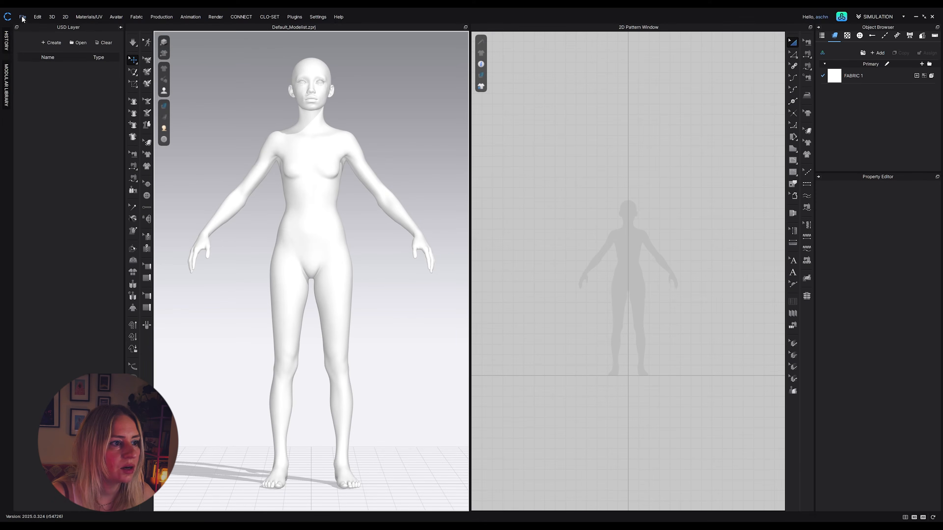
Add the ruffle_dress project to the scene with only Garment and Render Properties, leaving the missing USD layer without a replacement
left_click(23, 17)
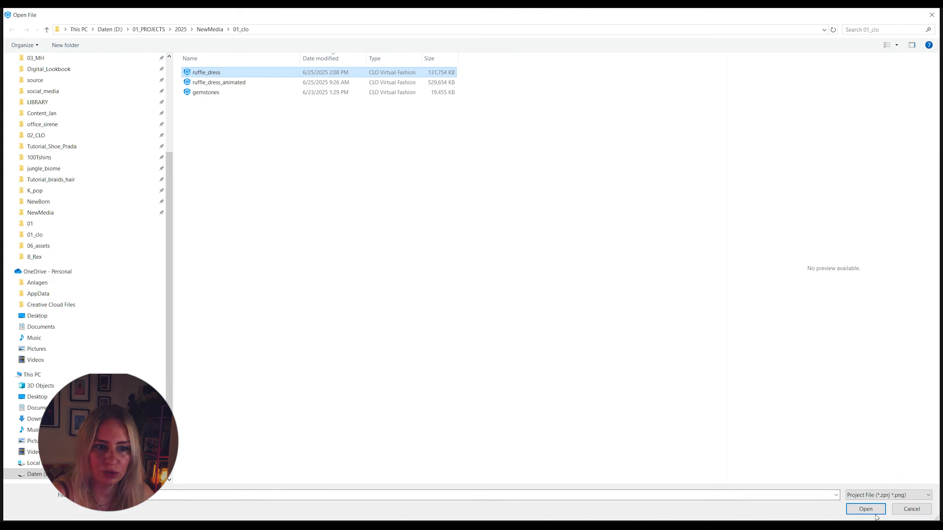
left_click(875, 514)
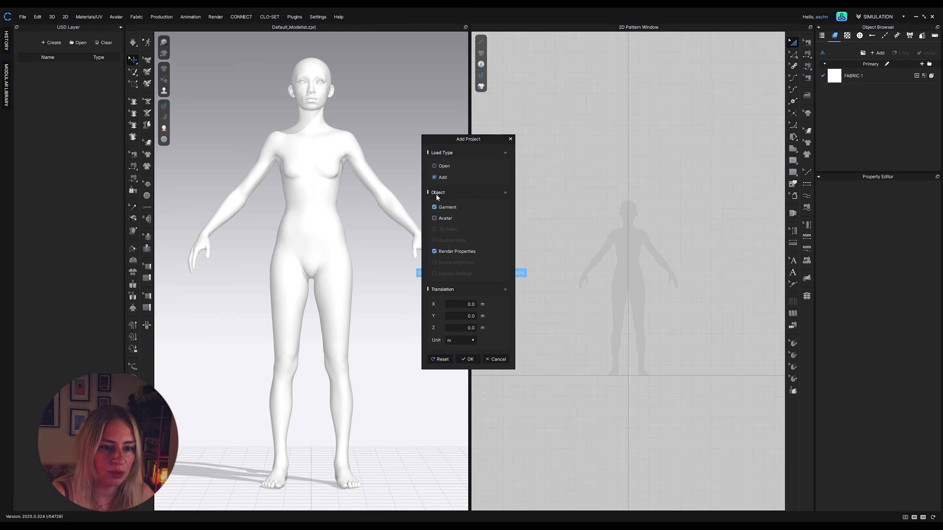
left_click(467, 359)
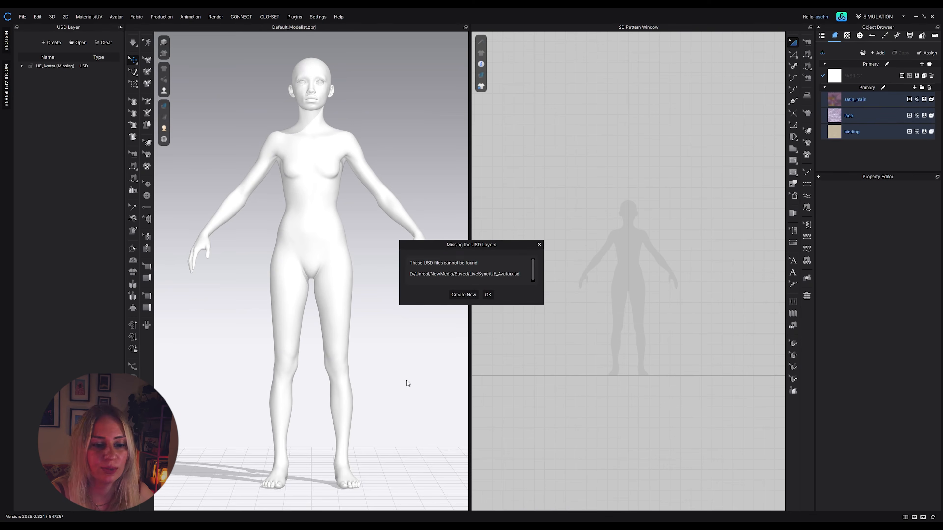
left_click(463, 295)
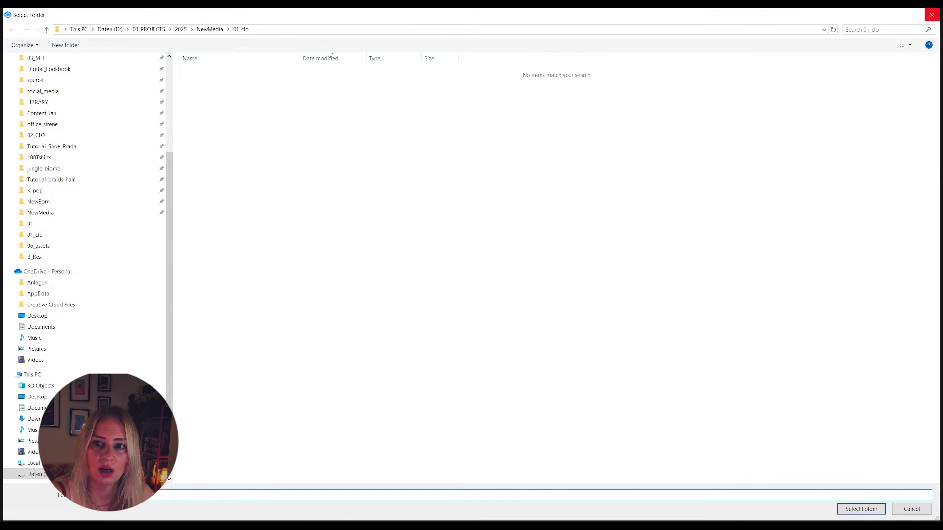
left_click(932, 15)
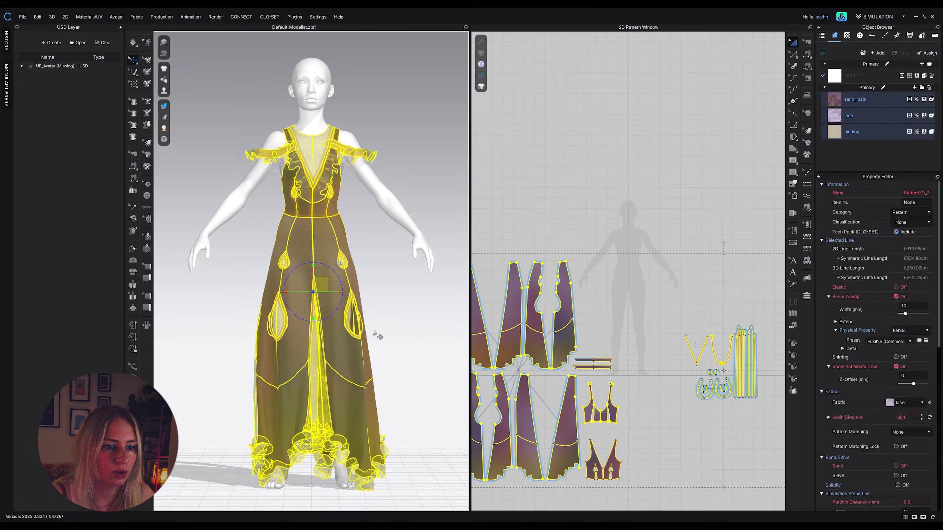
Deselect the dress patterns and delete the unused FABRIC 1 from the fabric list
left_click(360, 273)
left_click(399, 317)
mouse_move(399, 317)
right_mouse_down()
mouse_move(453, 333)
mouse_move(375, 319)
mouse_move(412, 321)
mouse_move(386, 322)
right_mouse_up()
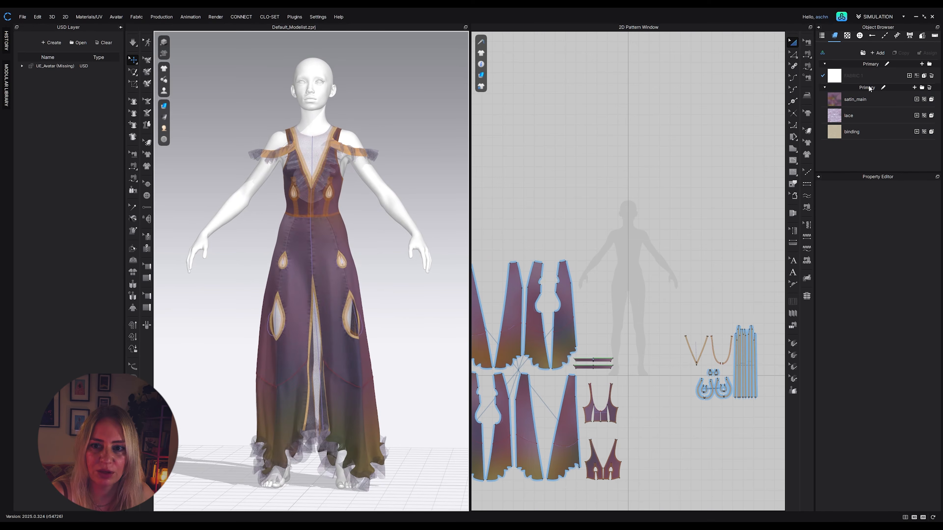
left_click(935, 76)
left_click(932, 76)
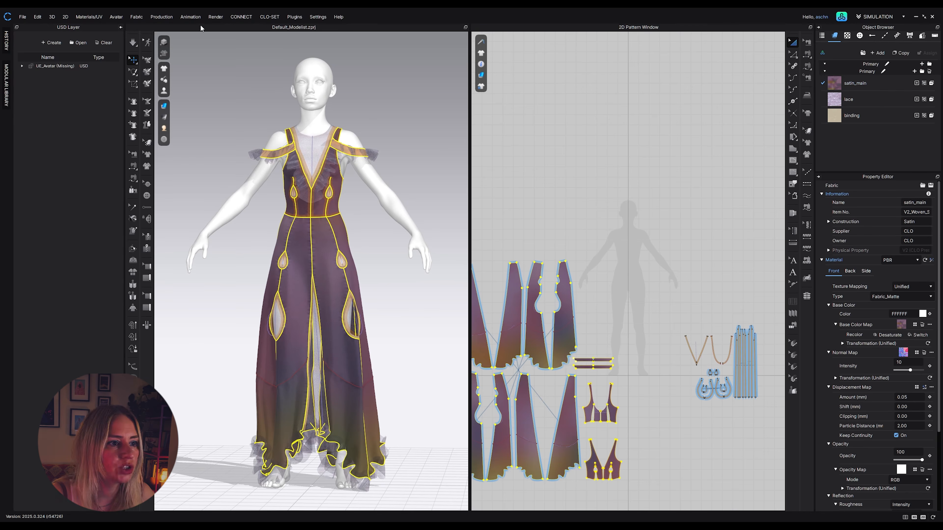
Open the UV Editor to examine the UV layout of the ruffle dress patterns
left_click(90, 16)
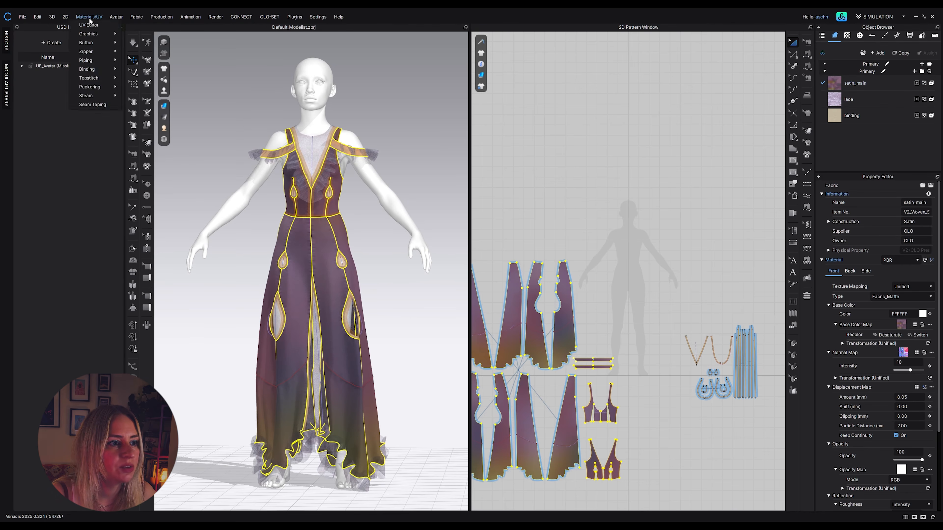
left_click(91, 26)
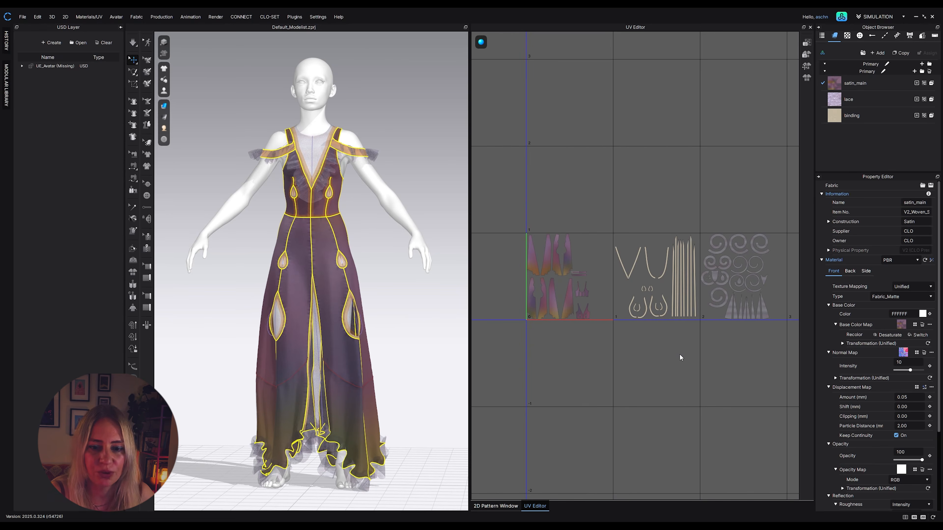
Examine the UV tiles of the satin, binding and lace patterns, and return to the 2D Pattern Window
scroll(575, 271, "up", 3)
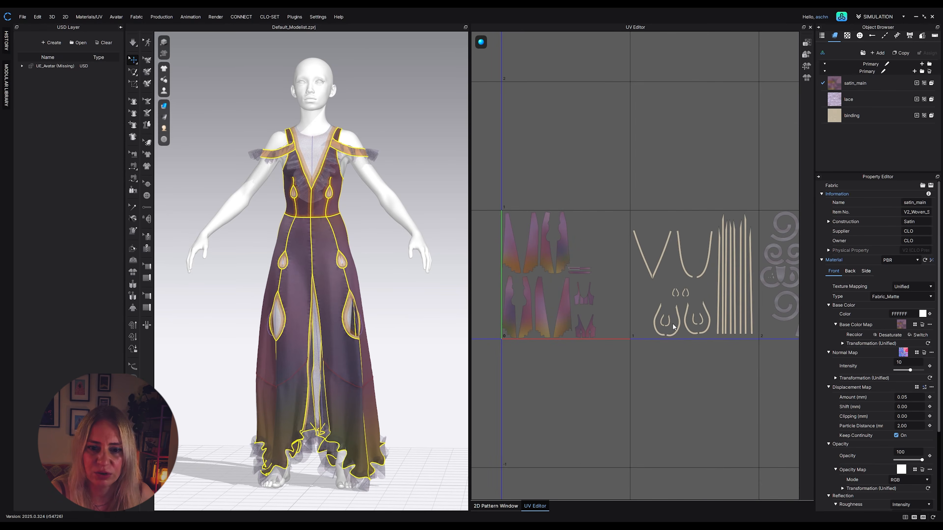
scroll(680, 329, "down", 2)
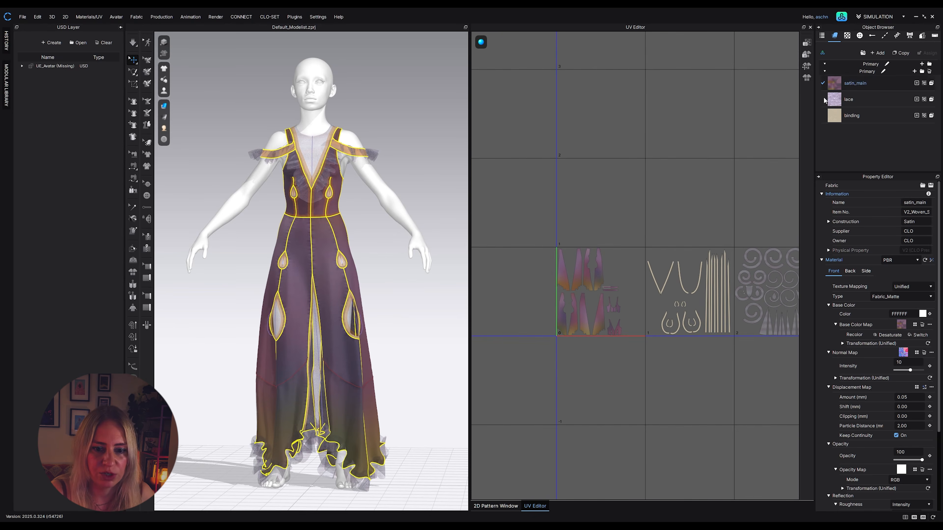
middle_click_drag(684, 381, 640, 382)
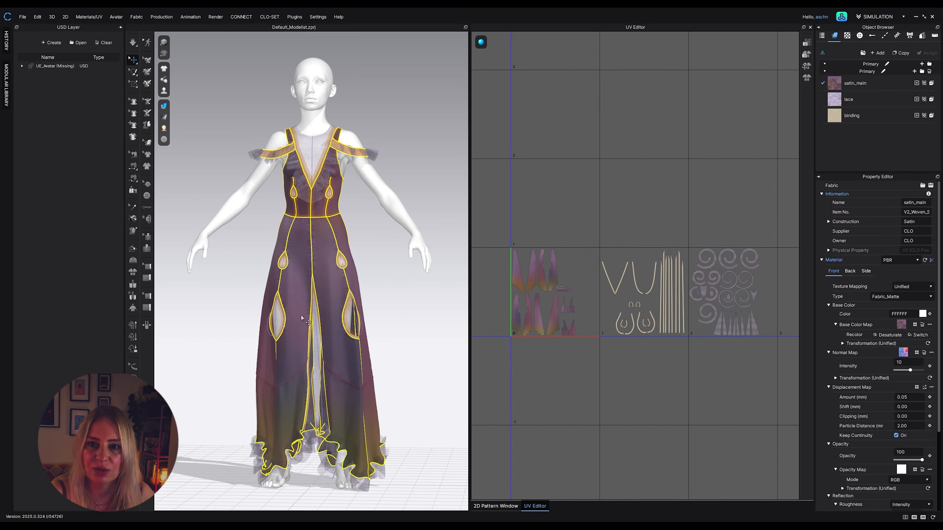
left_click(494, 507)
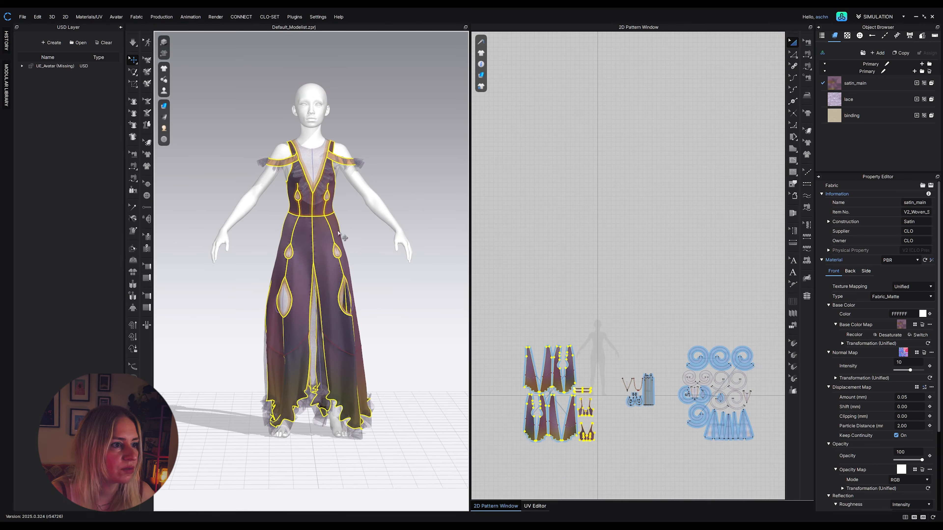
Apply the walk_strut3_frame0.pos pose to the full body with Pose & Joint Translation and simulate the dress on the avatar
left_click(22, 18)
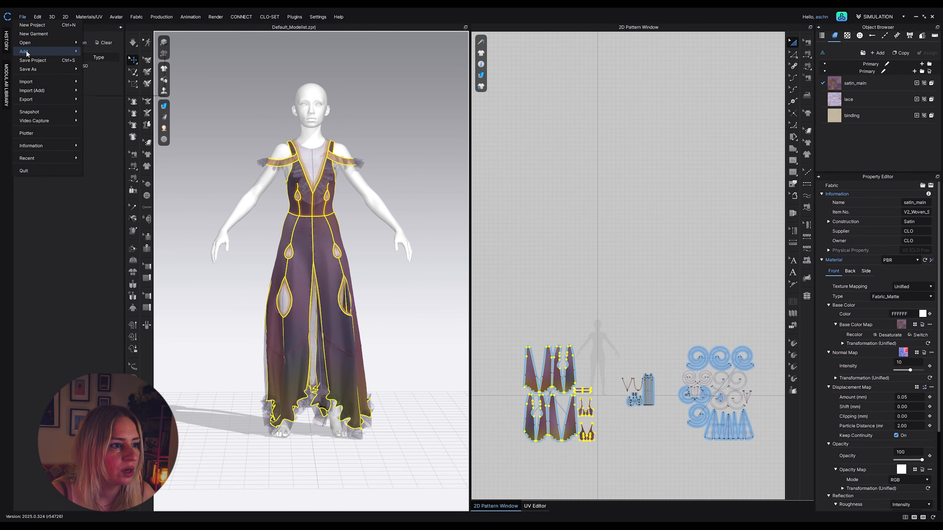
mouse_move(27, 53)
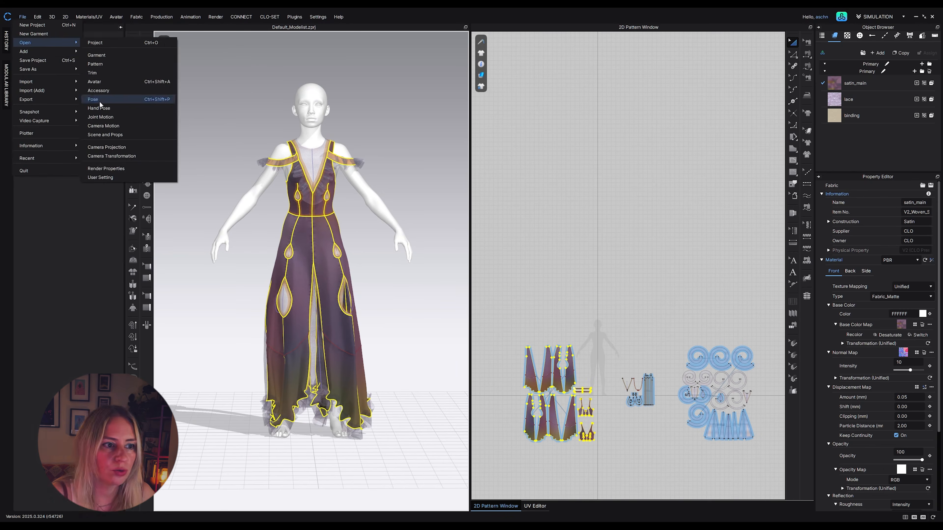
left_click(99, 101)
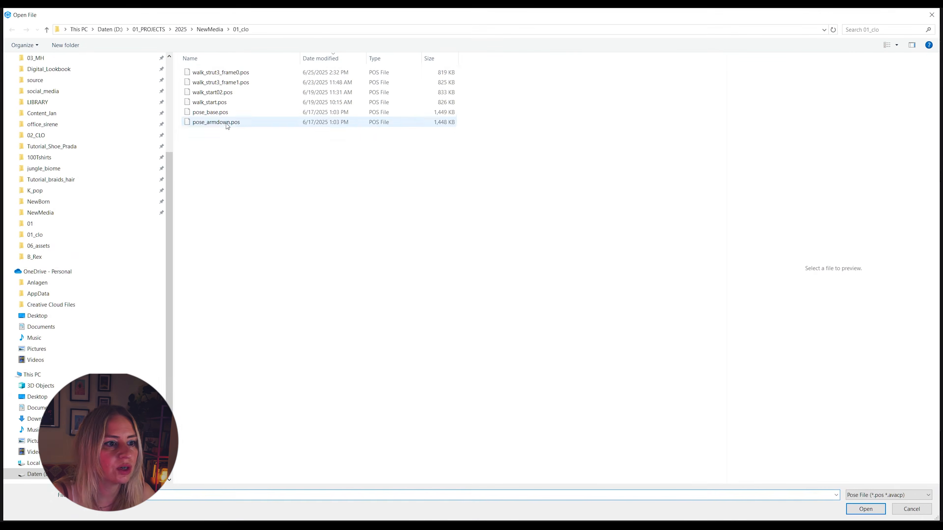
left_click(237, 73)
key("Return")
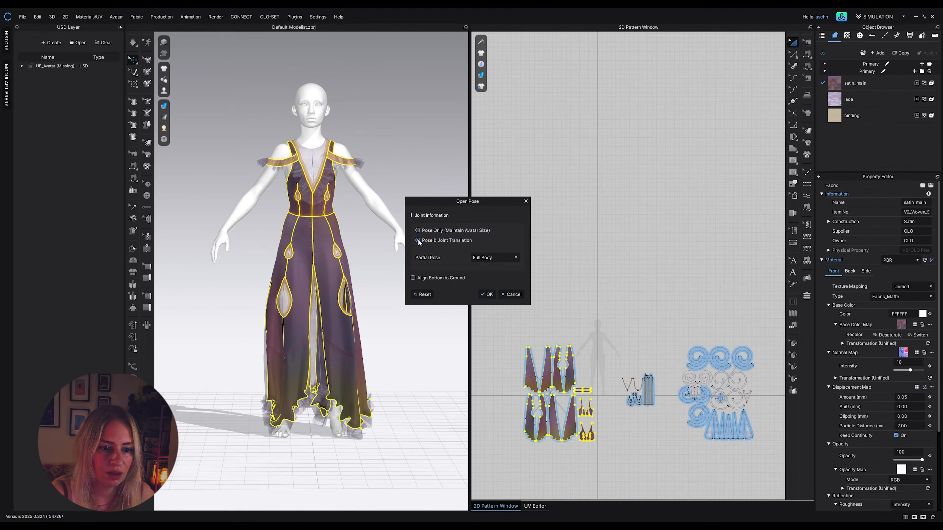
left_click(489, 295)
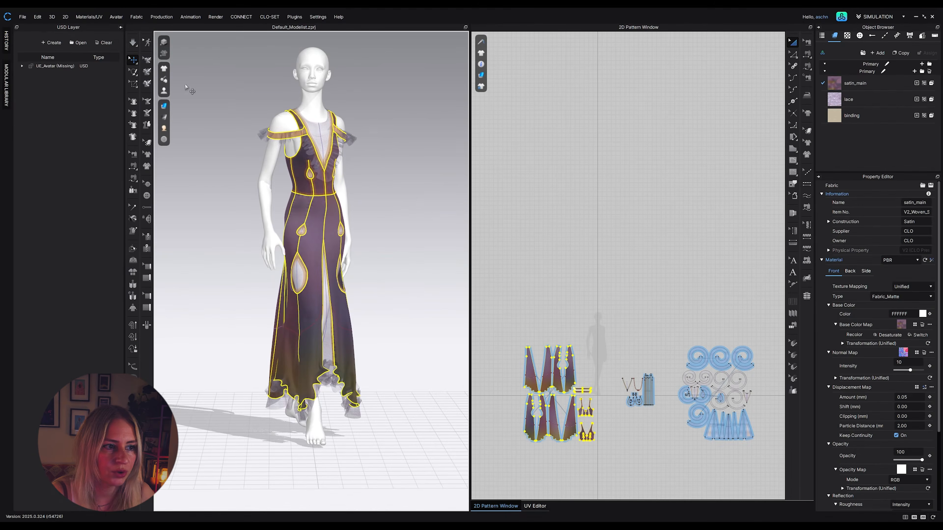
left_click(133, 42)
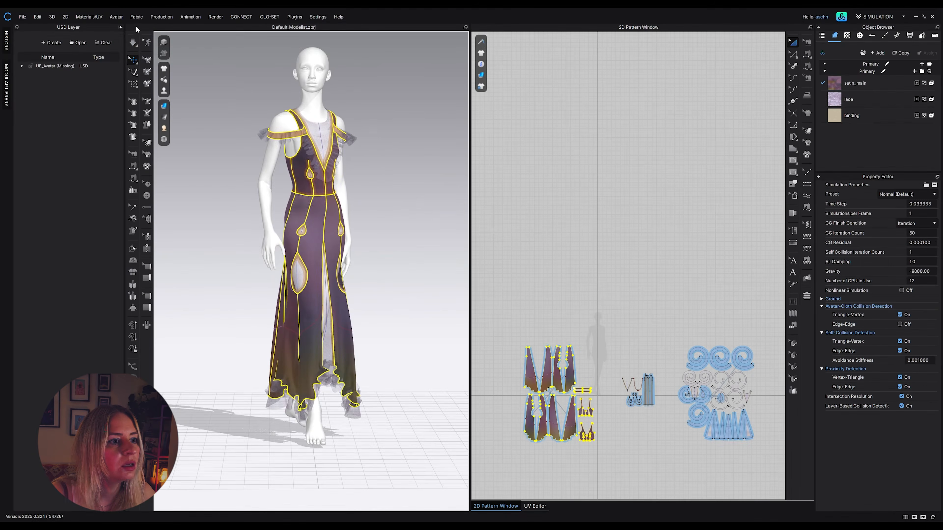
Open the Animation Editor and set the animation frame rate to 24 FPS
left_click(189, 22)
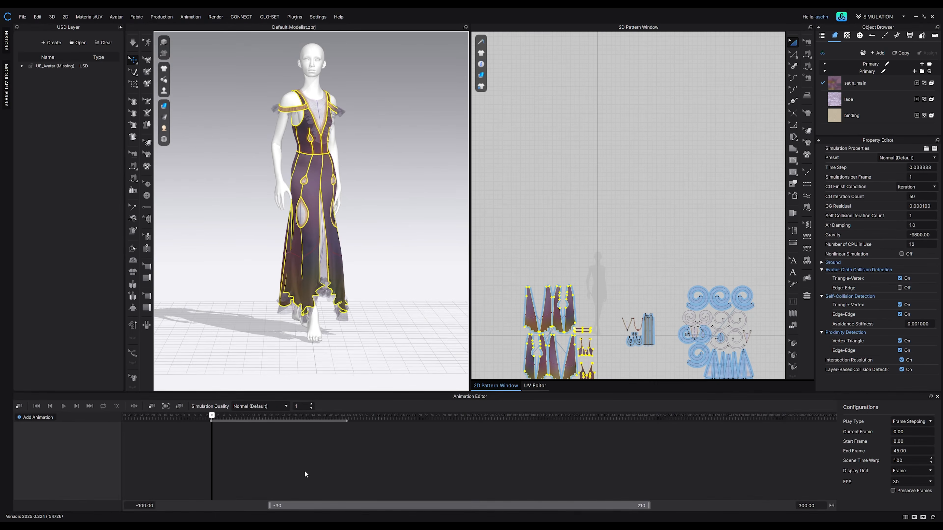
scroll(374, 291, "down", 1)
scroll(374, 290, "up", 2)
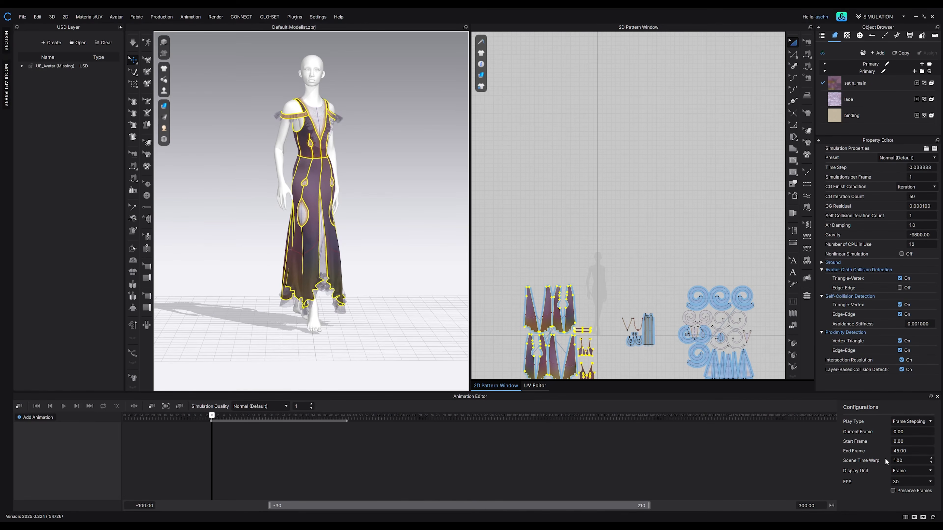
left_click(918, 481)
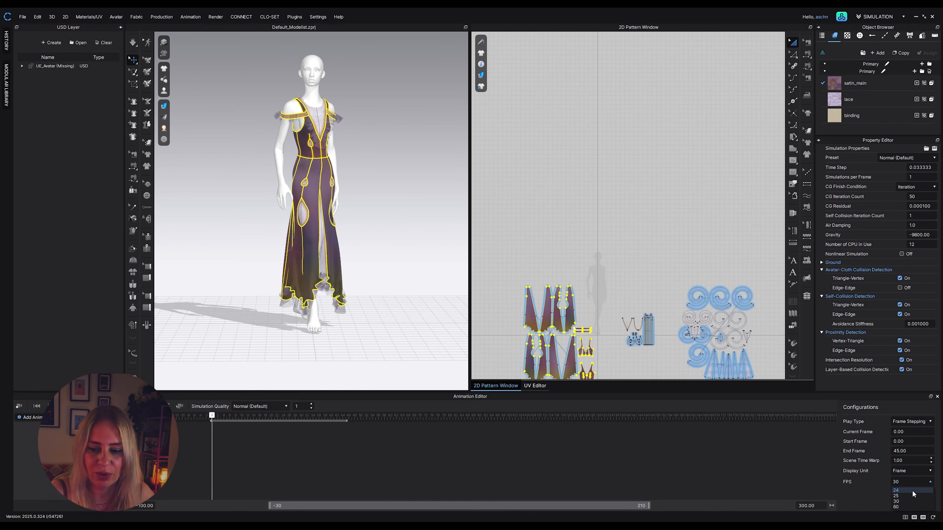
left_click(912, 490)
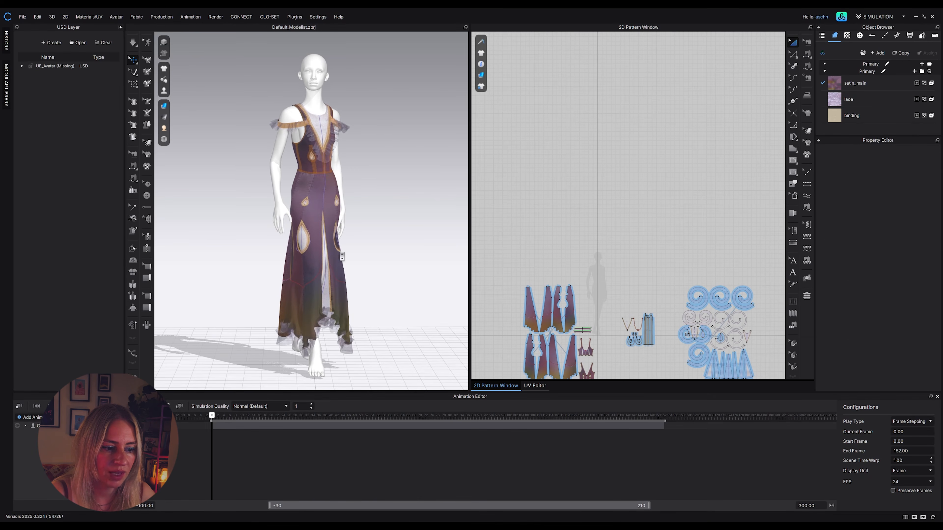
Select the avatar mesh at the animation's start frame and reduce its skin offset to 0.5 mm
mouse_move(213, 416)
left_mouse_down()
mouse_move(562, 419)
mouse_move(211, 419)
left_mouse_up()
left_click(307, 97)
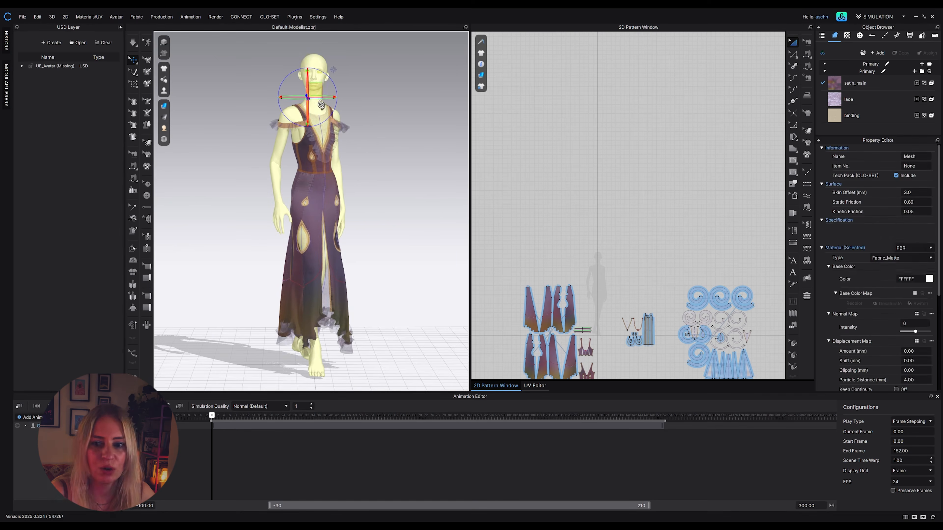
left_click(913, 193)
type("1")
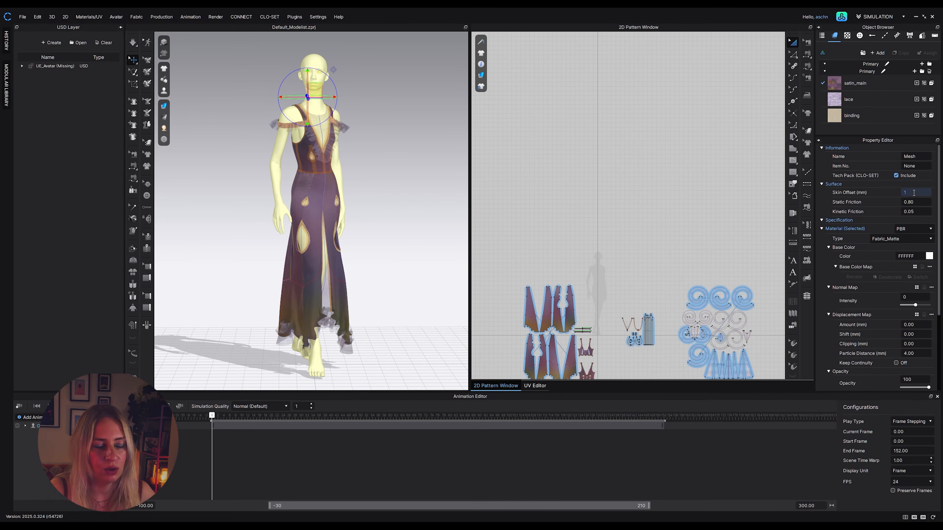
key("Return")
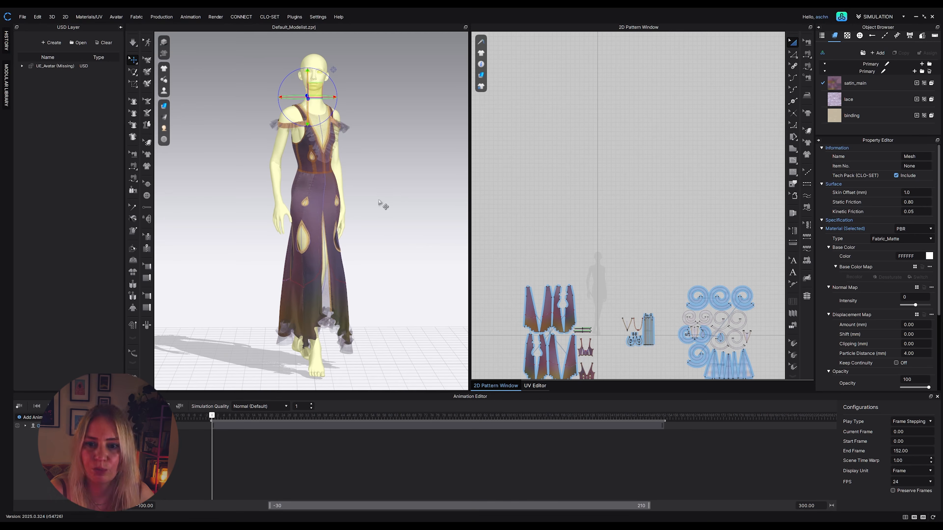
left_click(913, 193)
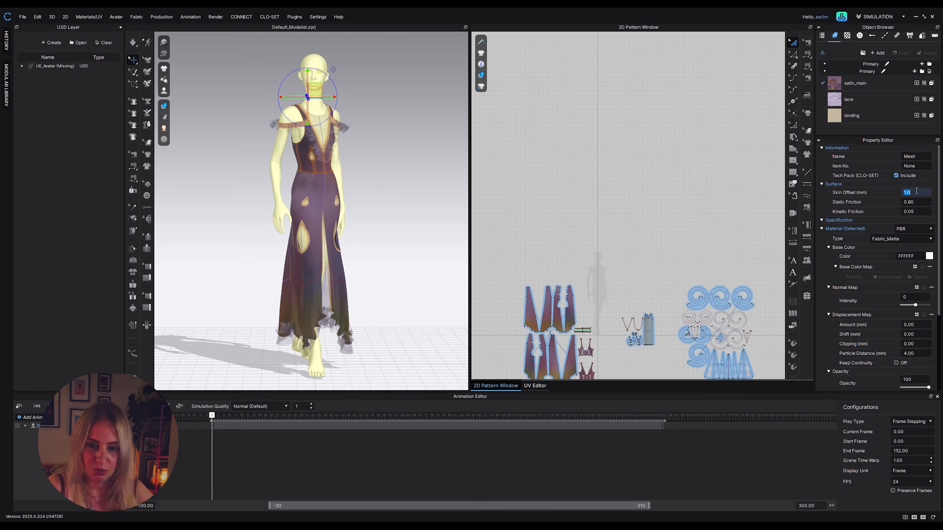
type("0.5")
key("Return")
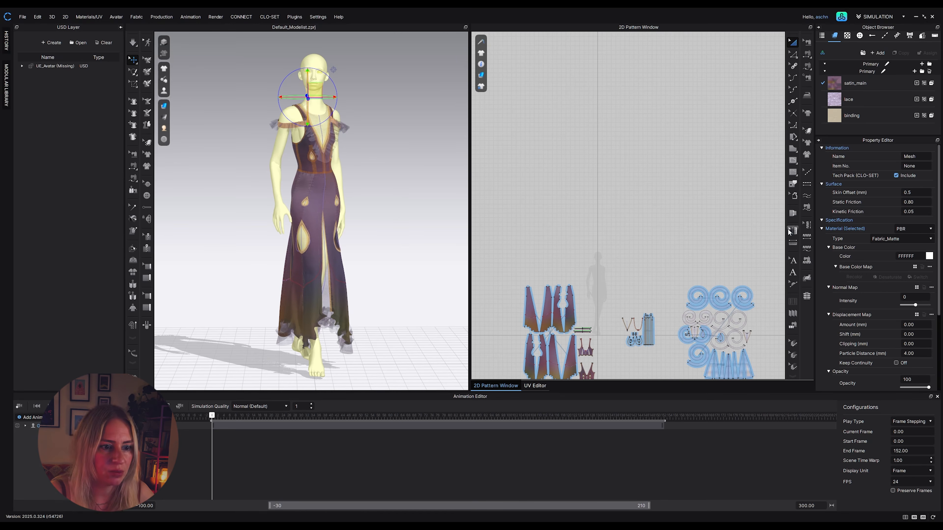
Deselect the avatar, record the dress simulation over the walk animation, and scrub the recording back to frame 0
scroll(338, 275, "down", 2)
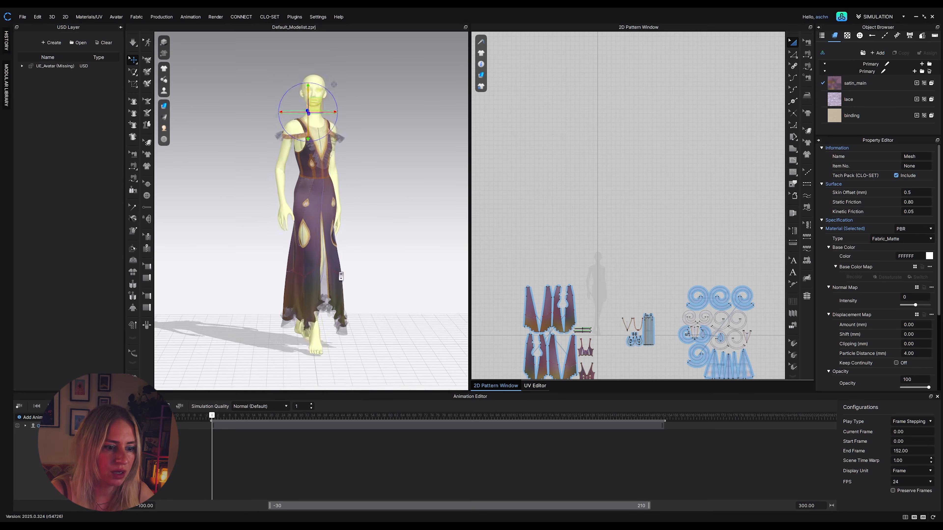
left_click(269, 372)
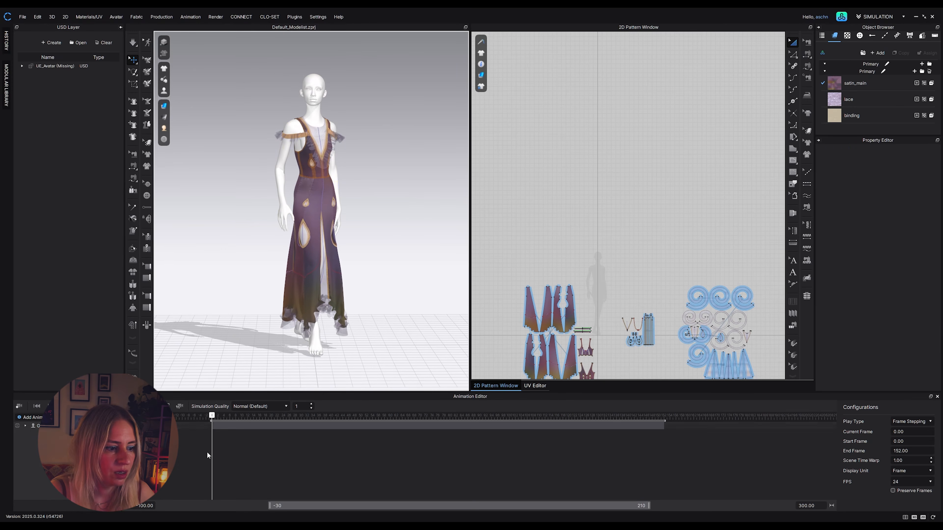
left_click(19, 406)
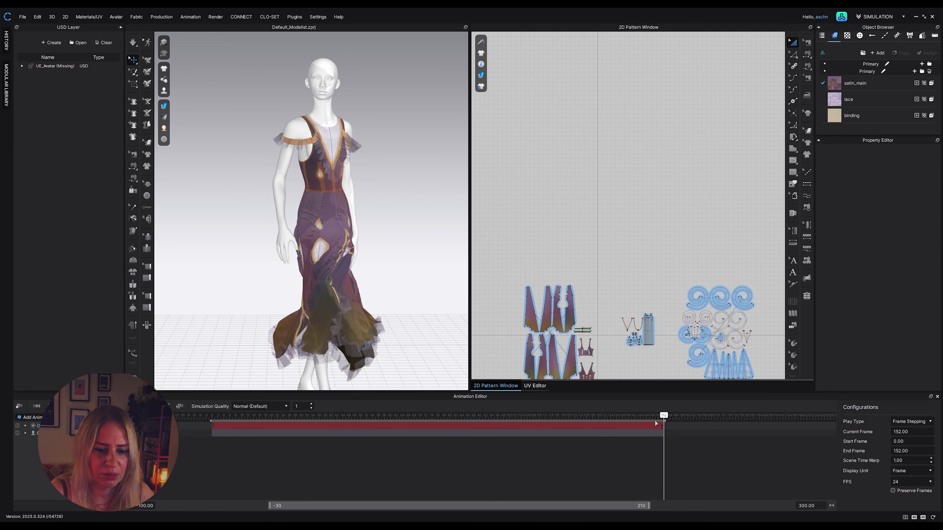
left_click_drag(664, 415, 250, 460)
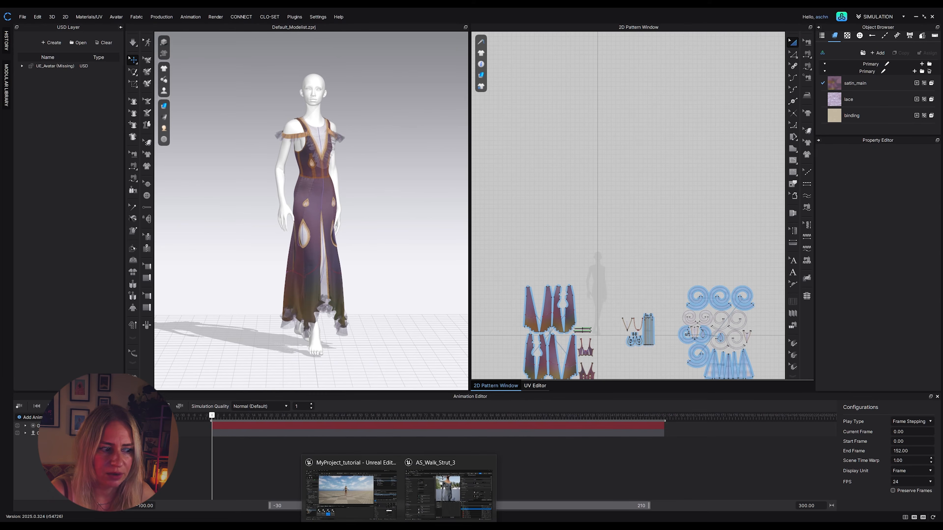
Switch to Unreal Engine and add a Level Sequence saved as NewLevelSequence in the Content folder
left_click(446, 498)
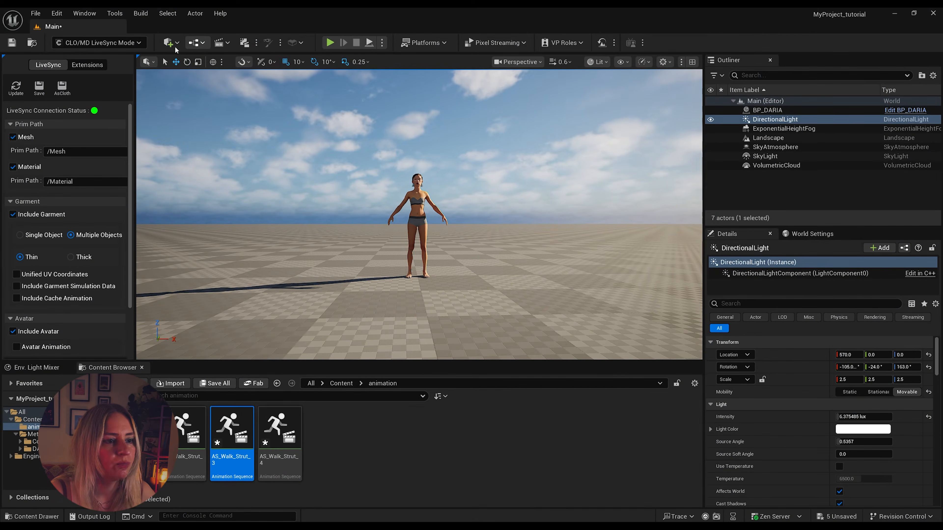
left_click(223, 43)
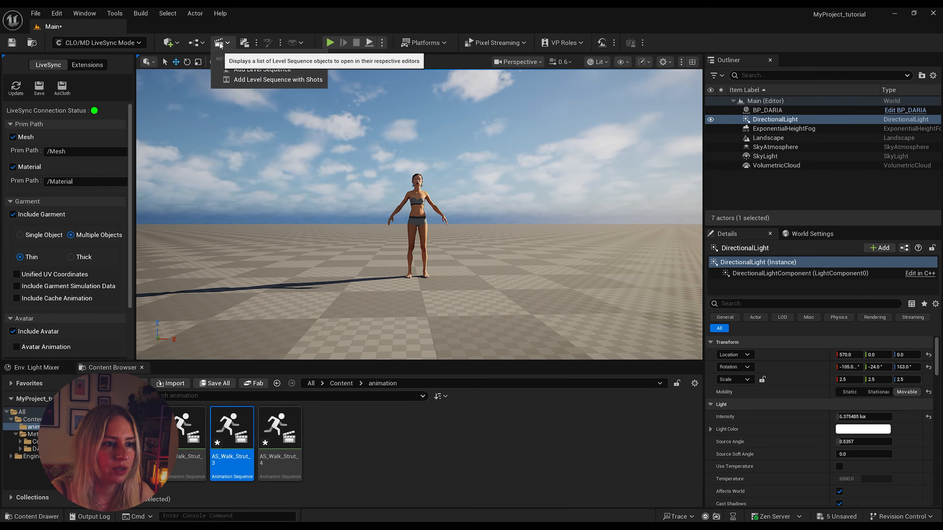
left_click(258, 69)
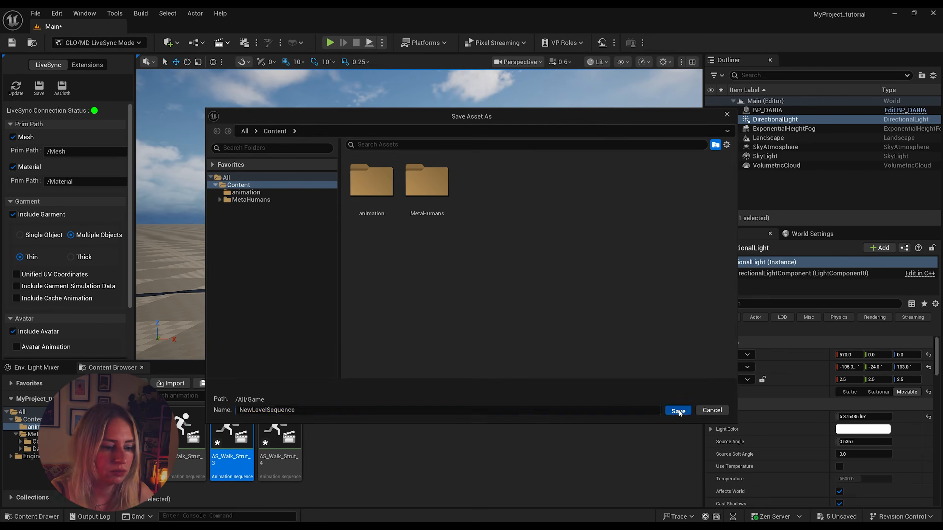
left_click(678, 411)
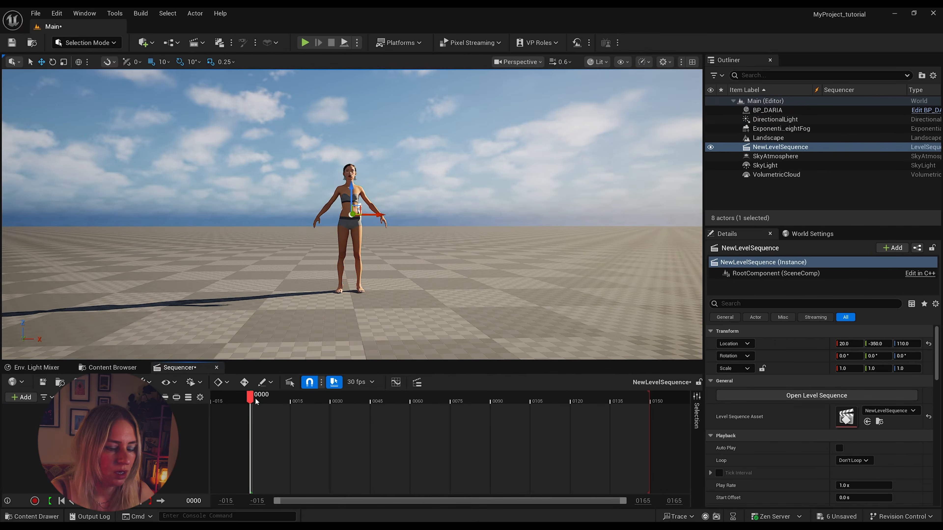
Add BP_DARIA to the level sequence and delete the MetaHuman_ControlRig track under its Body
left_click(344, 223)
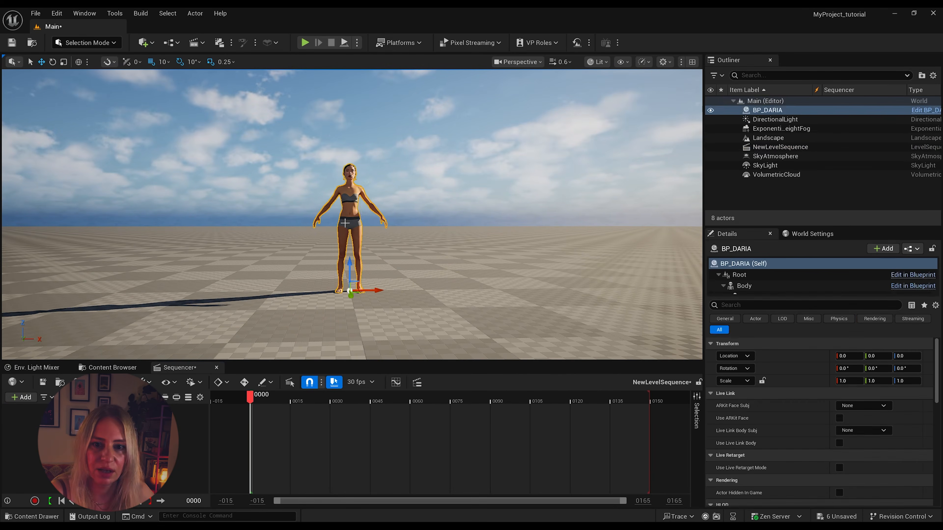
left_click_drag(767, 110, 427, 423)
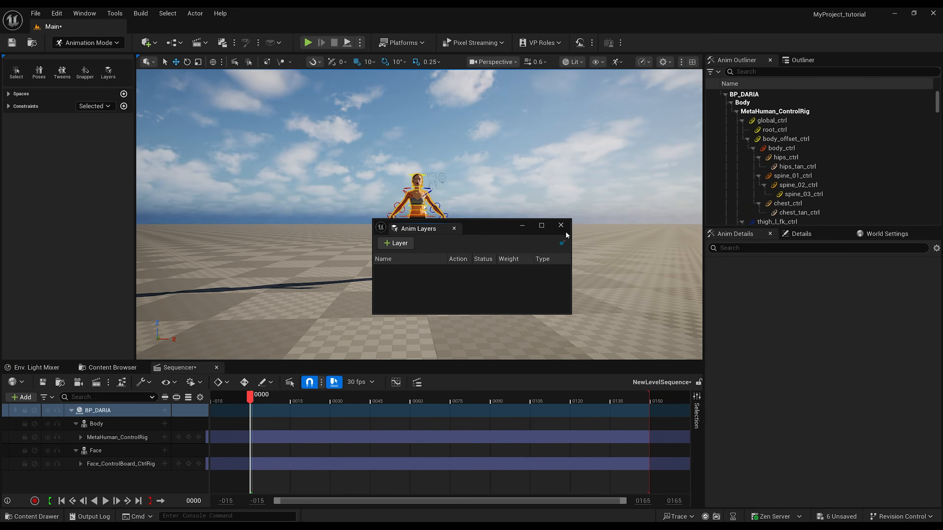
left_click(560, 225)
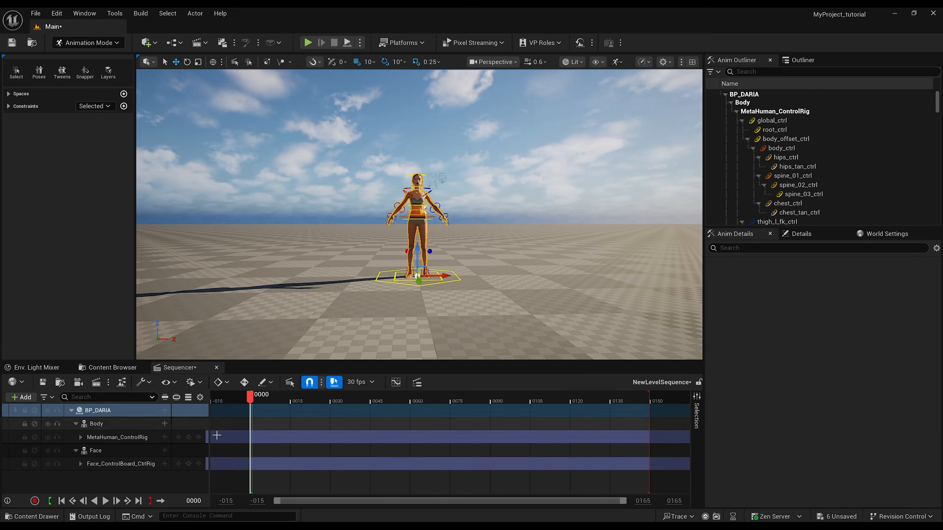
left_click(146, 438)
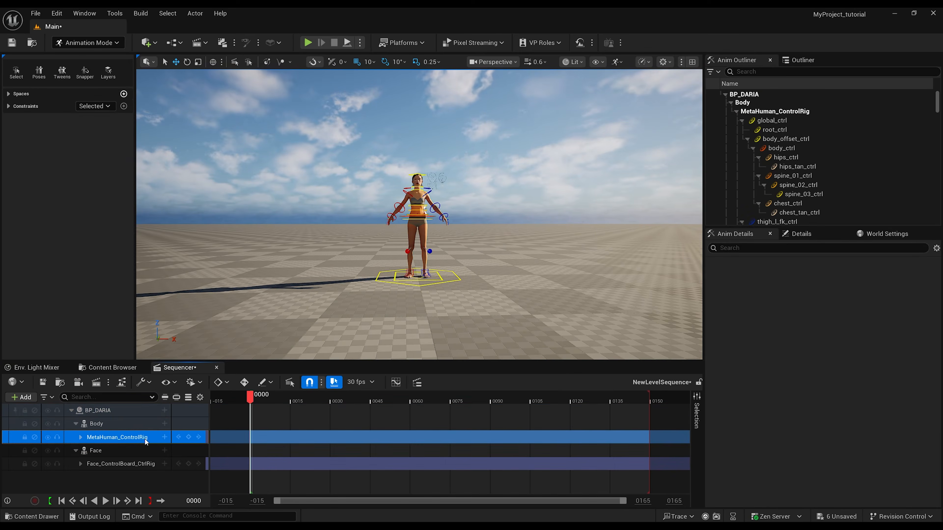
key("Delete")
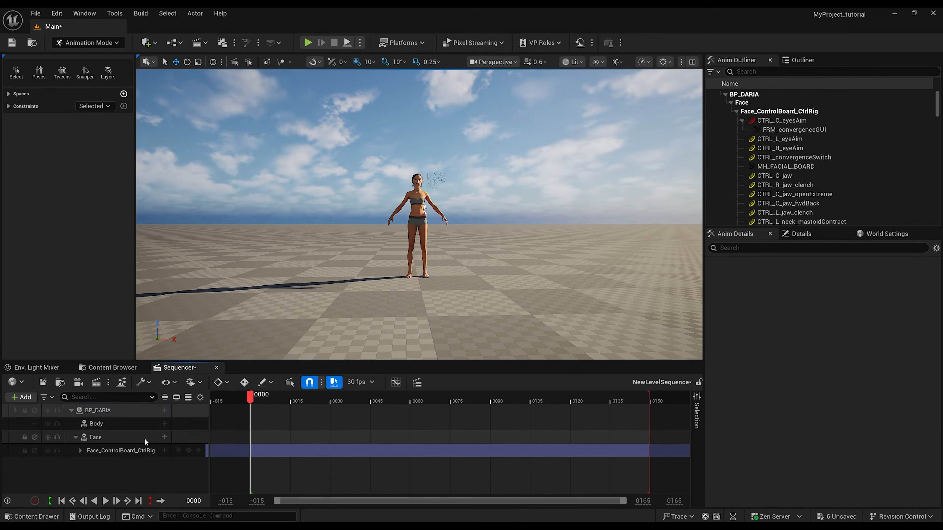
Add the AS_Walk_Strut_3 animation to the Body track and scrub the sequence to frame 45 to preview the walk
left_click(164, 423)
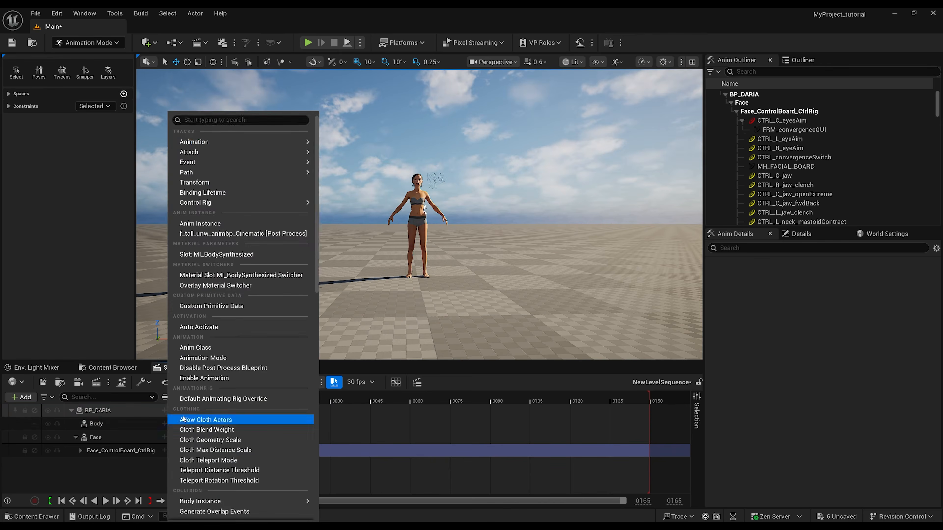
mouse_move(222, 141)
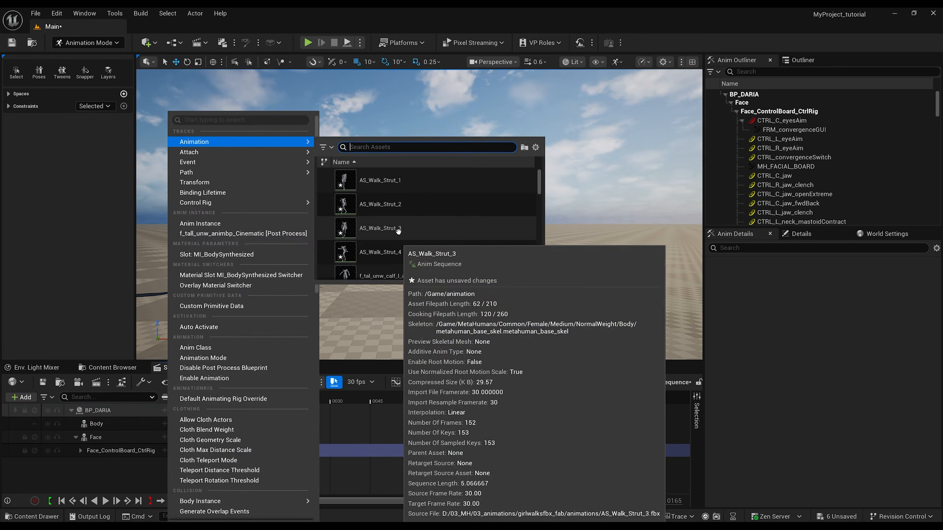
left_click(398, 230)
left_click_drag(251, 396, 367, 446)
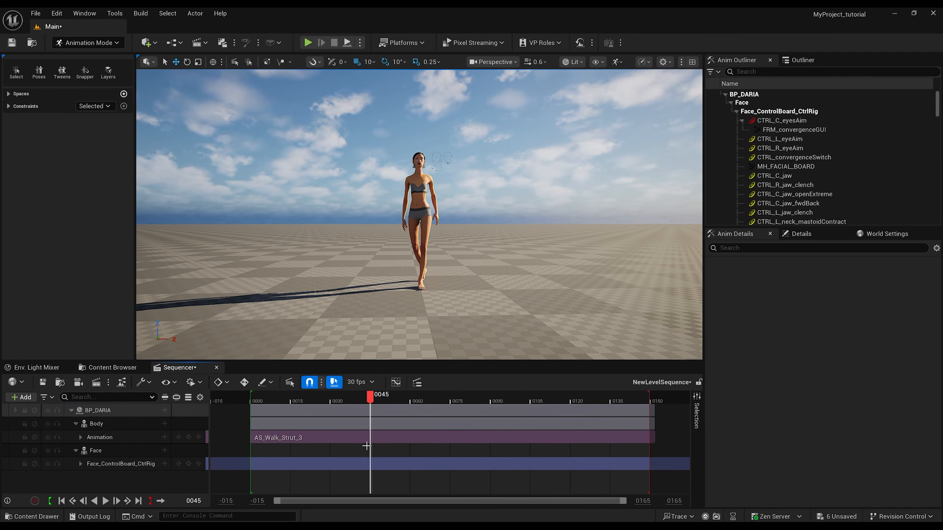
Delete the Face_ControlBoard_CtrlRig track under Face, play the walk to preview it, and return the sequence to frame 0
left_click(119, 467)
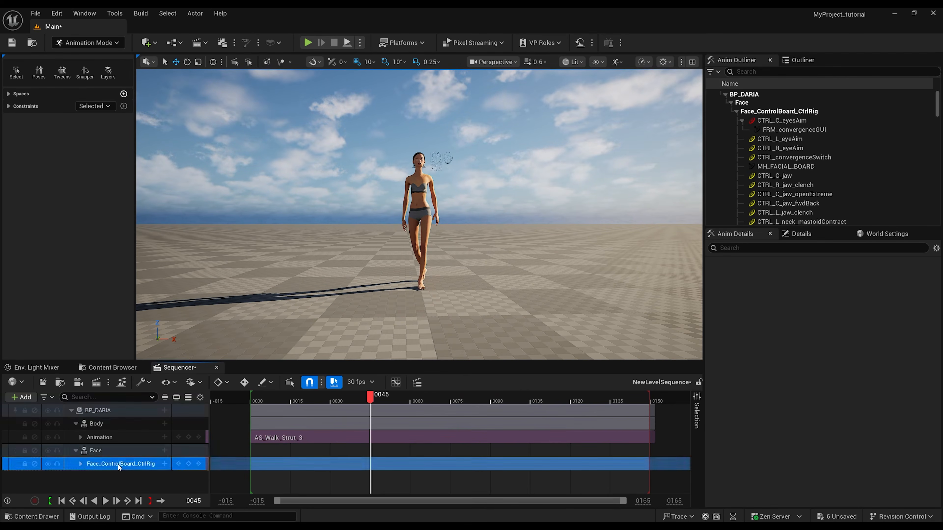
key("Delete")
left_click_drag(369, 427, 287, 429)
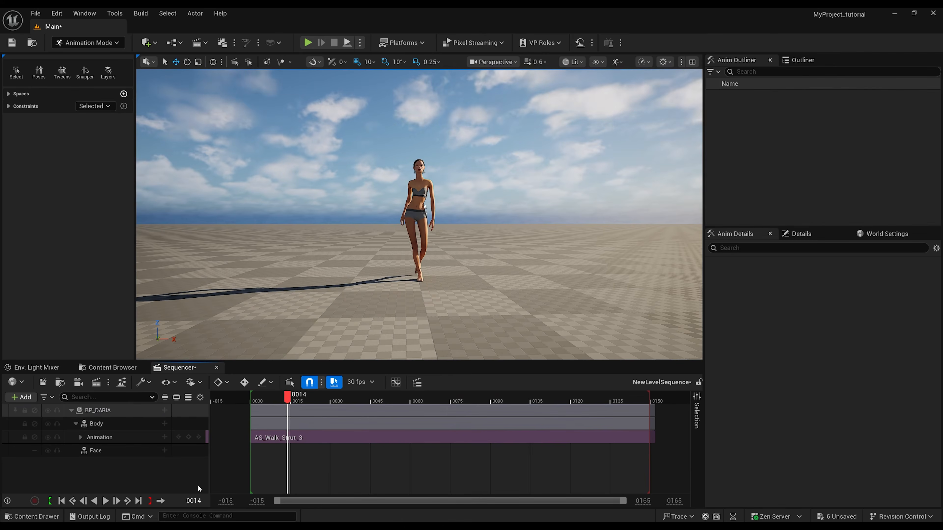
left_click(105, 502)
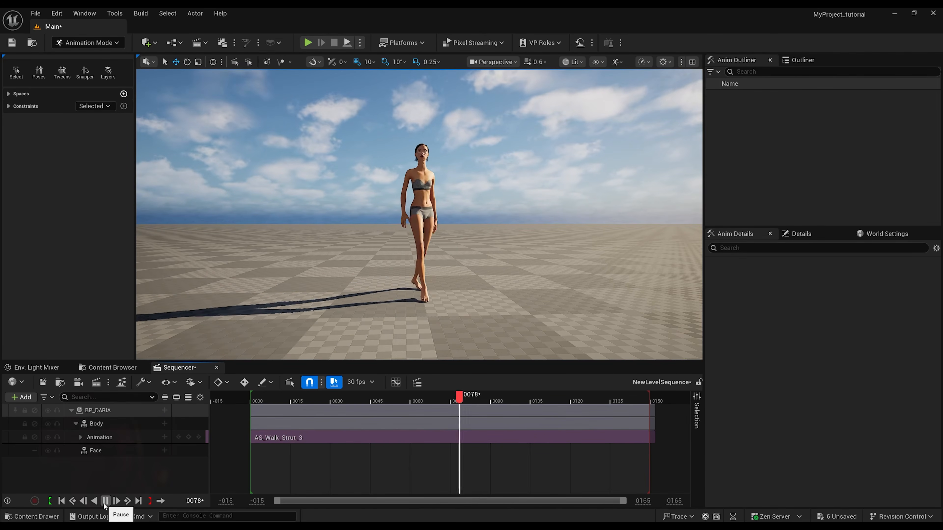
left_click(595, 397)
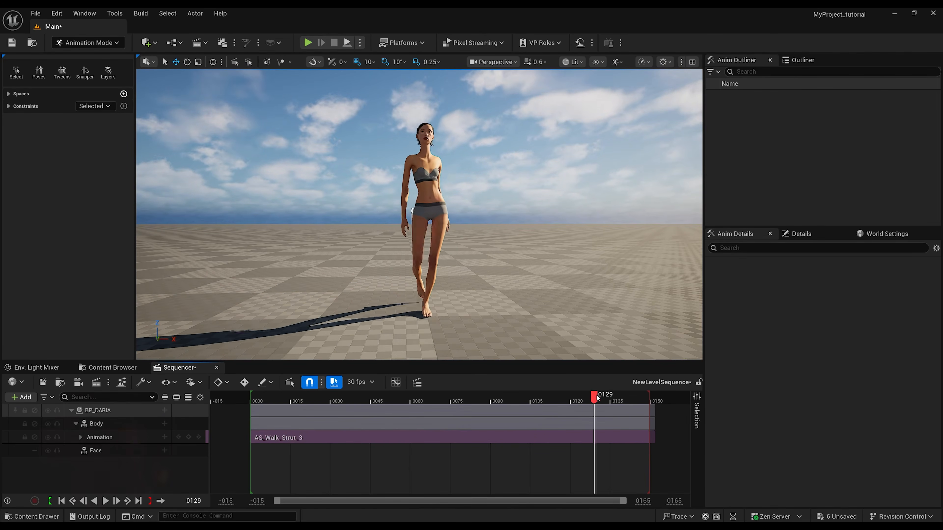
left_click(62, 501)
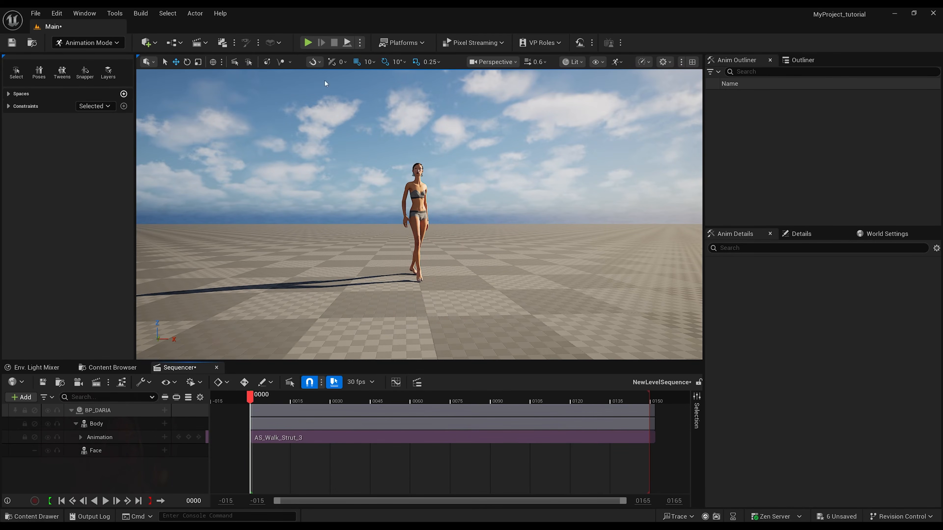
Switch the editor from Animation mode to CLO/MD LiveSync mode
left_click(115, 43)
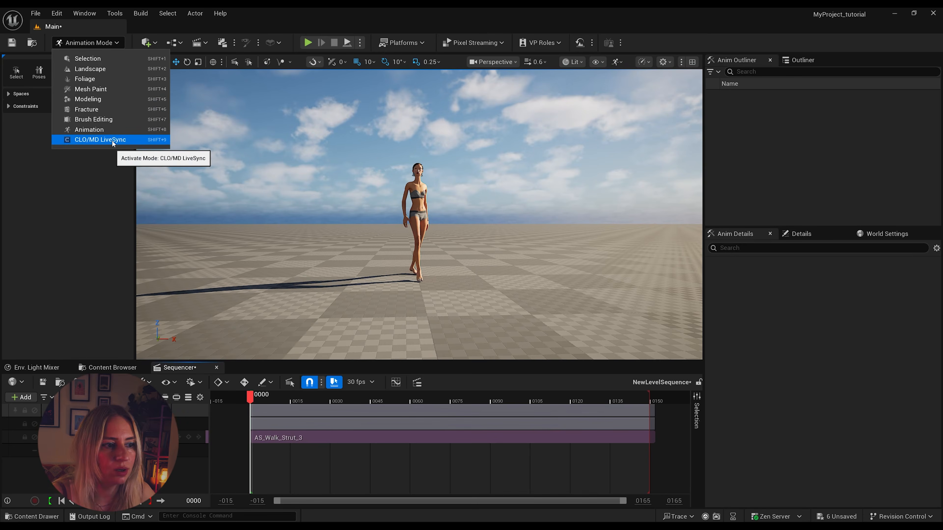
left_click(101, 140)
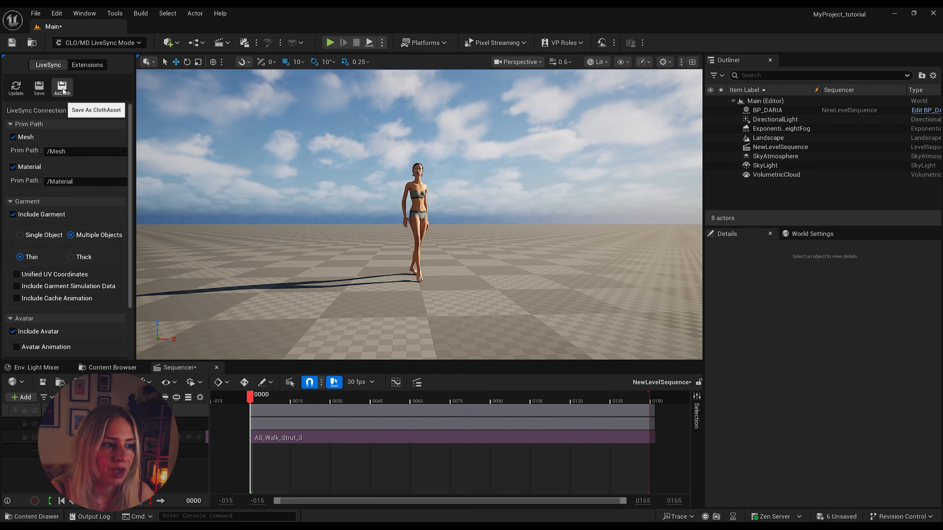
left_click(908, 498)
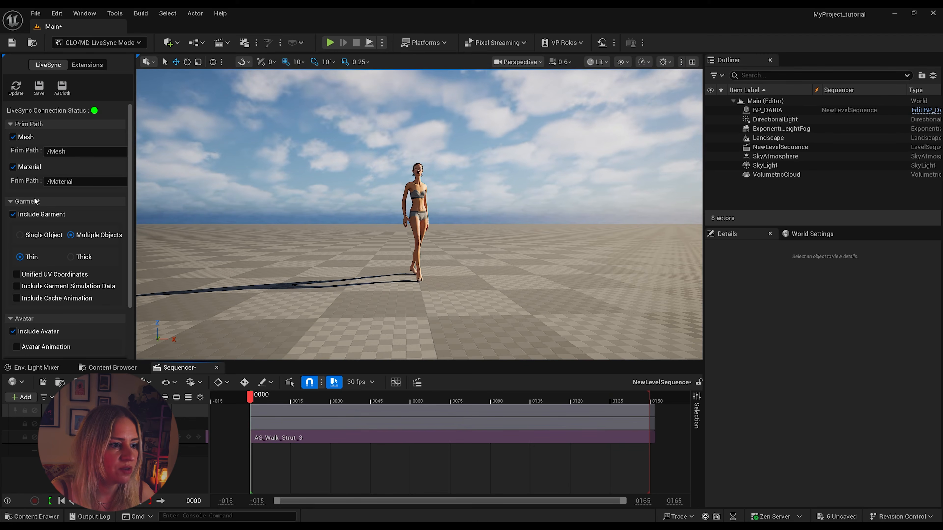
Configure LiveSync for a Single Object garment with Unified UV Coordinates and Cache Animation, the avatar excluded, and Opacity Mask as the transparent blend mode
left_click(20, 235)
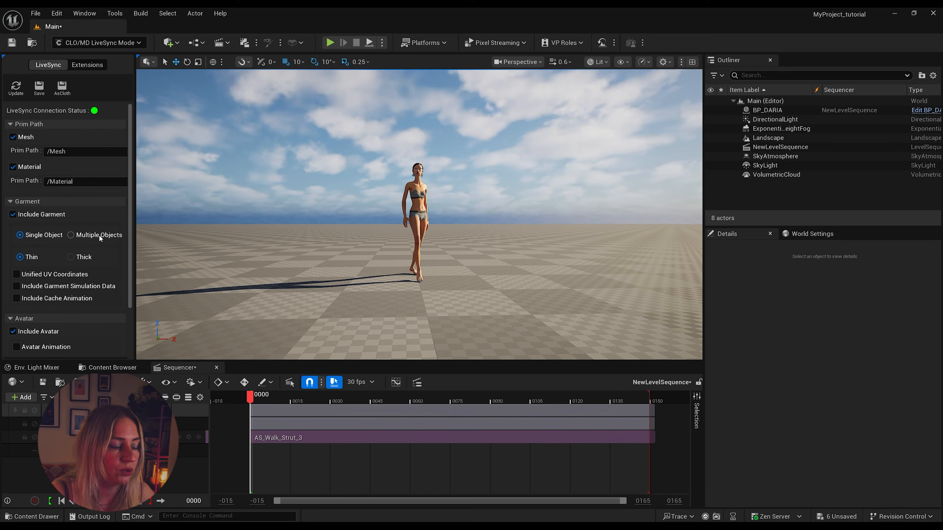
scroll(99, 234, "down", 1)
scroll(100, 223, "down", 1)
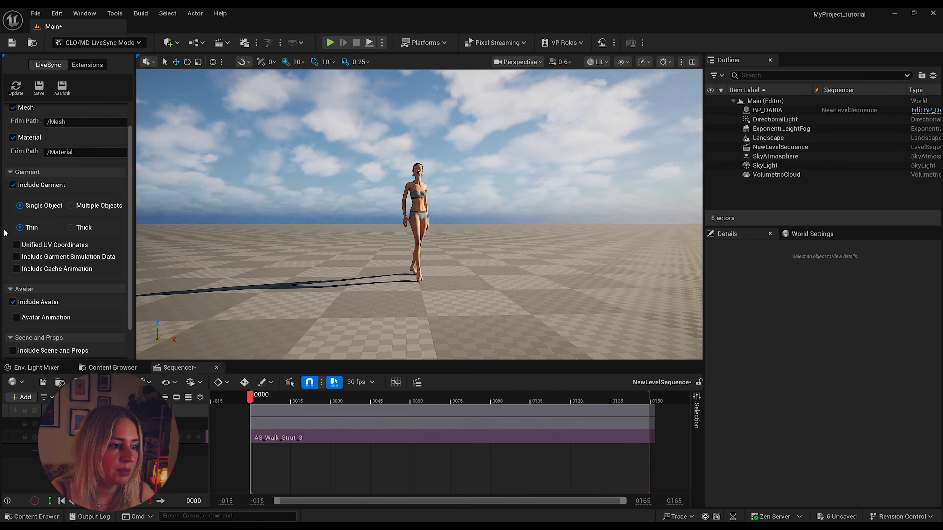
scroll(20, 232, "down", 1)
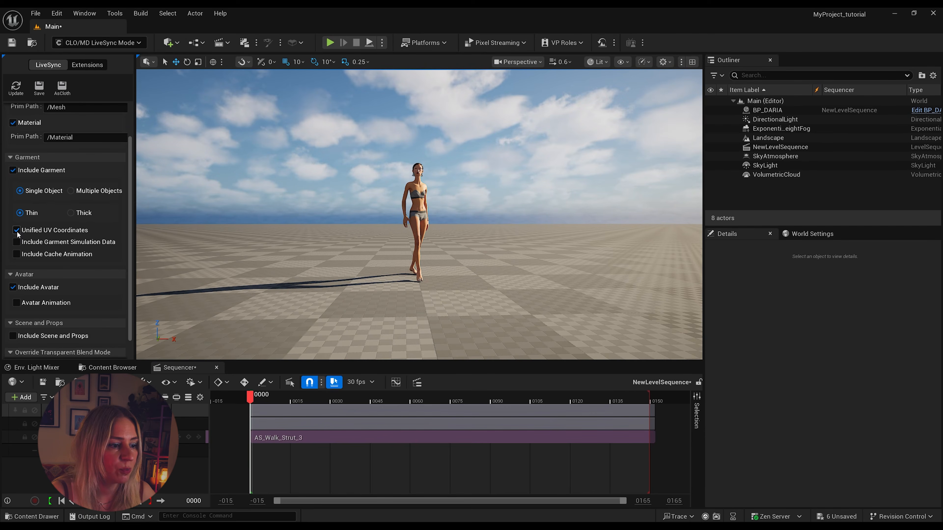
left_click(17, 254)
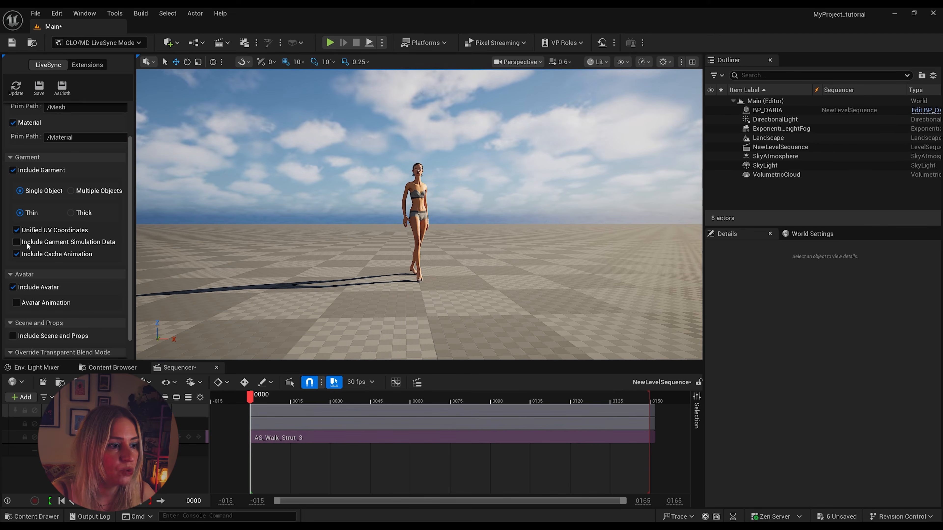
scroll(47, 297, "down", 2)
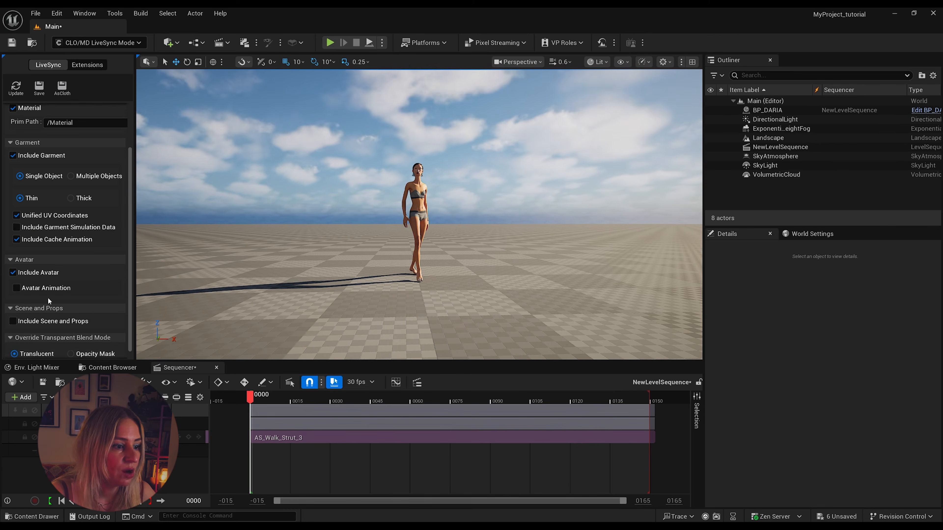
left_click(14, 267)
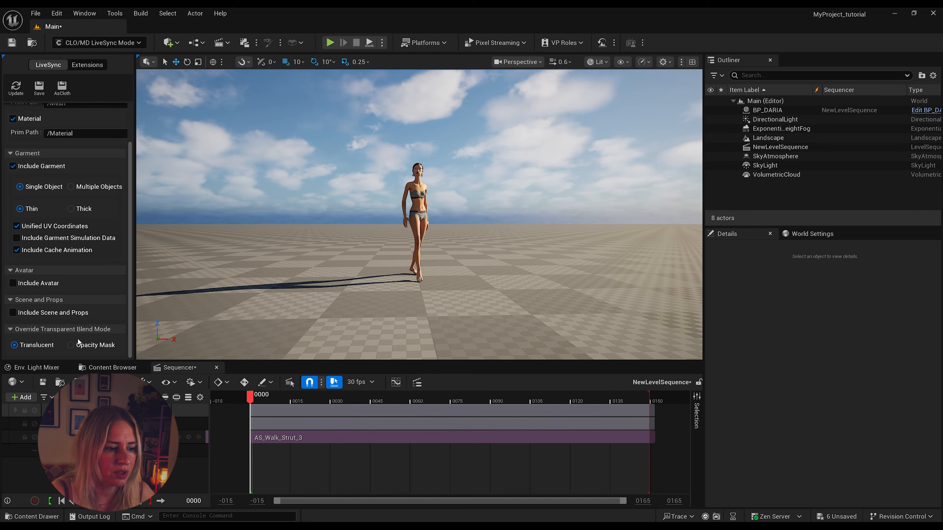
left_click(70, 344)
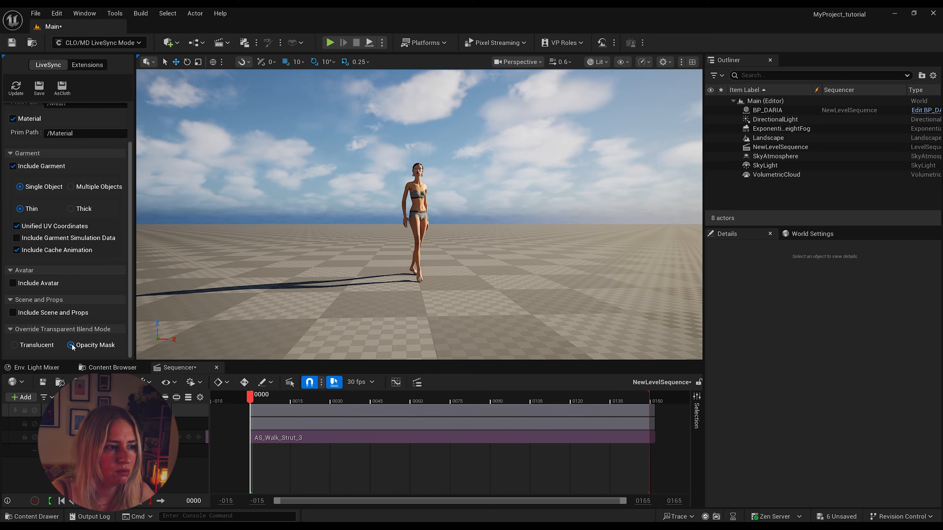
Update the scene through LiveSync to bring in the CLO garment, suppressing the repeated warning, and inspect the skirt up close
left_click(16, 88)
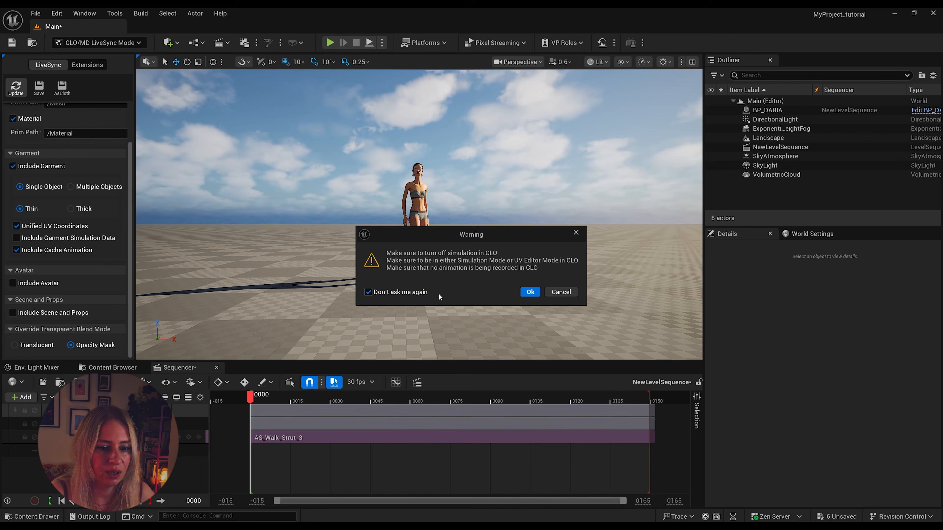
left_click(530, 292)
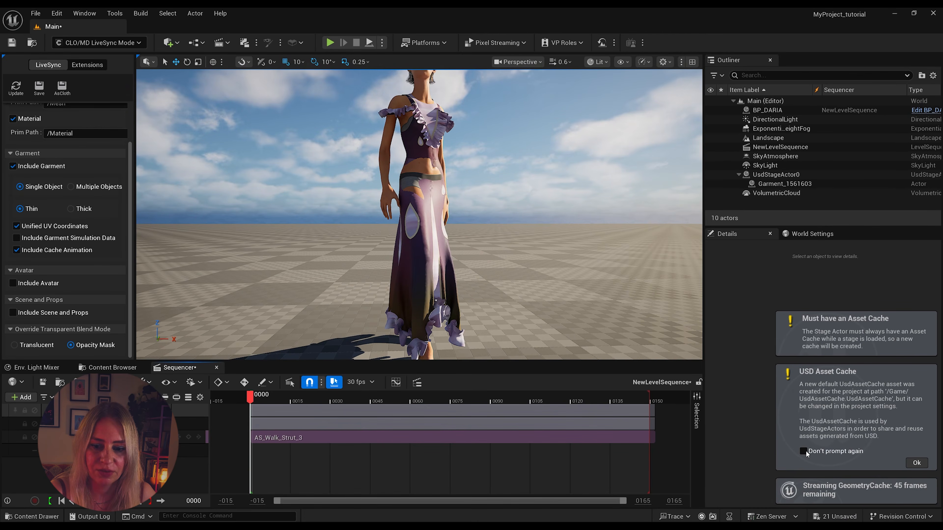
left_click(917, 463)
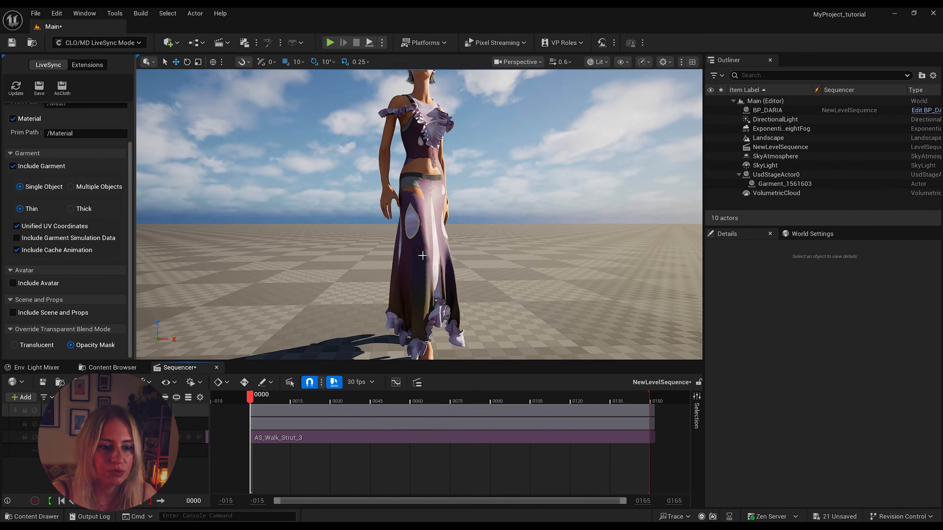
scroll(416, 242, "up", 5)
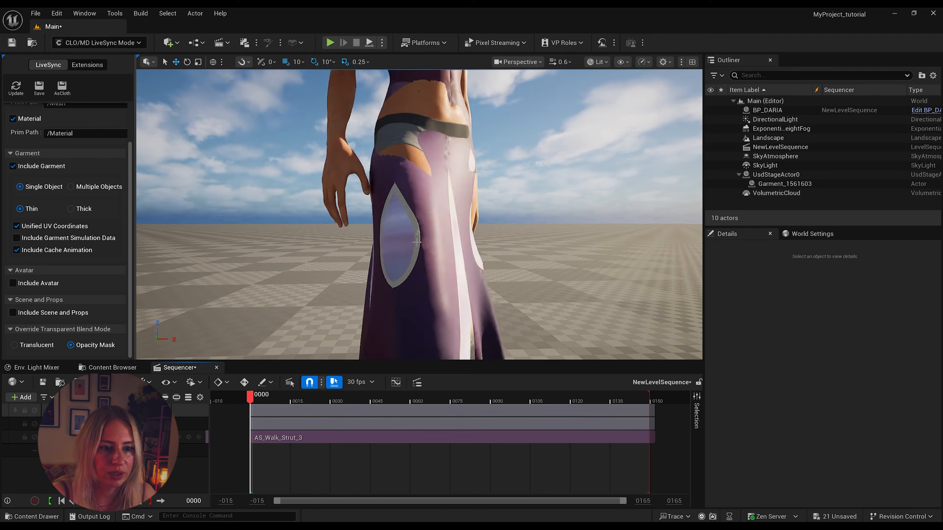
scroll(416, 242, "down", 5)
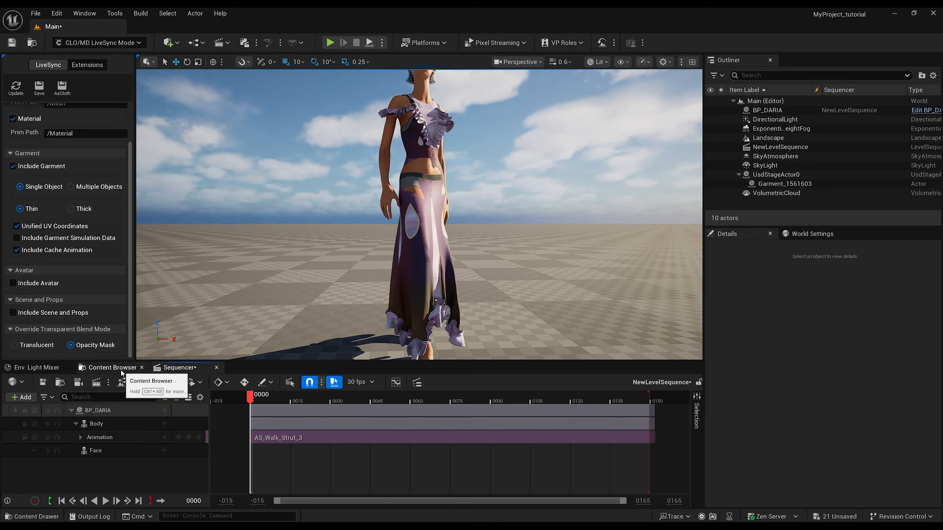
Examine the garment cache, materials and textures in the UsdAssets folder, then return to the sequence
left_click(108, 368)
left_click(348, 384)
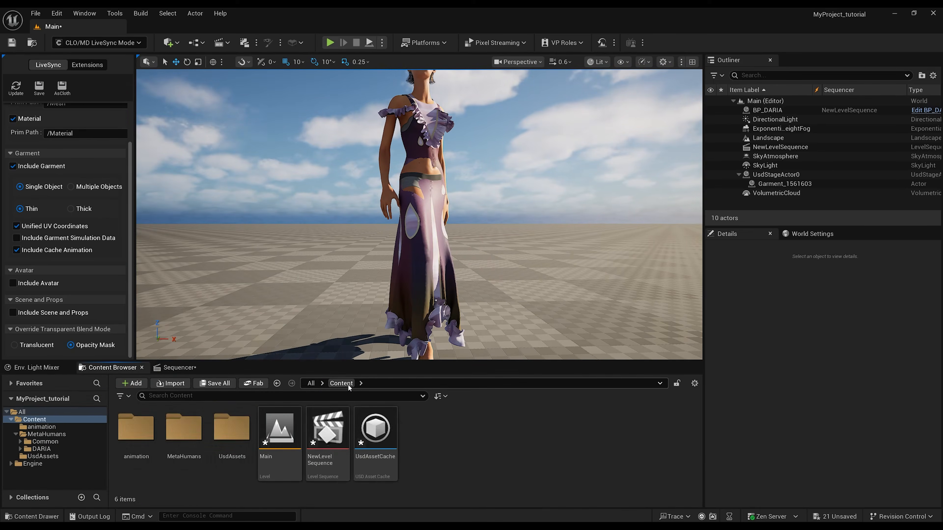
double_click(231, 430)
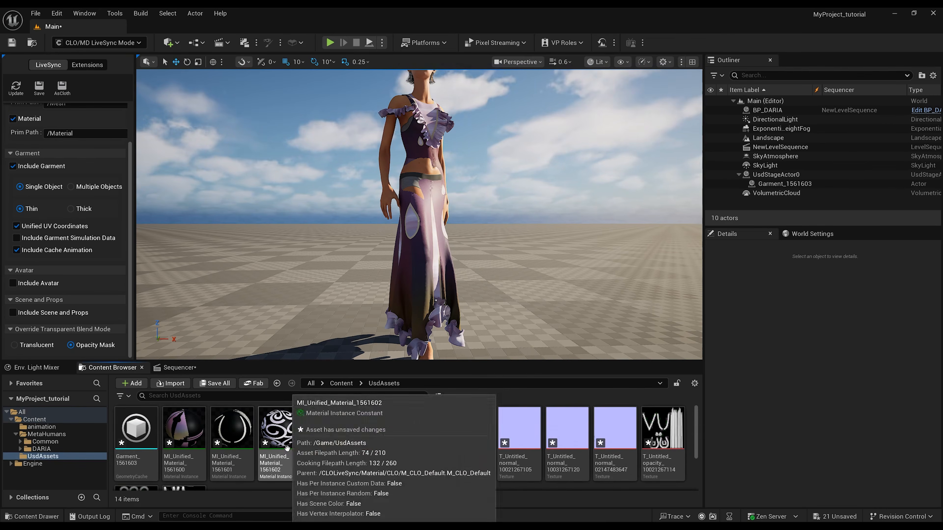
mouse_move(508, 451)
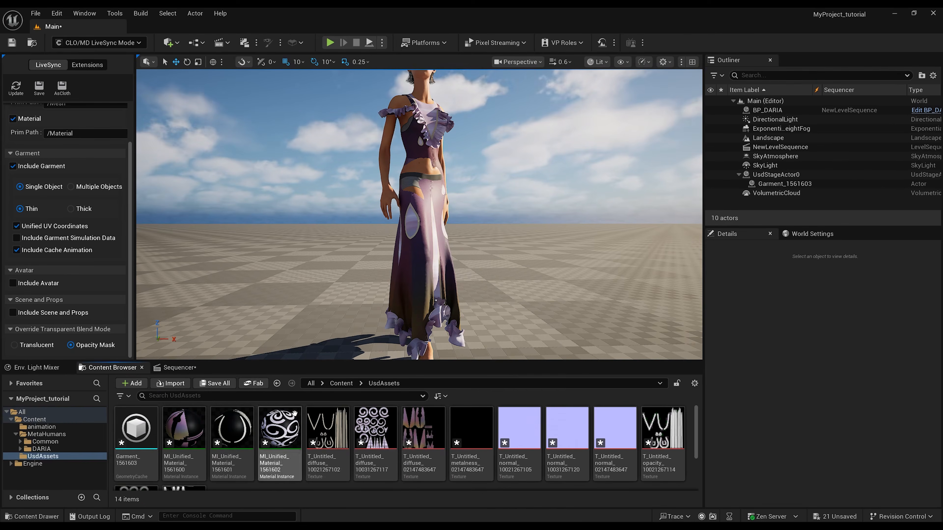
left_click(179, 368)
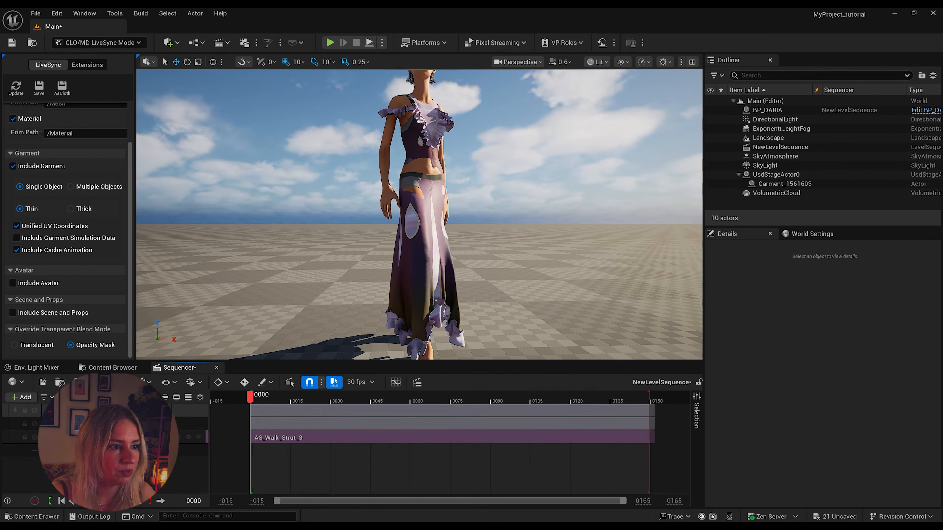
Save the LiveSync garment assets into a new folder named CLO inside Content
left_click(42, 94)
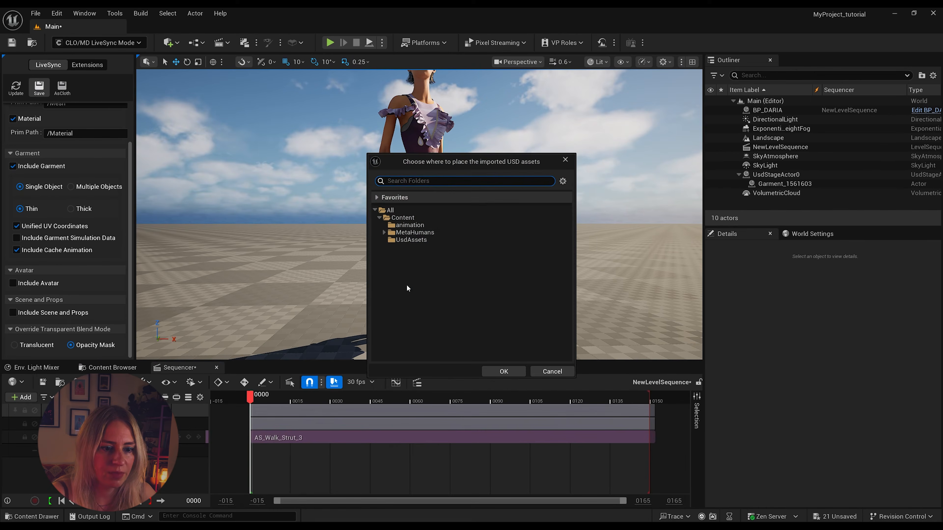
left_click(431, 218)
right_click(430, 217)
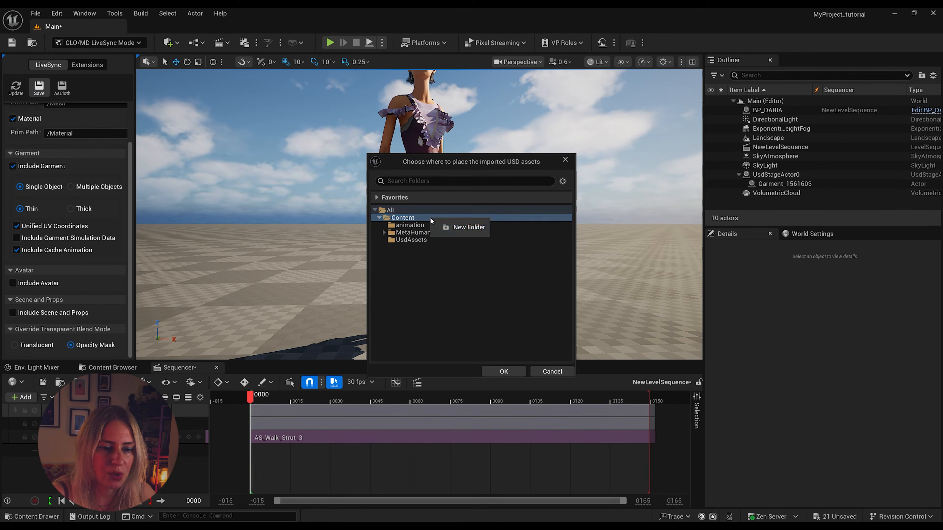
left_click(469, 229)
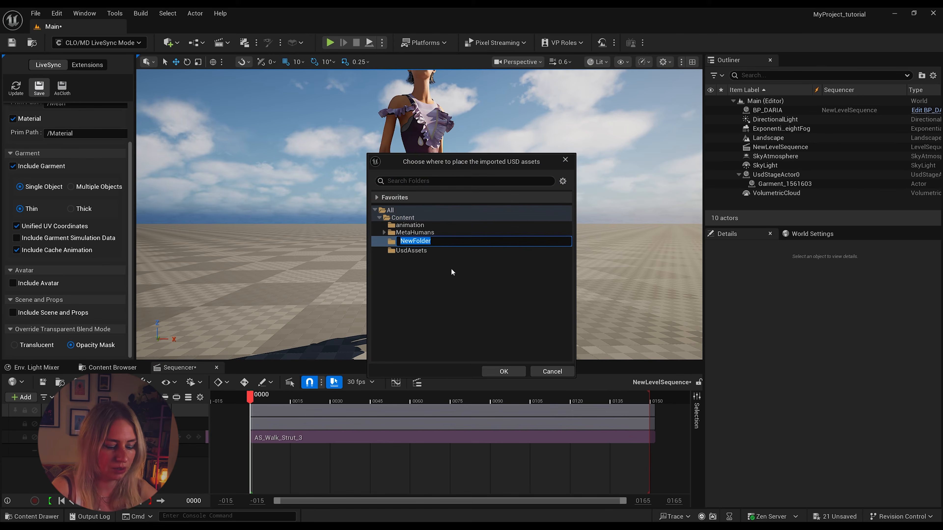
type("C")
key("Return")
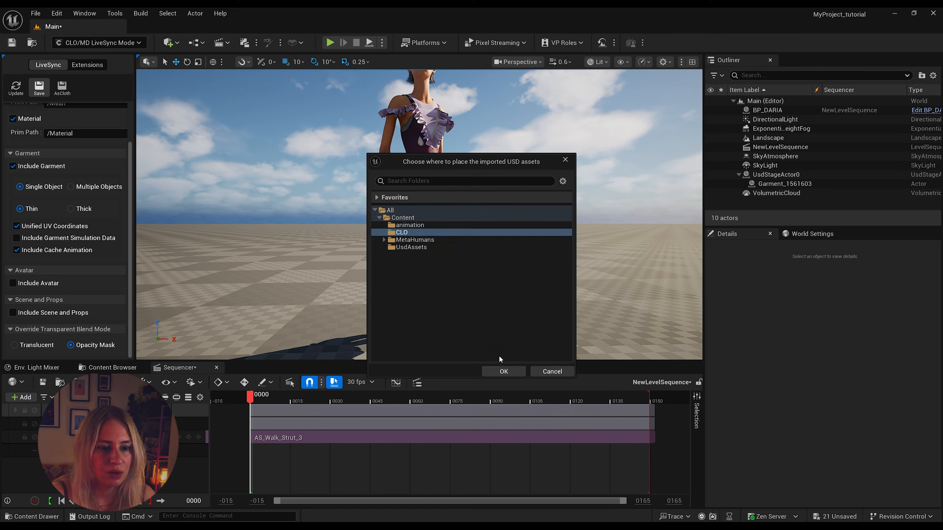
left_click(504, 371)
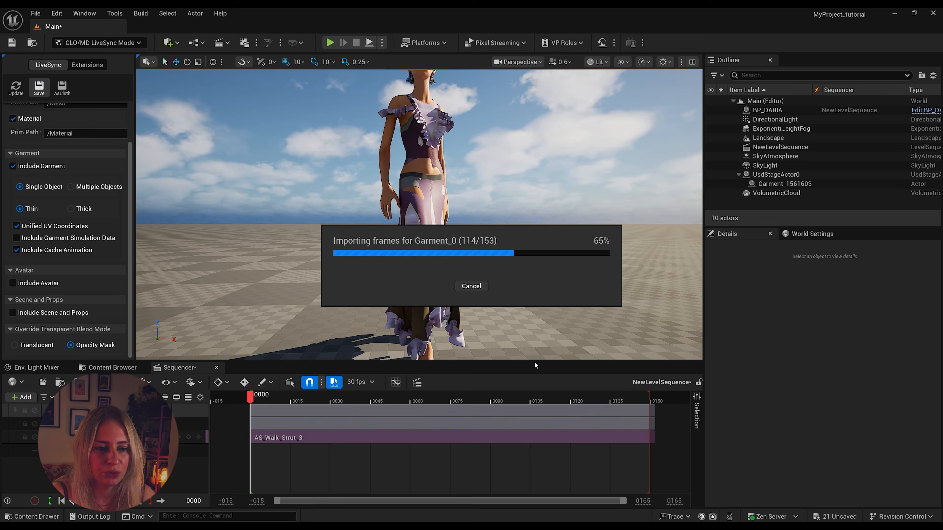
Place the Garment geometry cache from CLO/Untitled/GeometryCaches in the level, reset its location to 0, 0, 0, and reopen the sequence
left_click(341, 383)
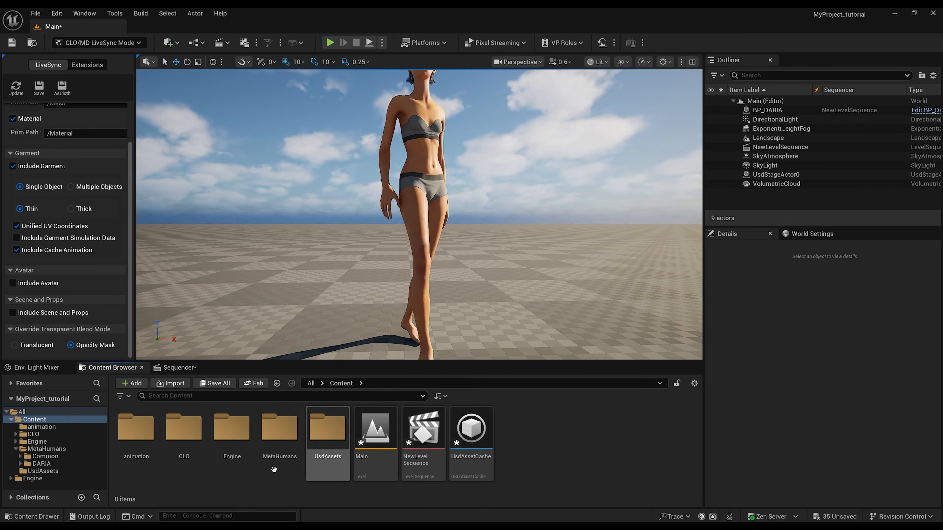
double_click(193, 439)
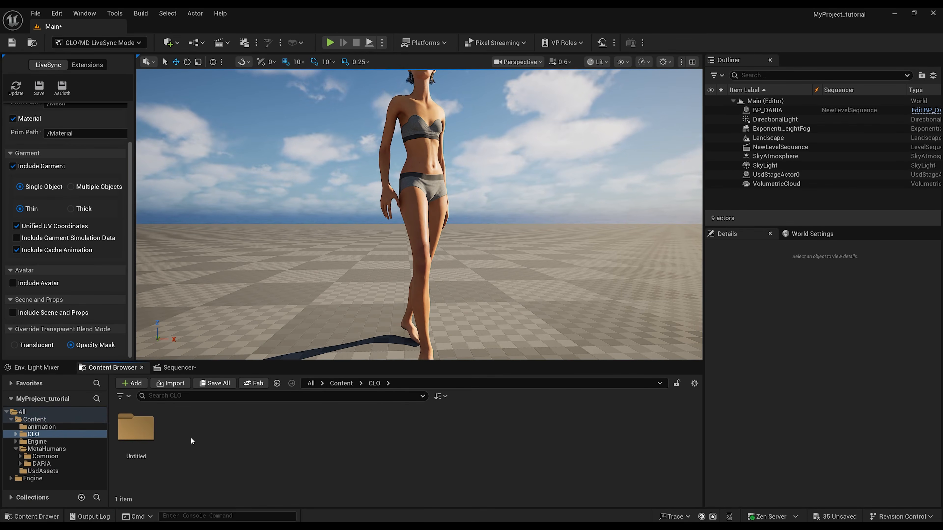
left_click(141, 431)
double_click(141, 431)
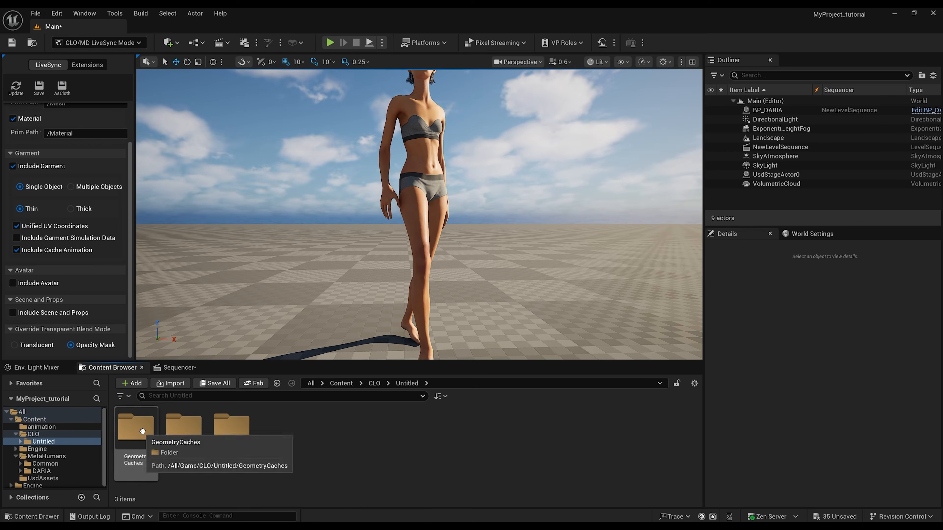
double_click(141, 435)
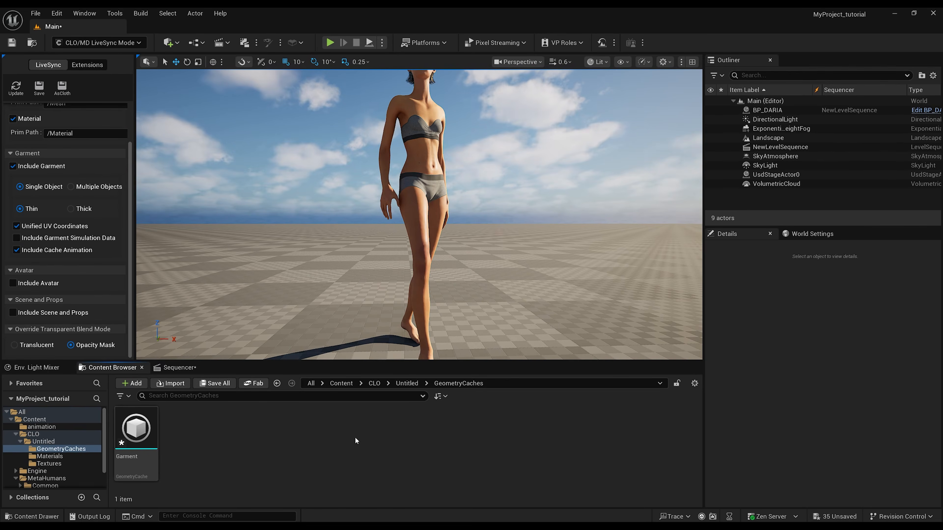
left_click(133, 435)
left_click_drag(133, 435, 394, 294)
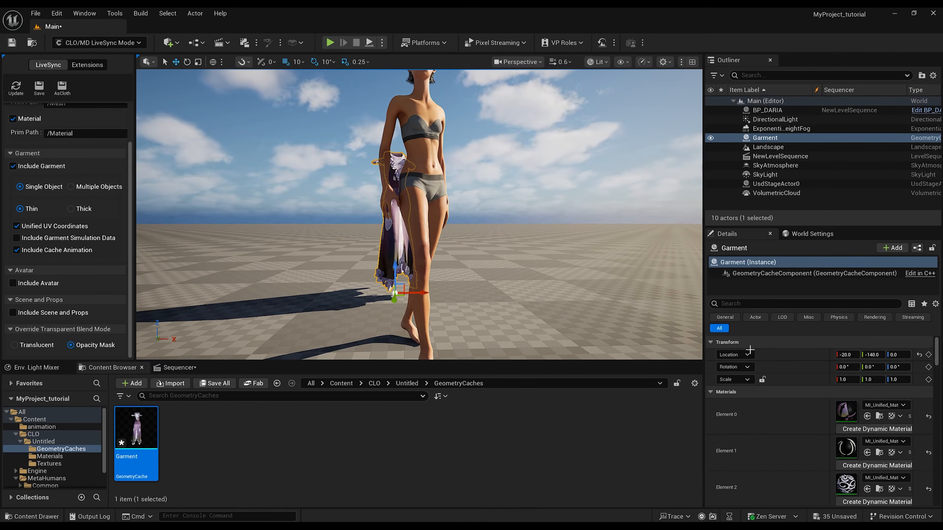
left_click(919, 355)
left_click(177, 368)
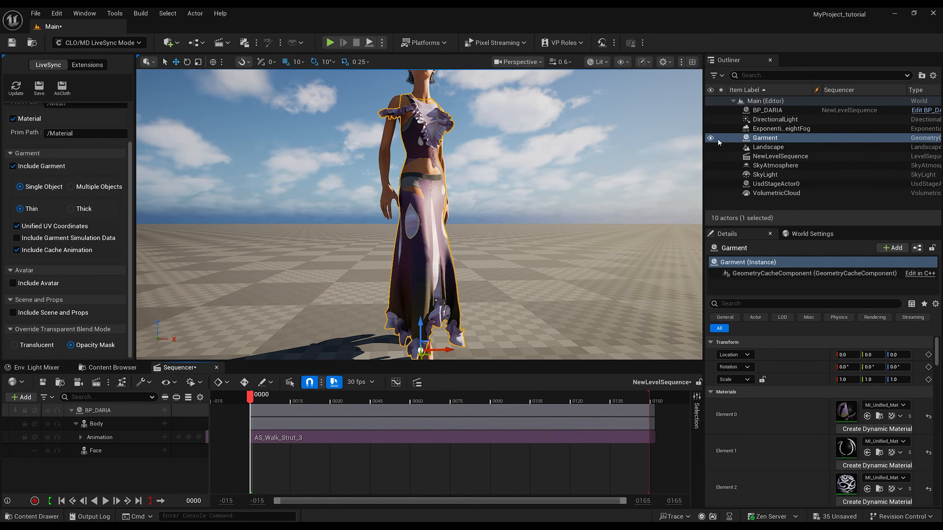
Add the Garment actor to the level sequence and give it a Geometry Cache track
left_click_drag(785, 136, 149, 466)
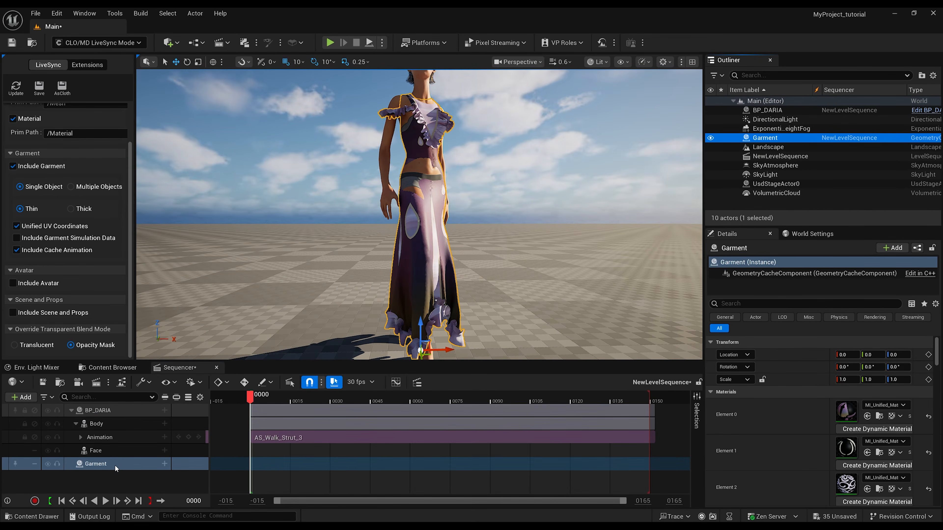
left_click(164, 464)
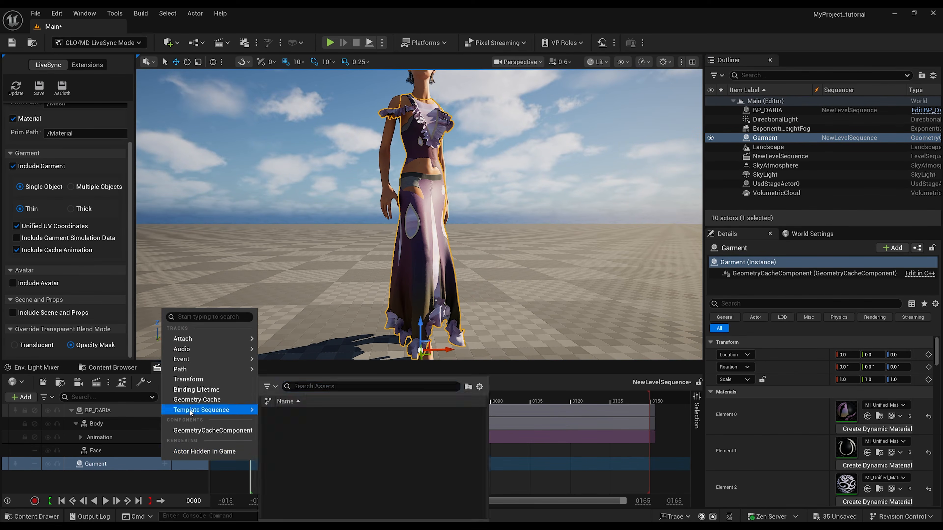
left_click(193, 401)
scroll(469, 420, "down", 3, "ctrl")
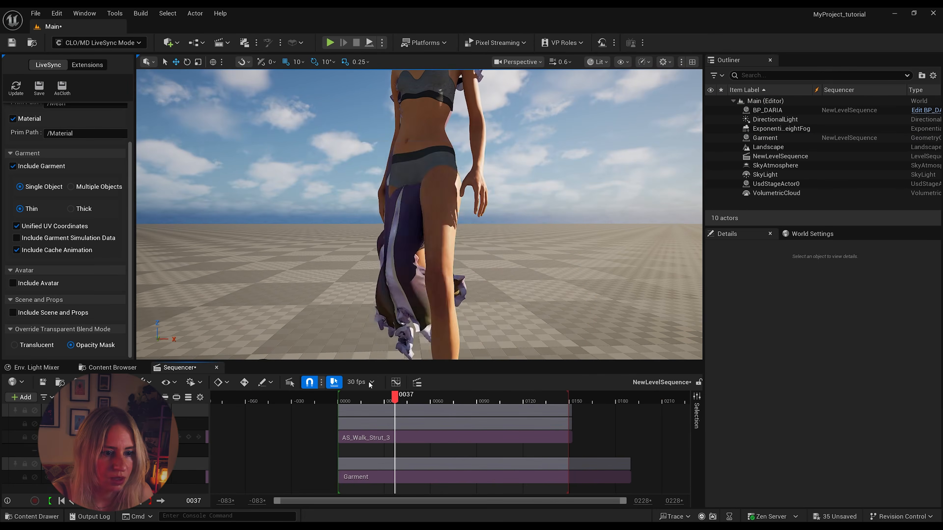
Set the sequence's display rate to 24 fps, move the playback end to frame 121 and rewind to frame 0
left_click(360, 381)
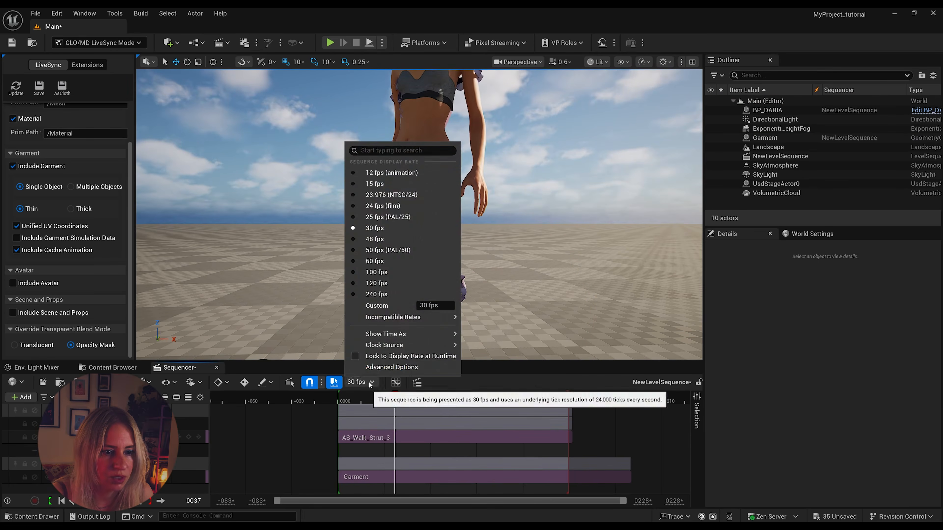
left_click(363, 206)
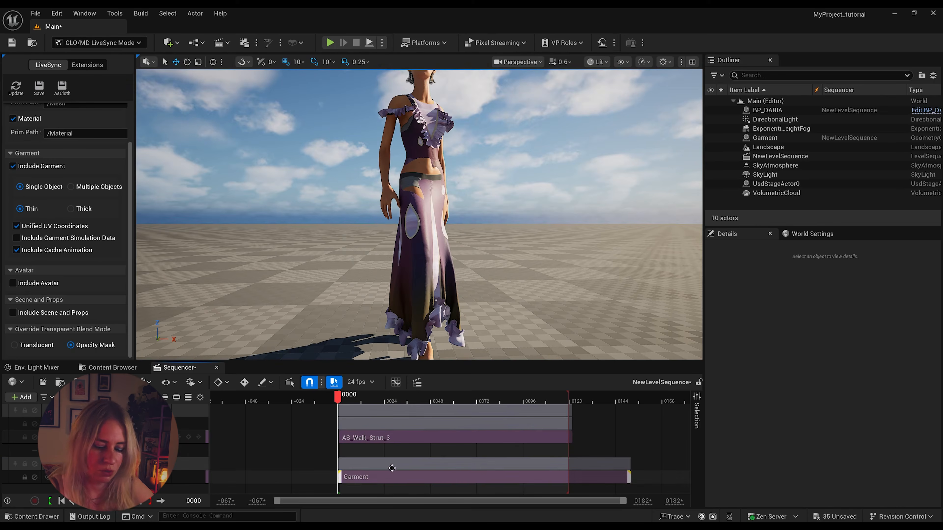
left_click(392, 468)
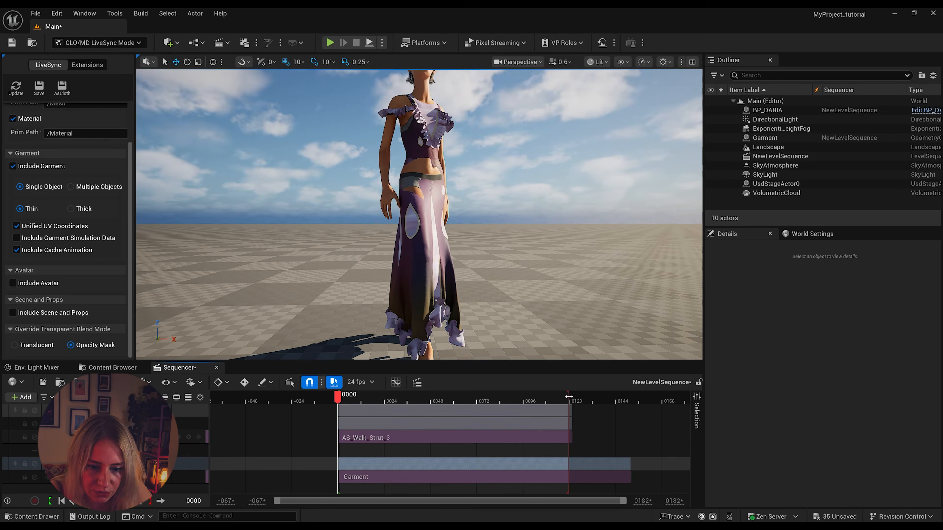
left_click_drag(570, 397, 571, 397)
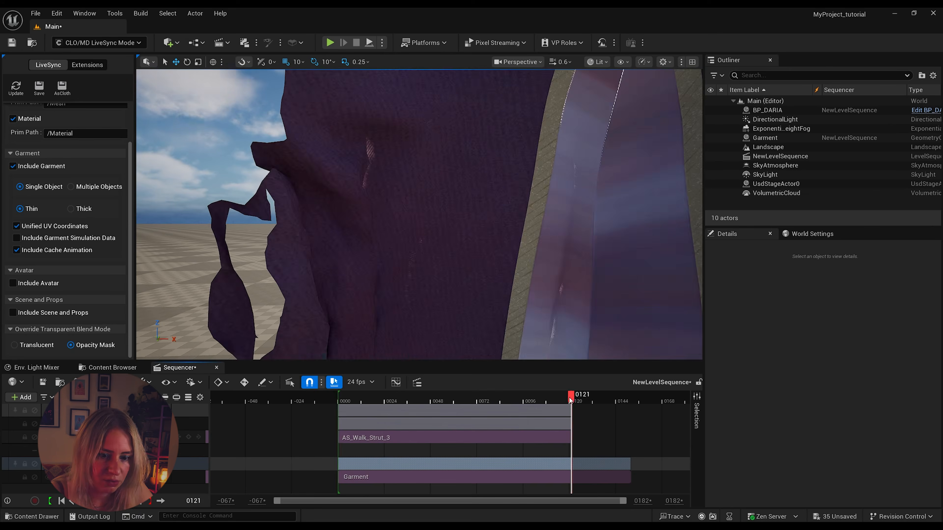
left_click_drag(570, 400, 338, 400)
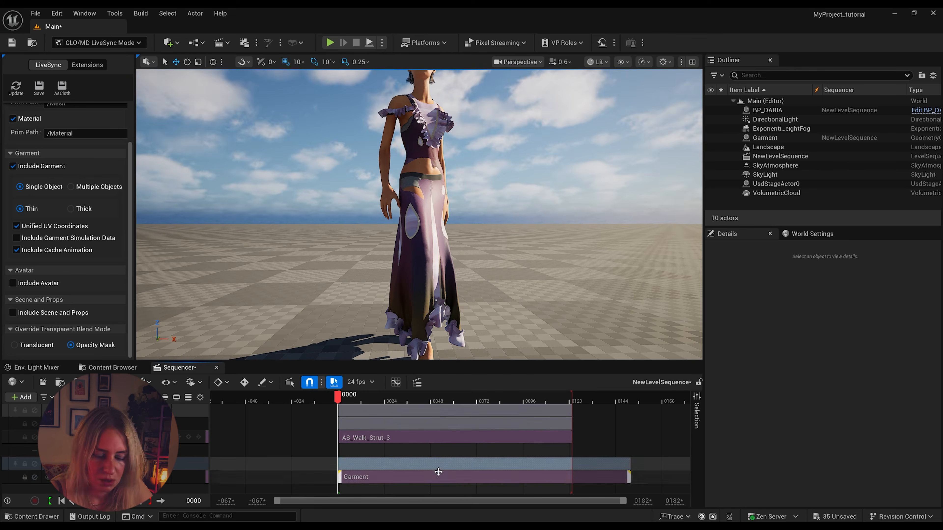
Delete the Garment geometry cache section and the Garment entry from the level sequence
left_click(439, 473)
key("Delete")
left_click(111, 464)
key("Delete")
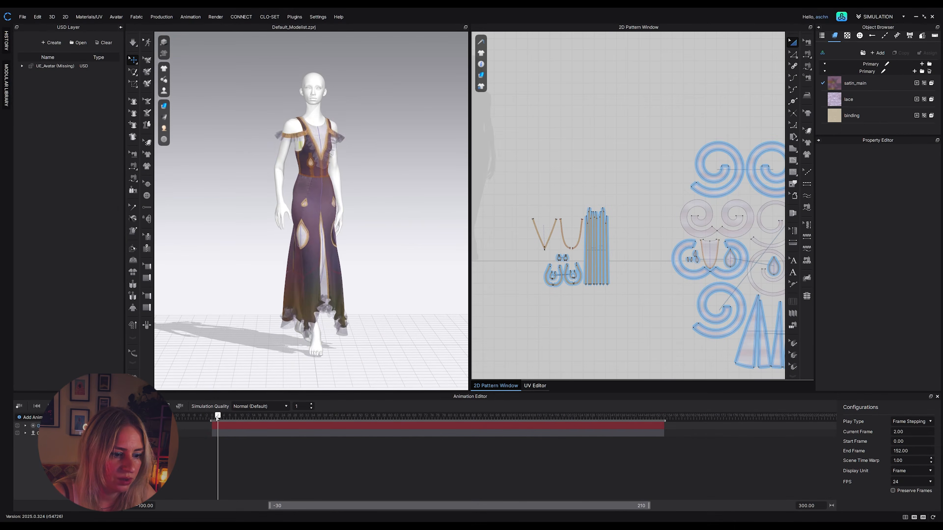
Delete the avatar in CLO and replace it by exporting AS_Walk_Strut_3 from Unreal Engine through LiveSync as a Geometry Cache
left_click(319, 88)
key("Delete")
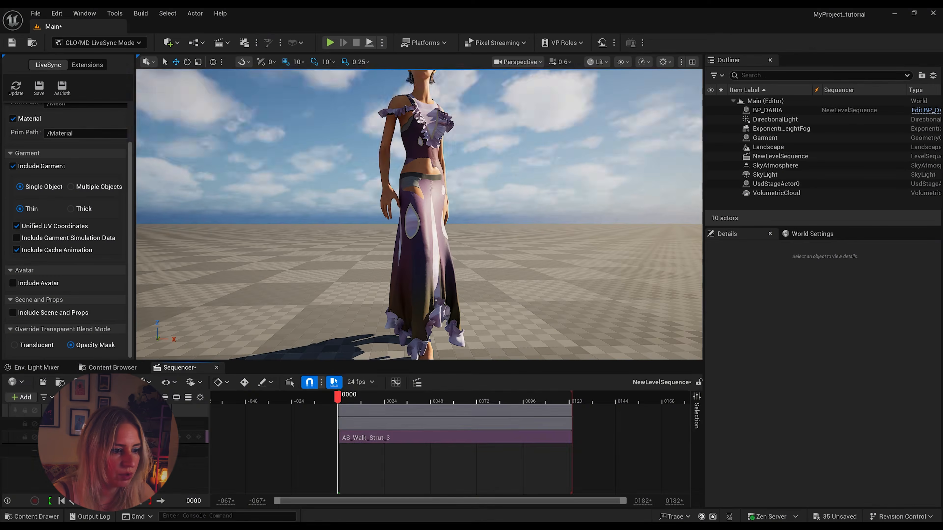
left_click(107, 367)
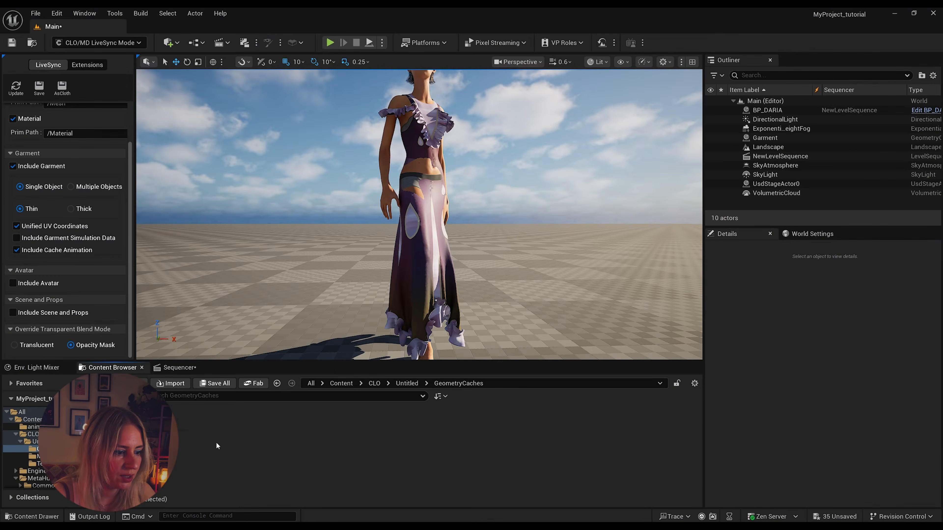
left_click(33, 427)
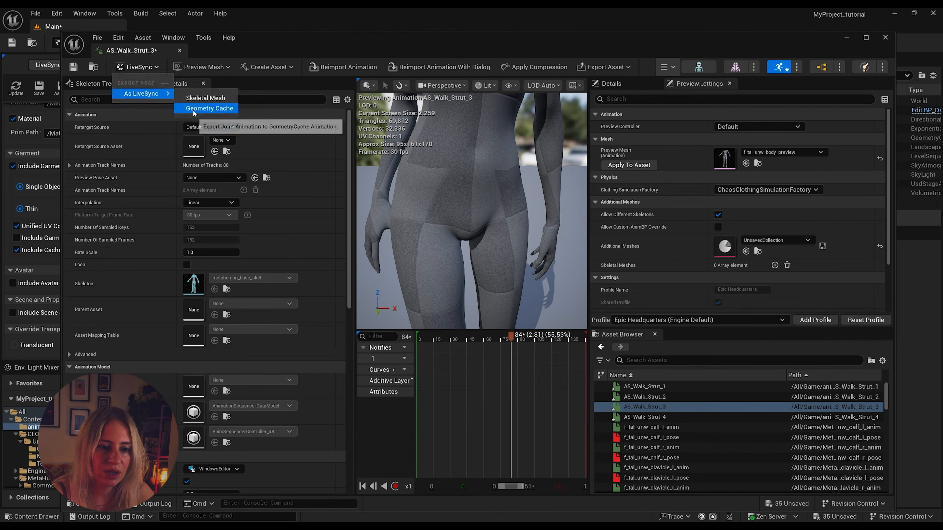
left_click(206, 110)
left_click(445, 295)
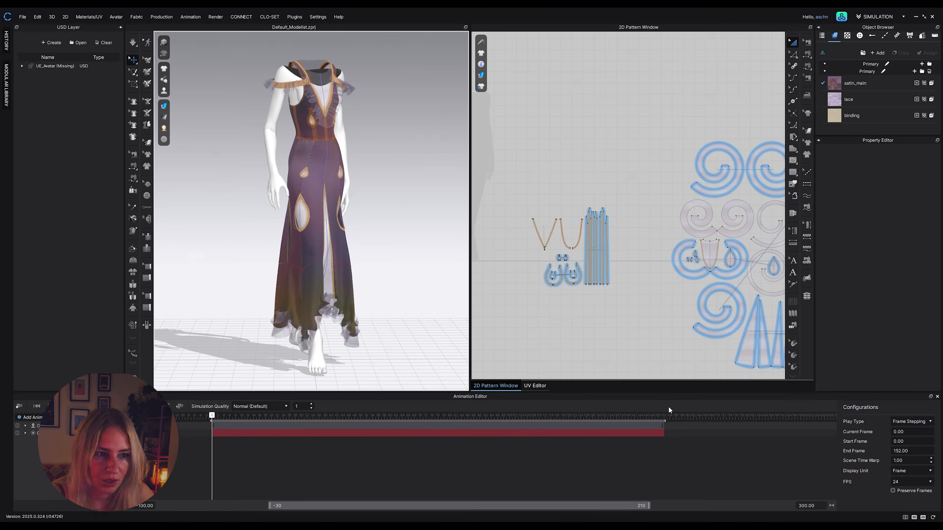
left_click_drag(244, 413, 211, 415)
Return to the Unreal Engine level sequence and delete the AS_Walk_Strut_3 animation section from BP_DARIA's body at frame 0
mouse_move(399, 526)
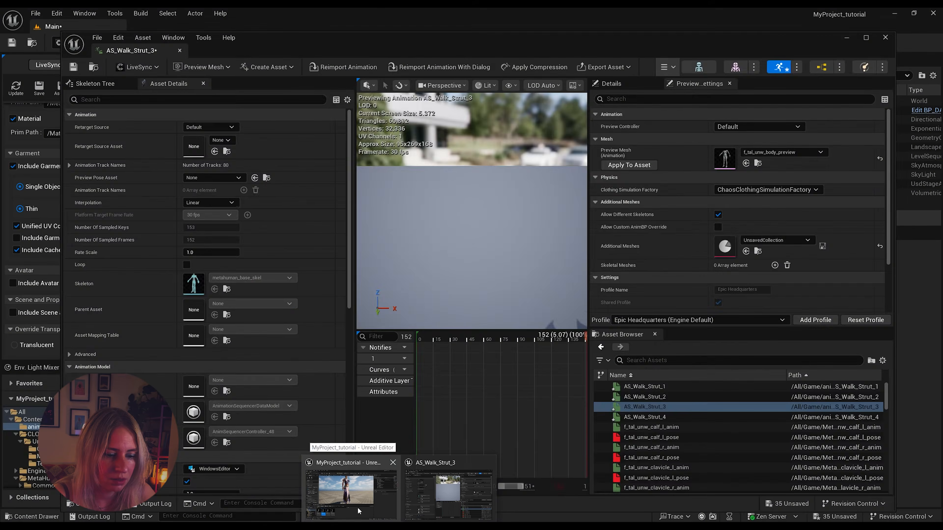
left_click(357, 508)
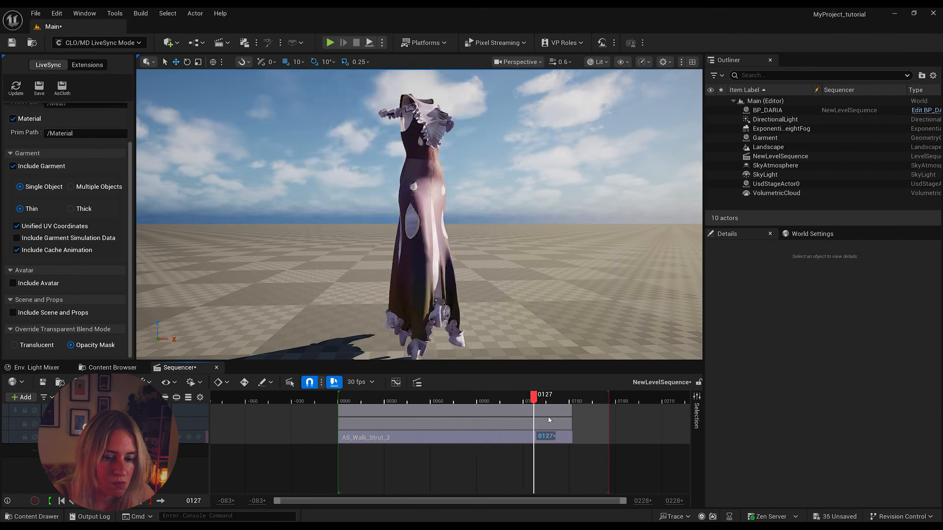
left_click_drag(548, 417, 338, 462)
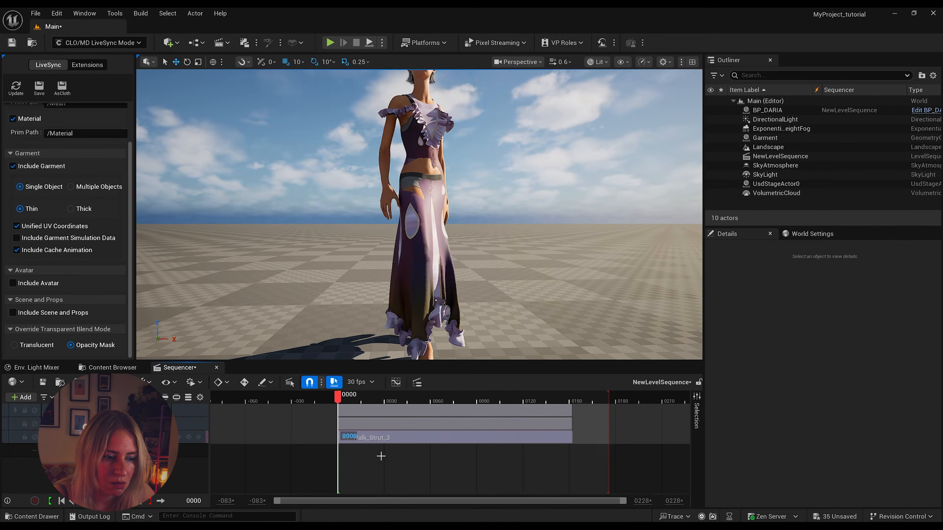
left_click(386, 438)
key("Delete")
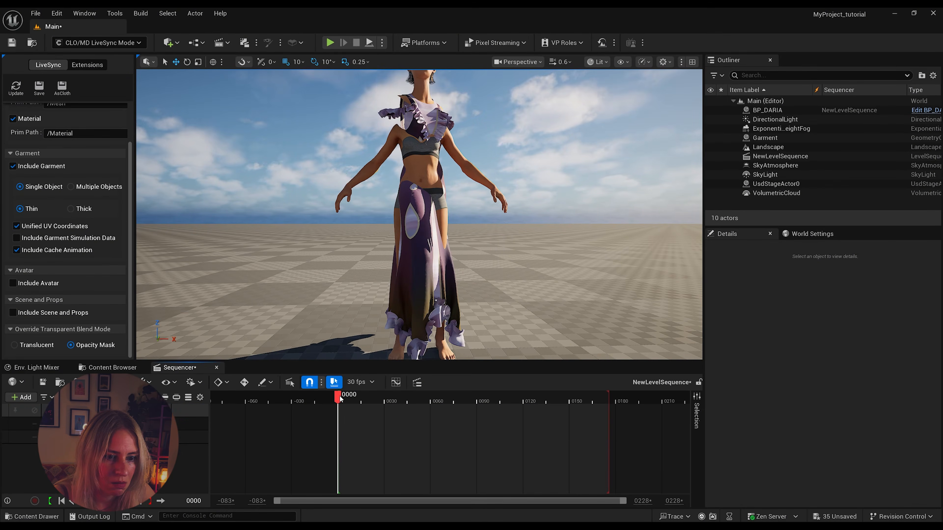
mouse_move(337, 398)
left_mouse_down()
mouse_move(353, 398)
mouse_move(338, 399)
left_mouse_up()
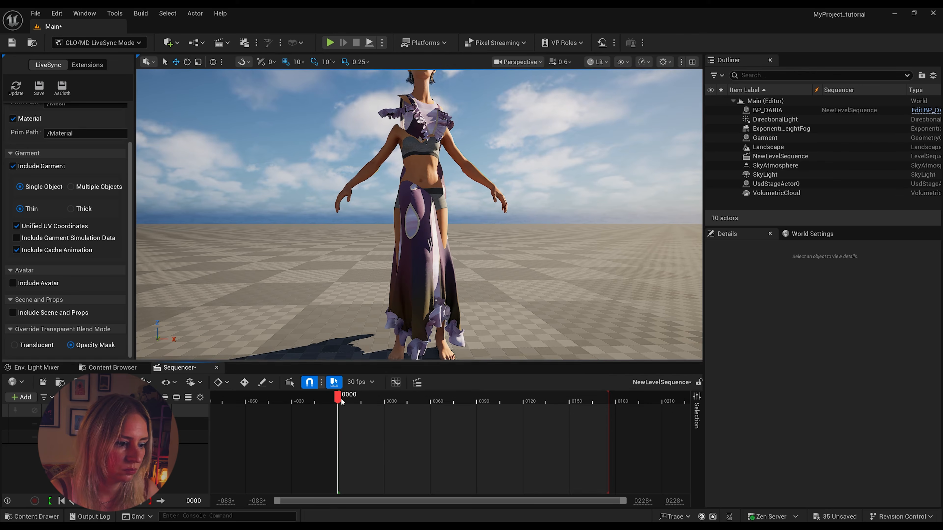
Add AS_Walk_Strut_3 as BP_DARIA's body animation from frame 0 and end the playback range where the clip ends
left_click(166, 423)
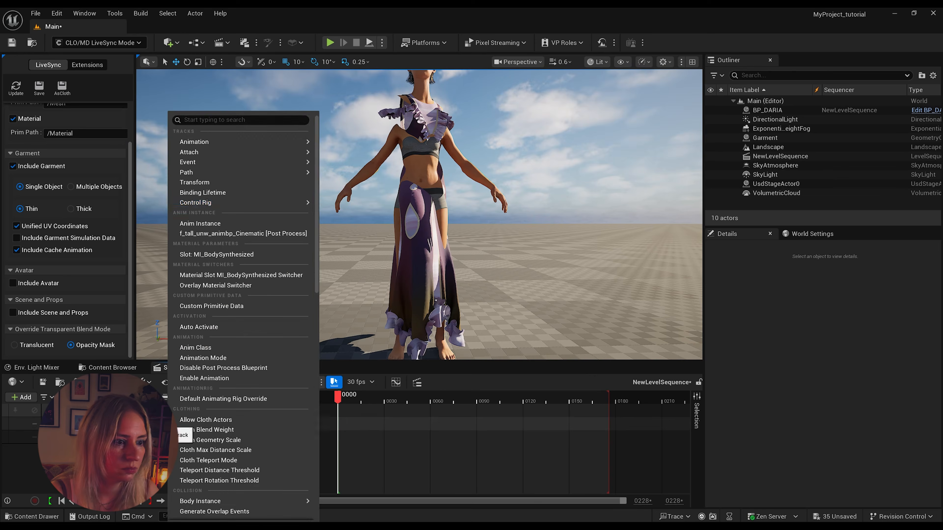
mouse_move(213, 141)
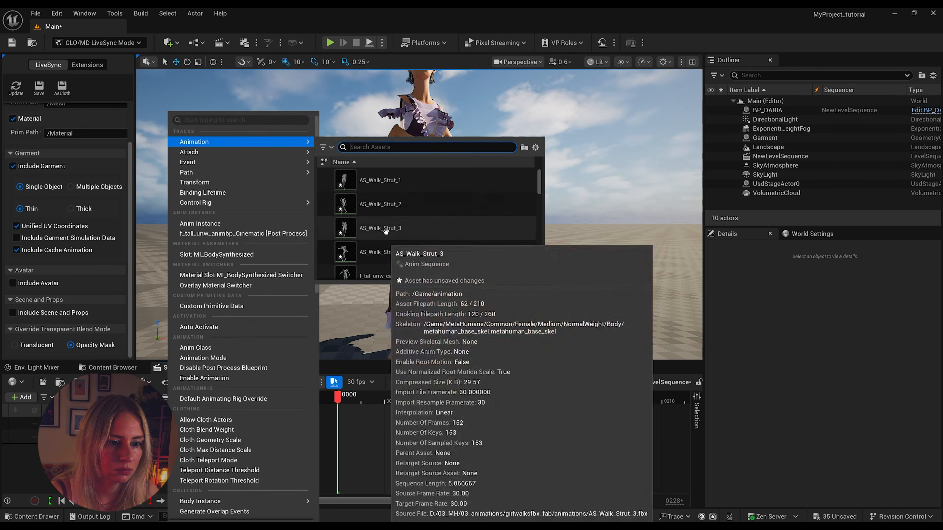
left_click(379, 222)
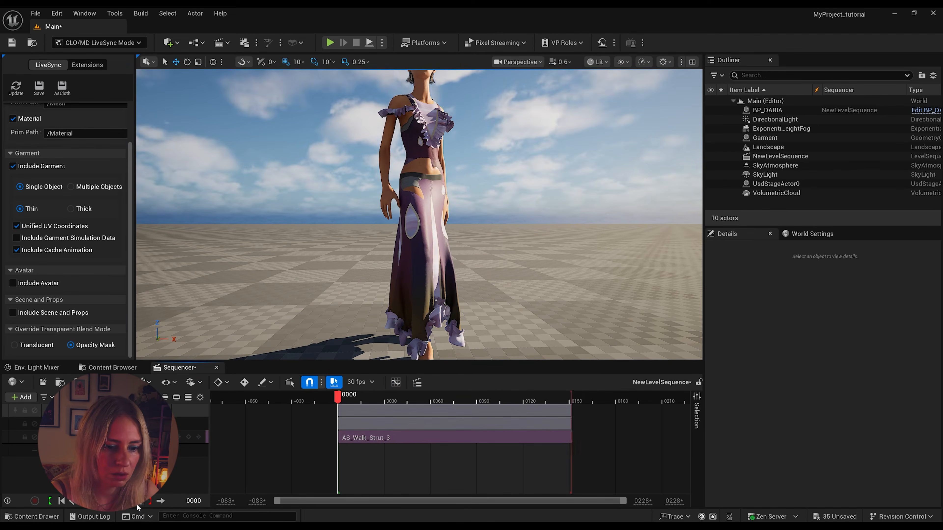
left_click(137, 503)
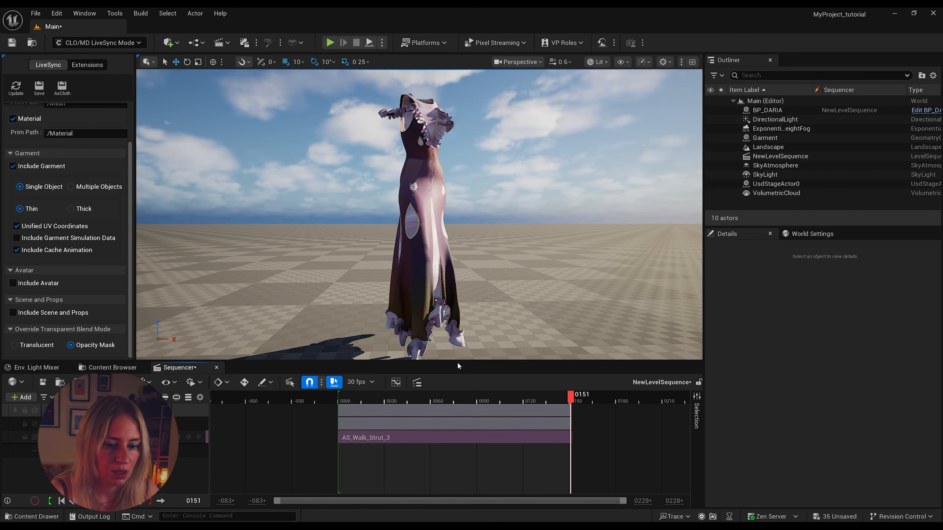
left_click_drag(565, 396, 341, 417)
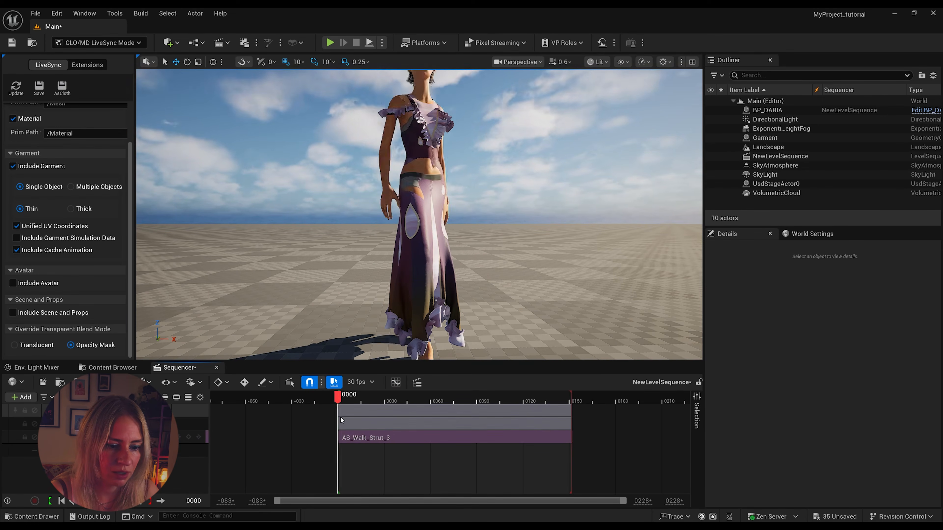
Try the sequence at a 24 fps display rate and restore it to 30 fps
left_click(360, 379)
left_click(366, 228)
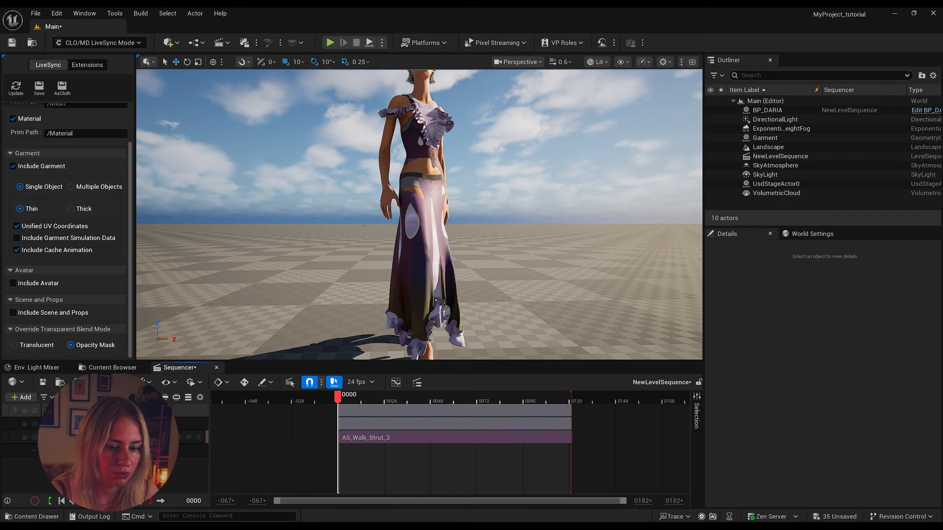
mouse_move(399, 528)
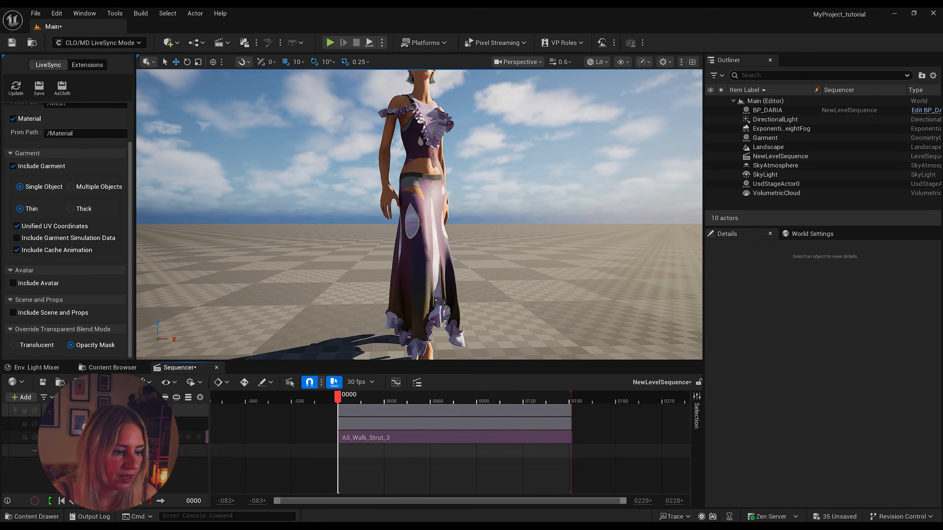
Add the Garment actor to the 30 fps level sequence again with a Geometry Cache track
left_click(764, 137)
left_click_drag(768, 219, 174, 463)
left_click(169, 464)
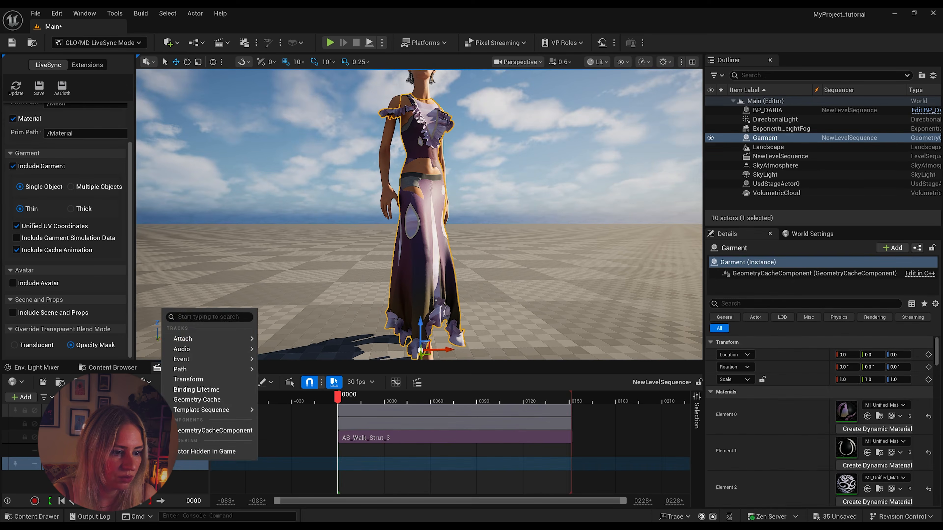
left_click(206, 400)
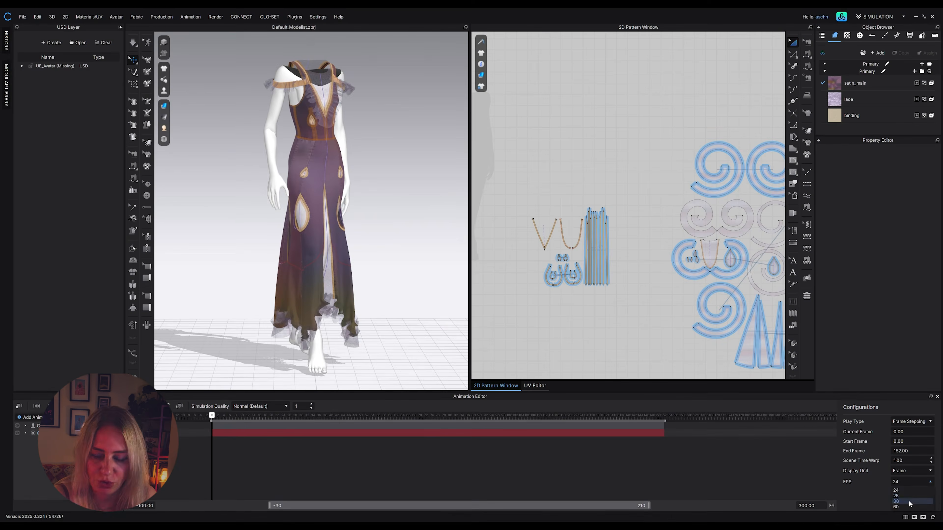
In CLO, set the animation to 30 FPS with Preserve Frames on, delete the avatar and garment animation, and return to AS_Walk_Strut_3 in Unreal Engine
left_click(275, 132)
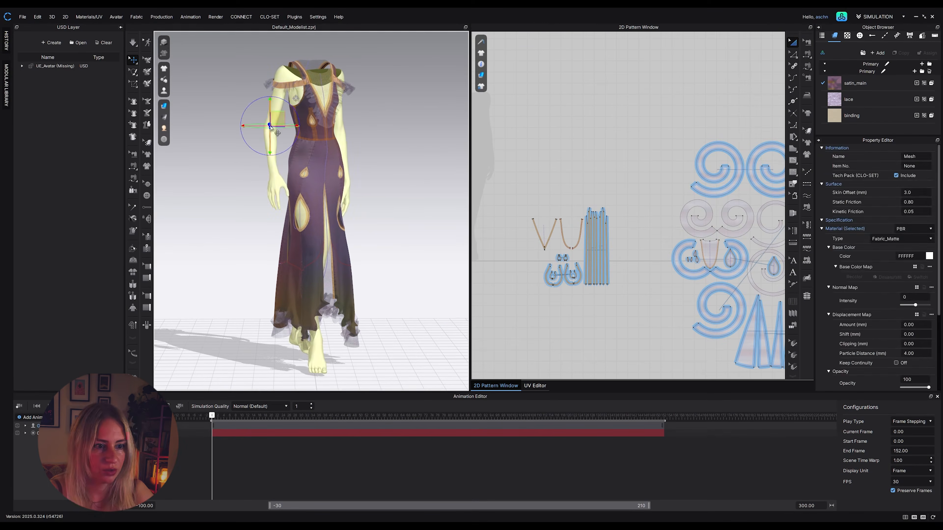
key("Delete")
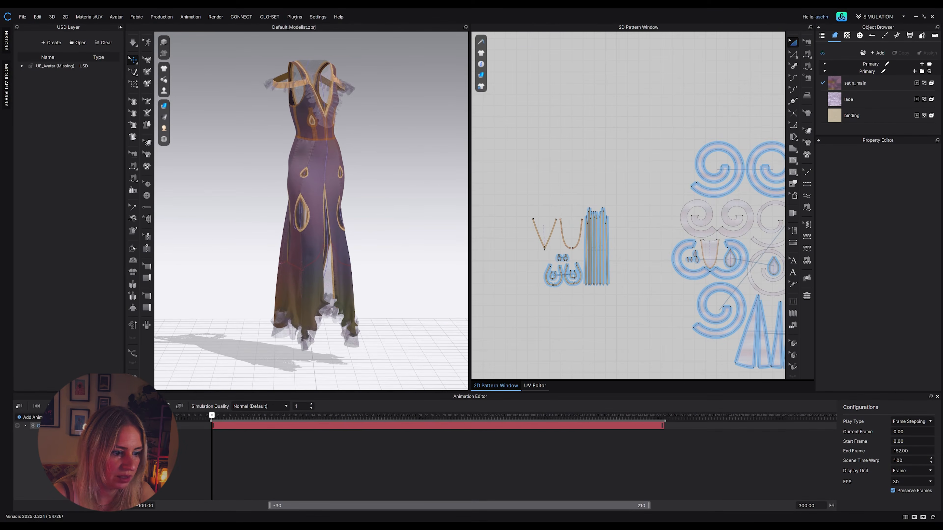
key("Delete")
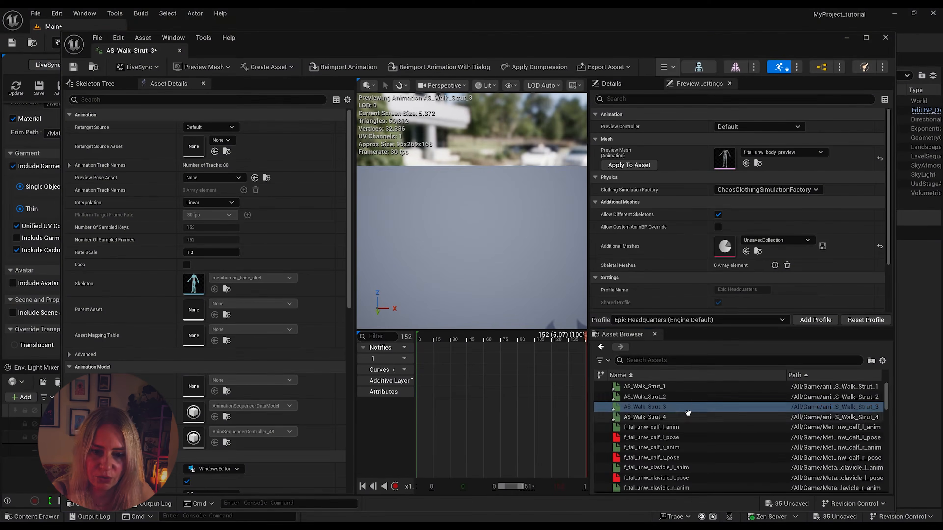
left_click(685, 407)
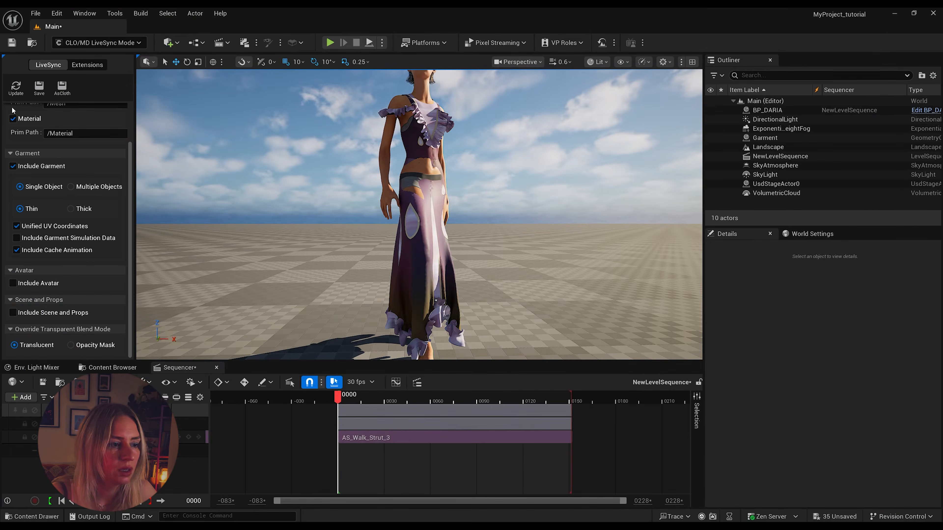
Update the garment through LiveSync with the Translucent blend mode and scrub the sequence around frame 58 with its Garment track
left_click(17, 89)
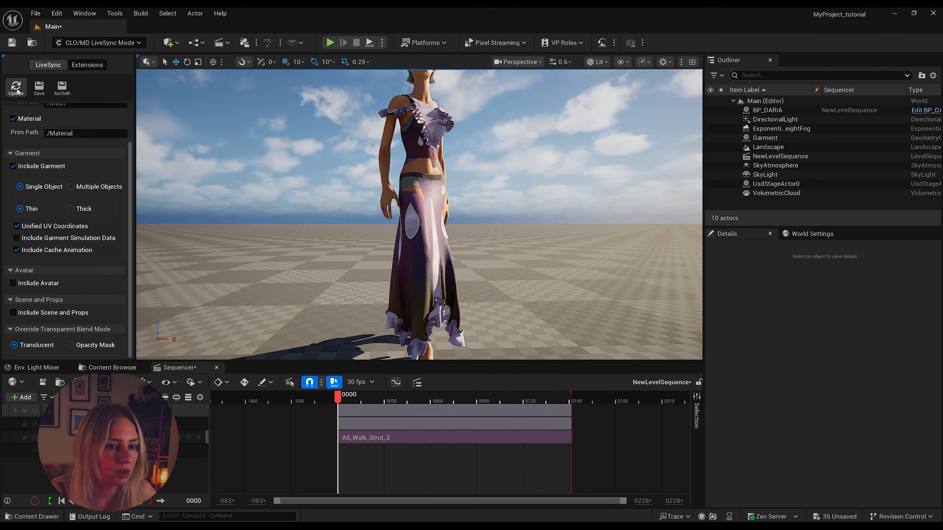
left_click(428, 398)
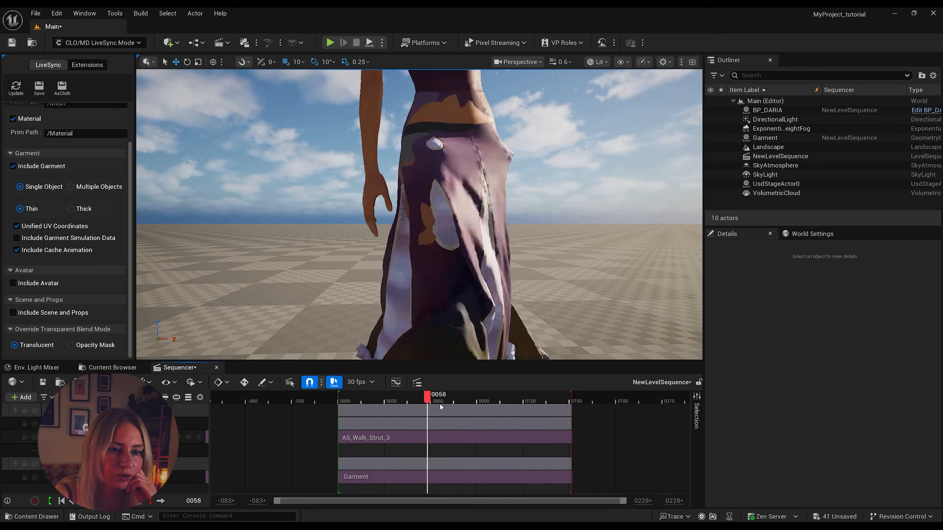
left_click_drag(440, 403, 427, 420)
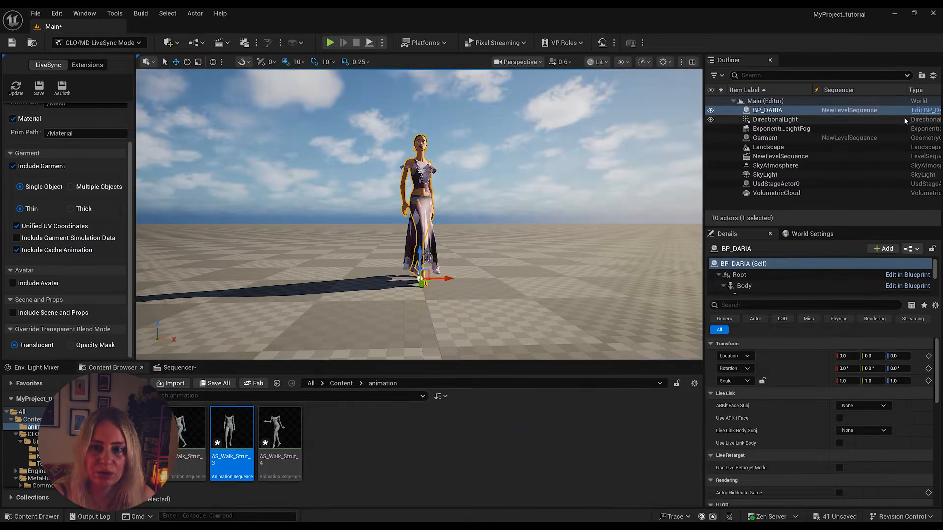
Open the BP_DARIA blueprint, filter the Body component's details for "post", and return to the level to check the dress on DARIA
left_click(925, 110)
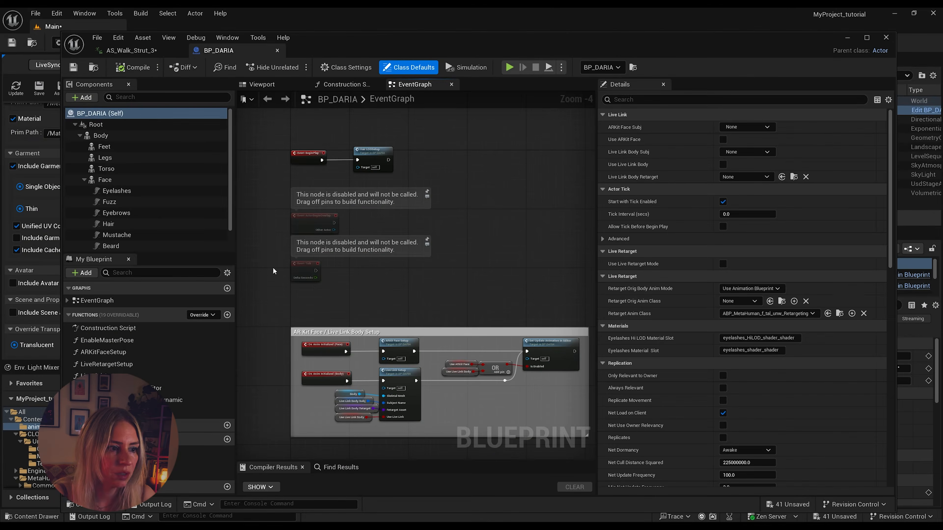
left_click(101, 135)
left_click(735, 99)
type("post")
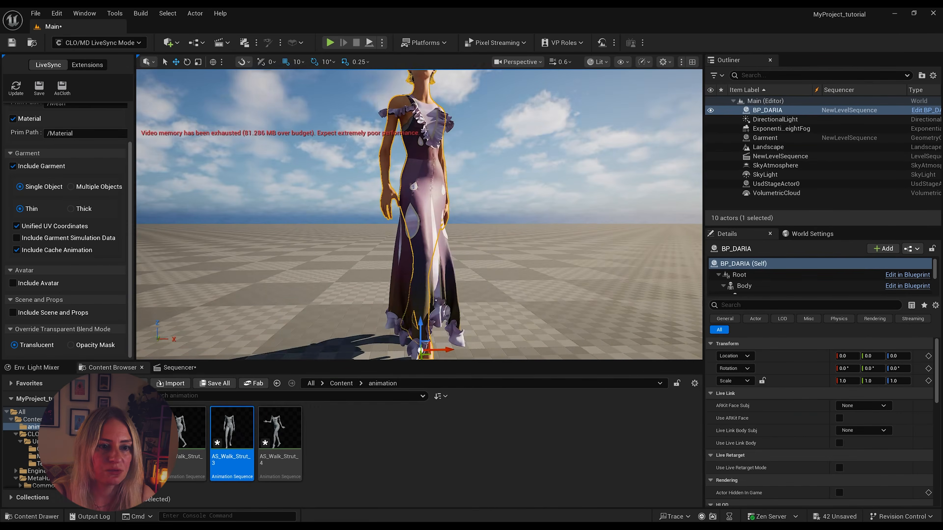
scroll(431, 217, "down", 4)
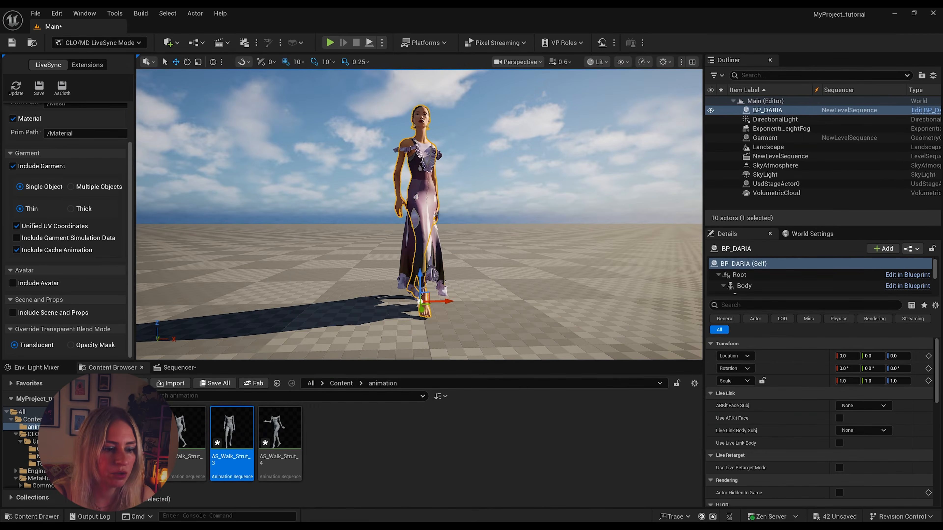
scroll(437, 215, "up", 5)
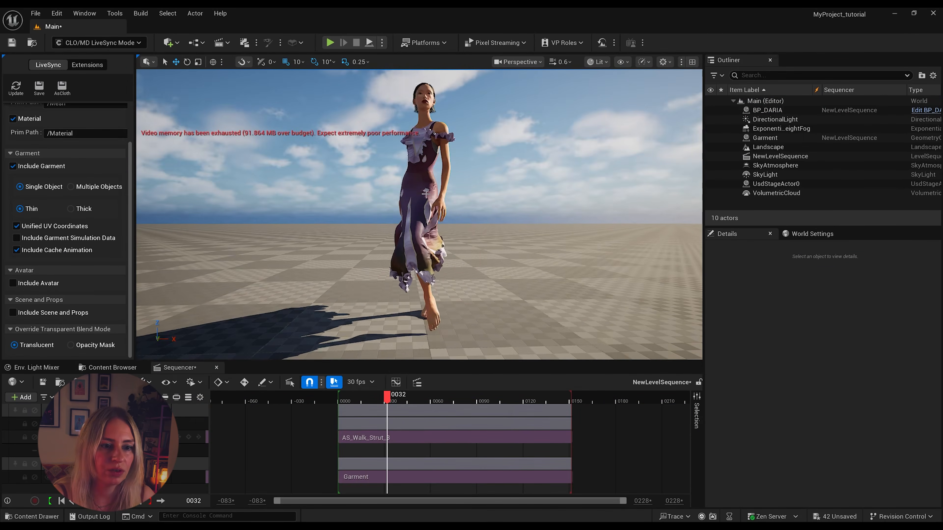
Select the Garment in the level, locate its Element 2 material, and open MI_Unified_Material_1 for editing
left_click(414, 243)
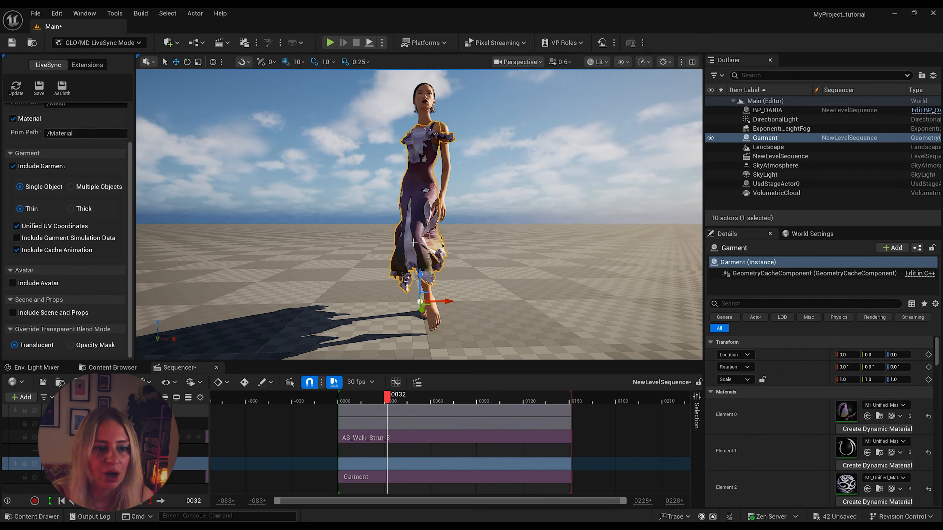
scroll(414, 243, "up", 3)
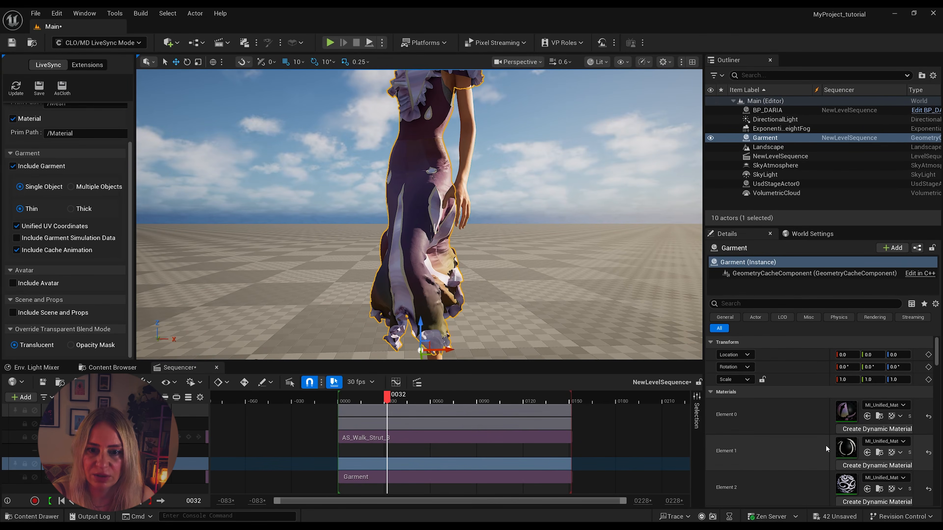
scroll(826, 450, "down", 1)
scroll(826, 452, "down", 1)
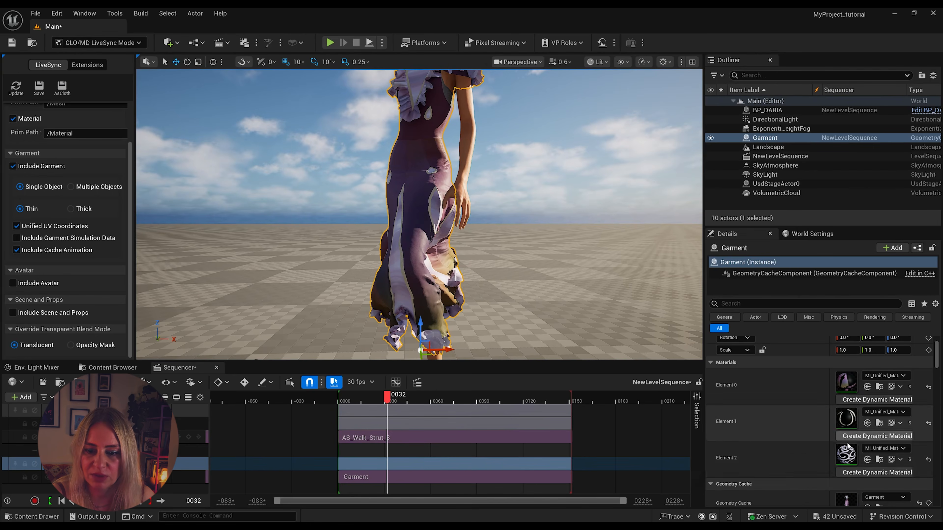
left_click(879, 460)
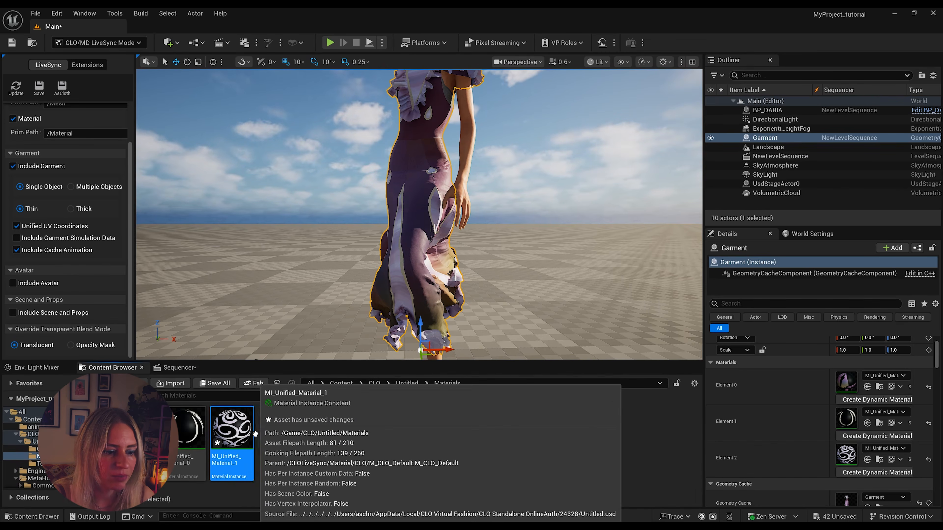
double_click(234, 439)
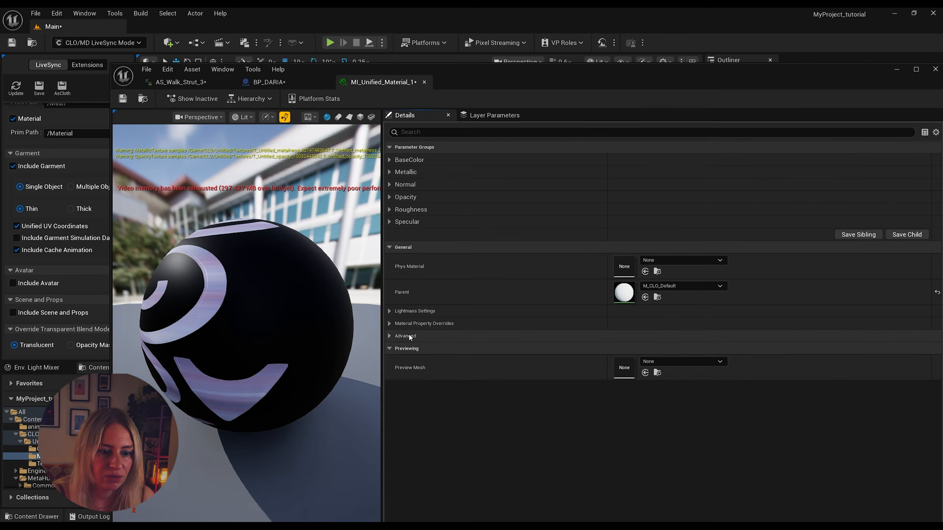
Override MI_Unified_Material_1's Blend Mode with Masked, enable the Shading Model override at Default Lit, save the material and return to the level
left_click(390, 323)
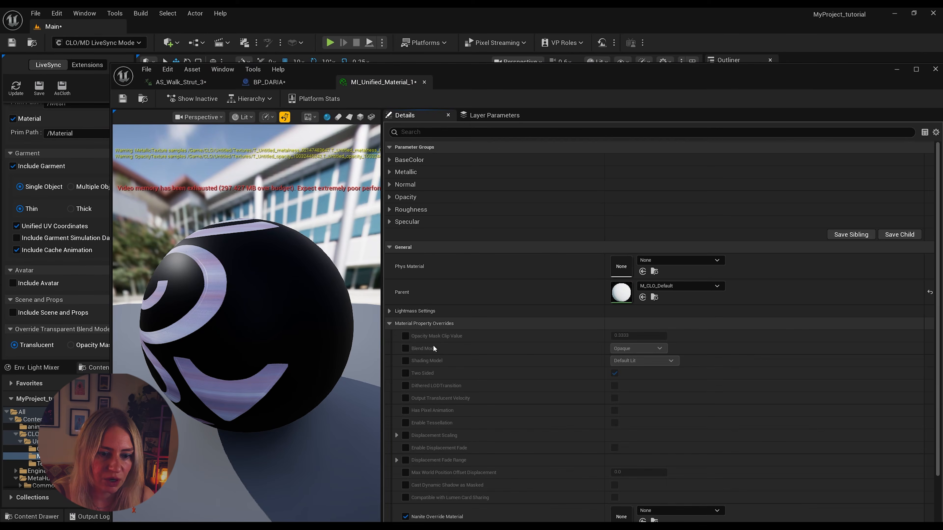
left_click(405, 349)
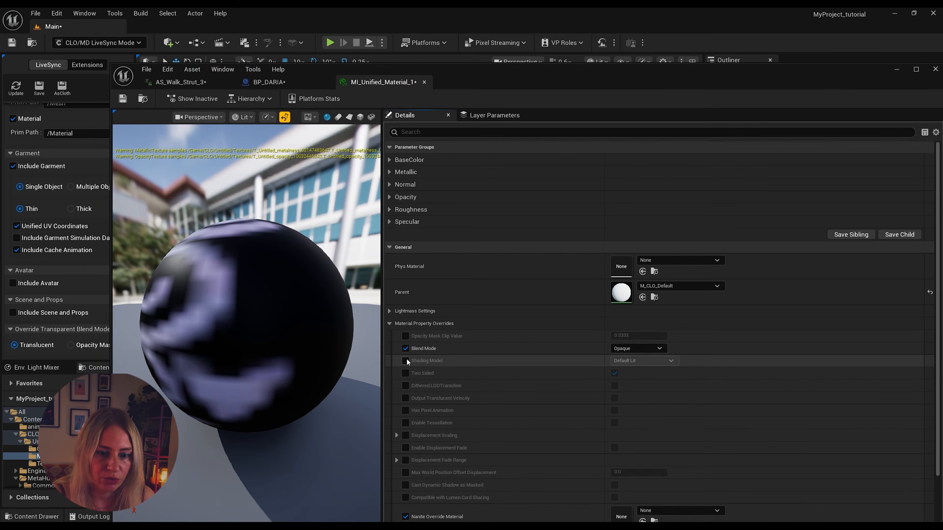
left_click(637, 348)
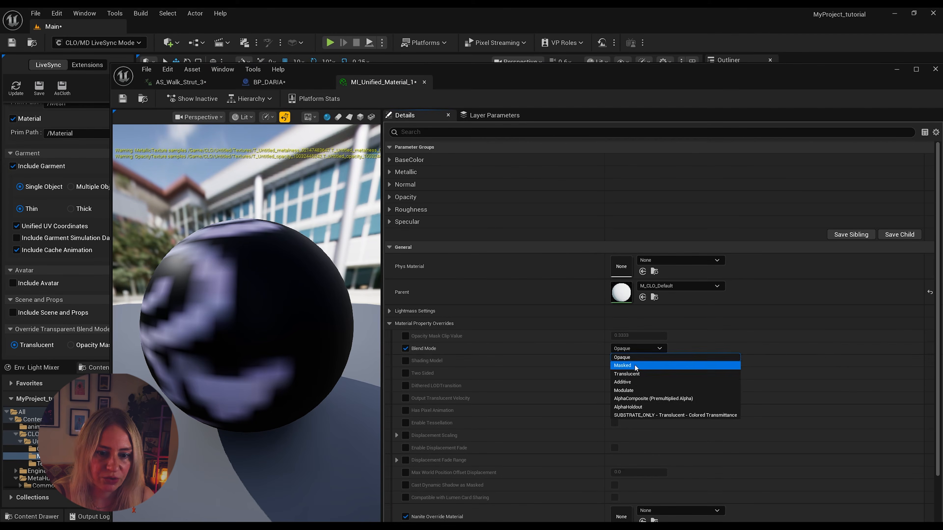
left_click(636, 366)
left_click(406, 361)
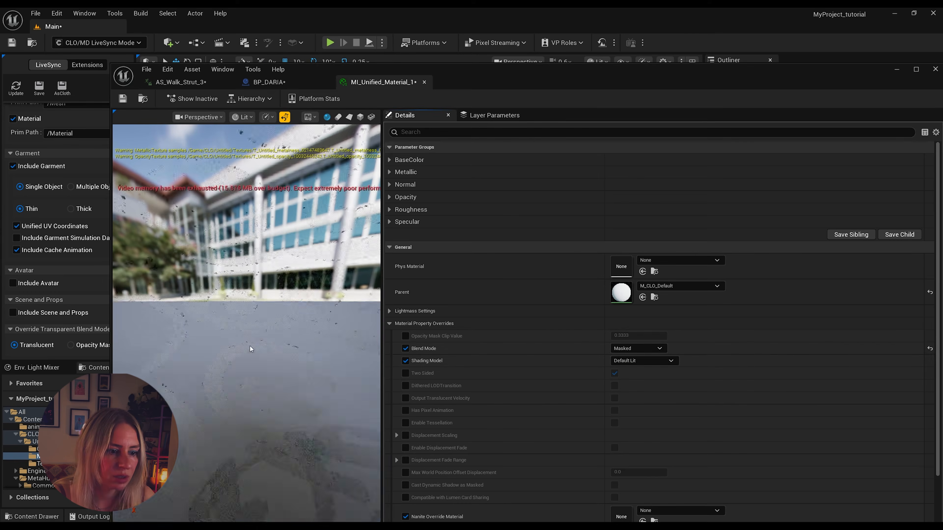
left_click(125, 99)
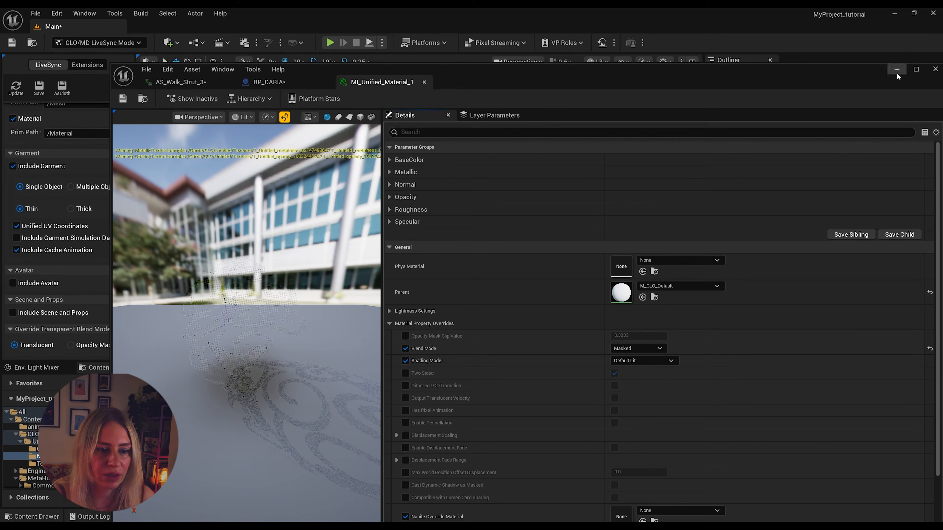
left_click(898, 74)
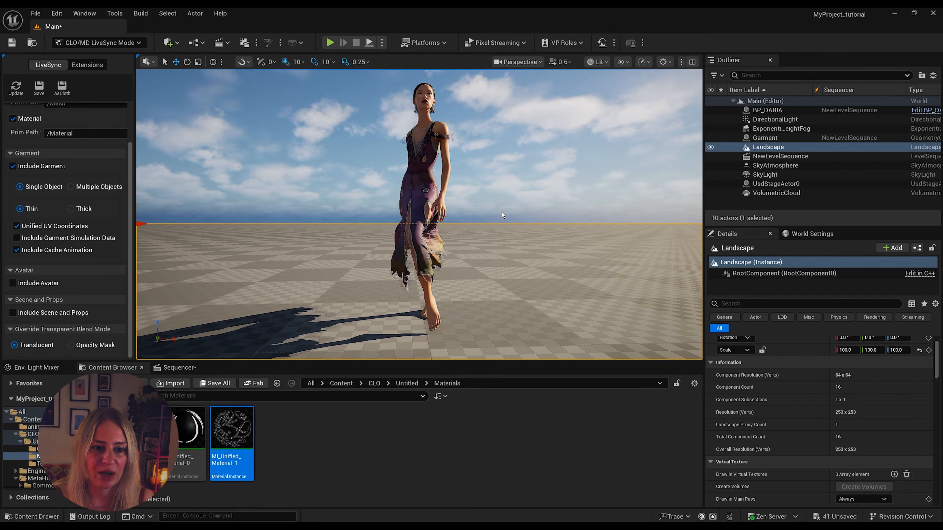
Examine the dress and its ruffles on DARIA in the level with the Masked material applied
right_click_drag(501, 212, 491, 180)
key("e")
key("w")
key("s")
key("s")
key("e")
key("Escape")
key("d")
key("a")
key("q")
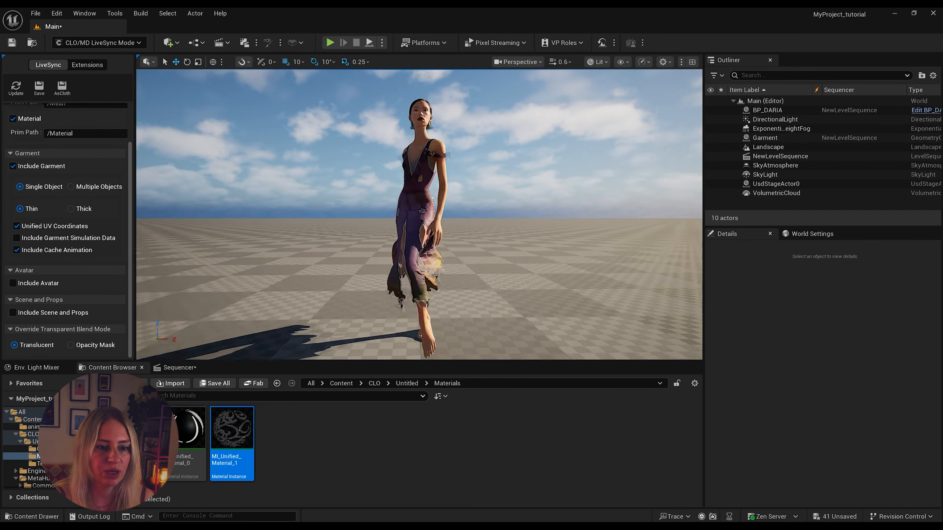